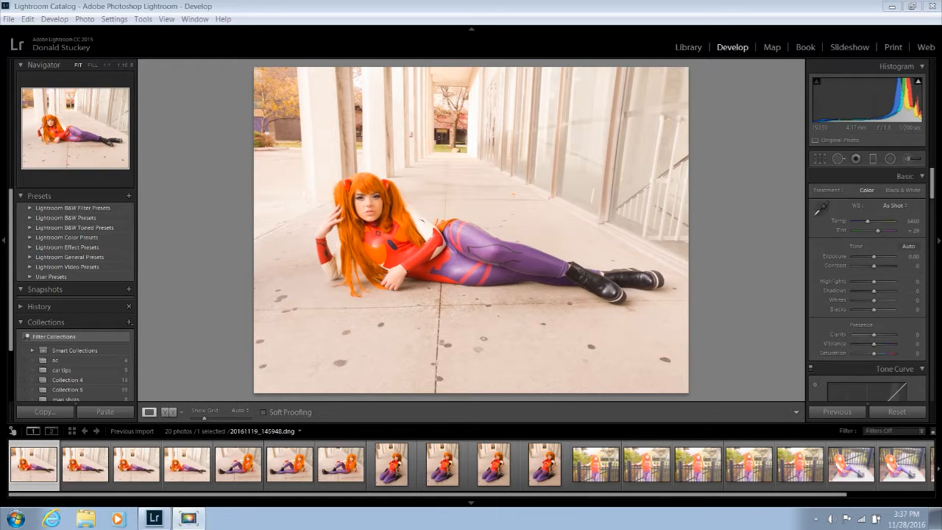
Hide the filmstrip and examine the model's face, hair and suit at 1:1 and in the full-frame view
key(F6)
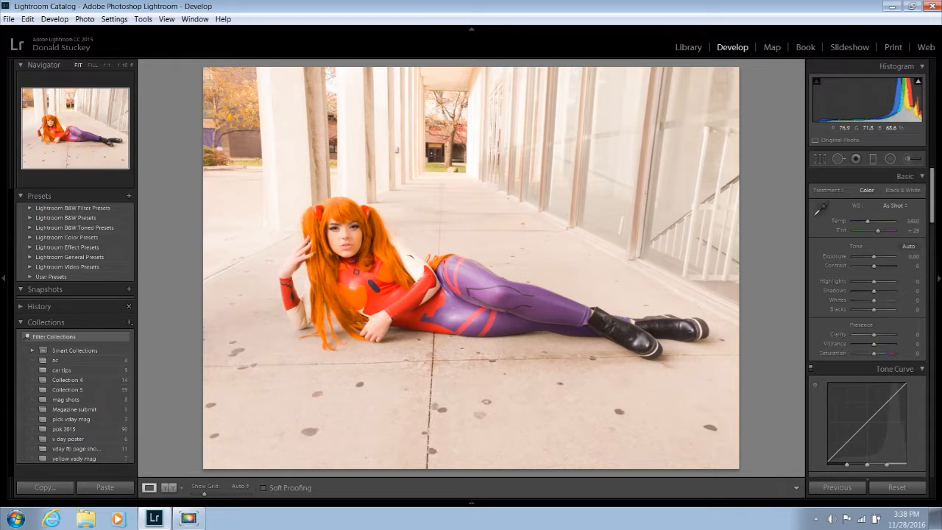
click(333, 234)
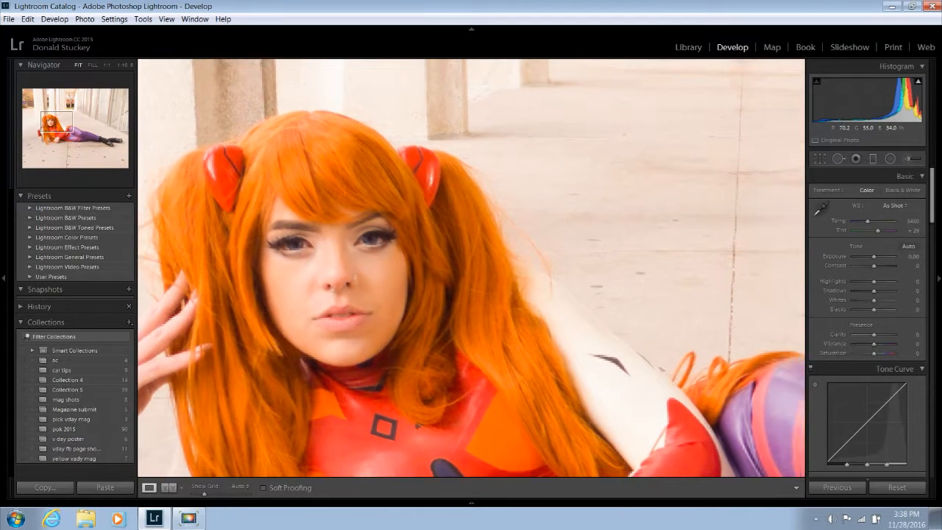
key(z)
click(376, 324)
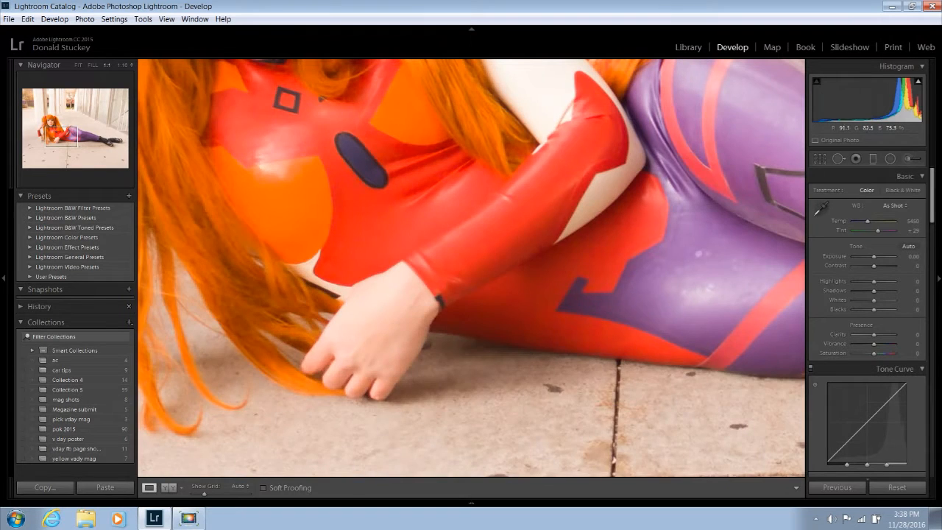
drag(377, 324, 355, 370)
drag(354, 294, 284, 474)
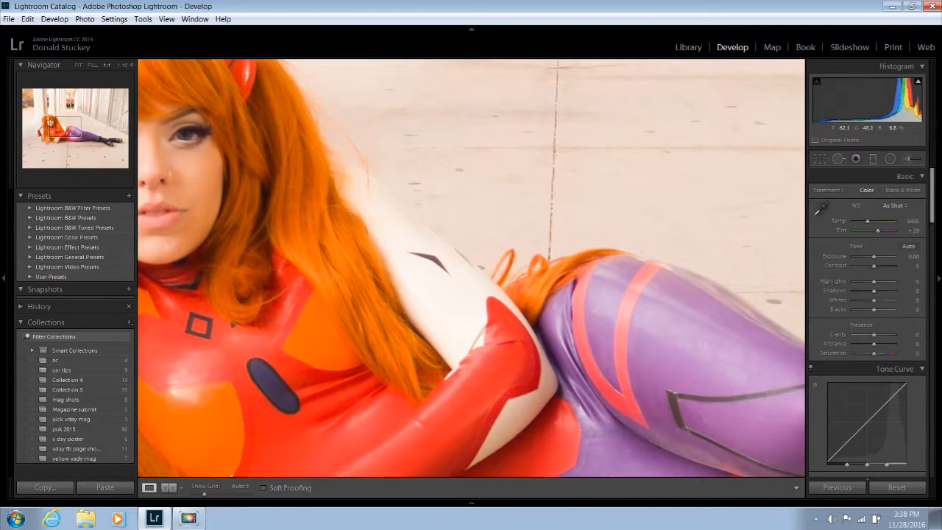
drag(324, 294, 478, 363)
key(z)
key(z)
key(z)
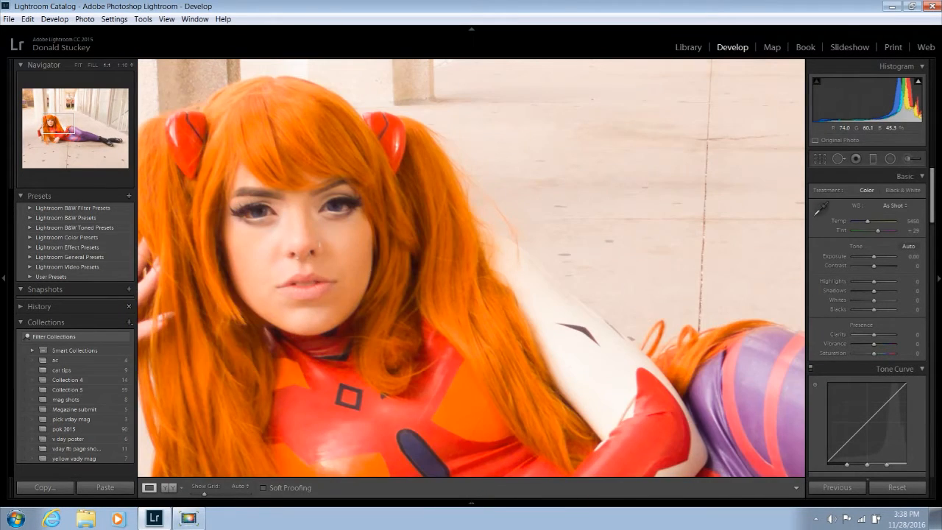
key(z)
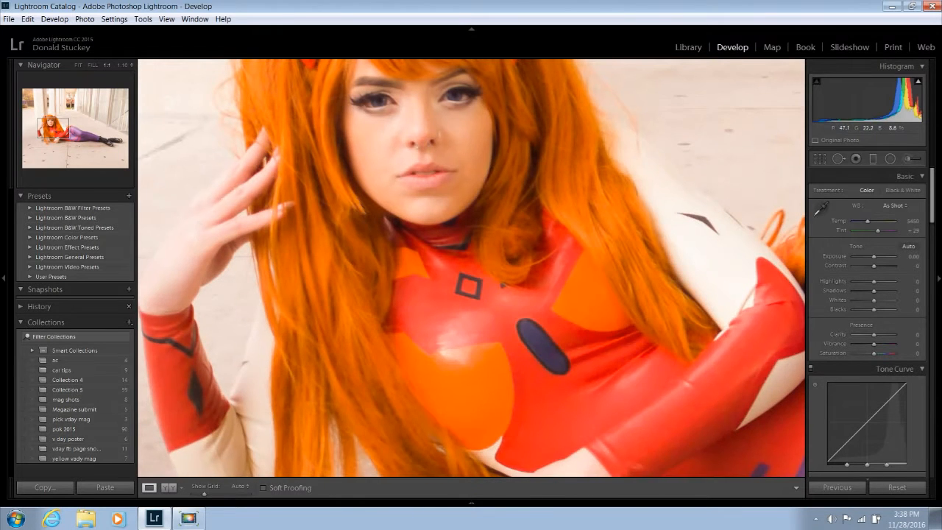
key(z)
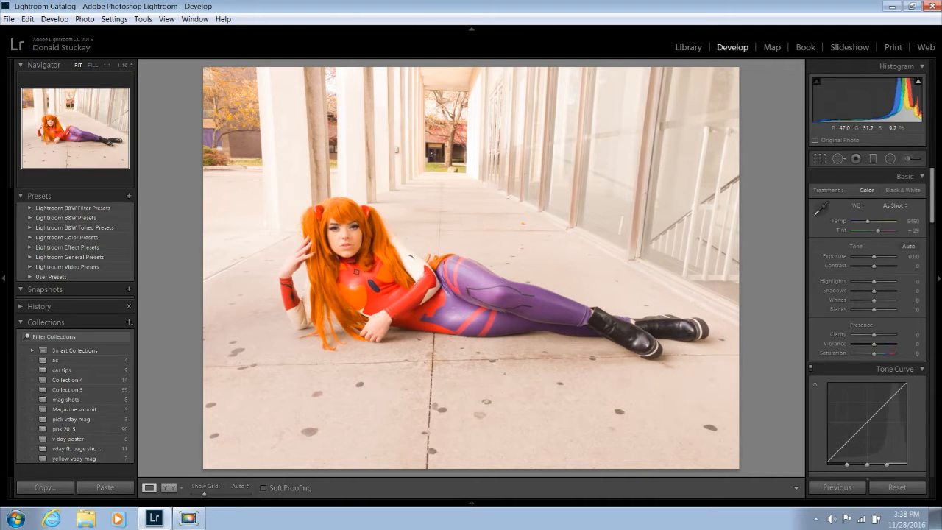
key(z)
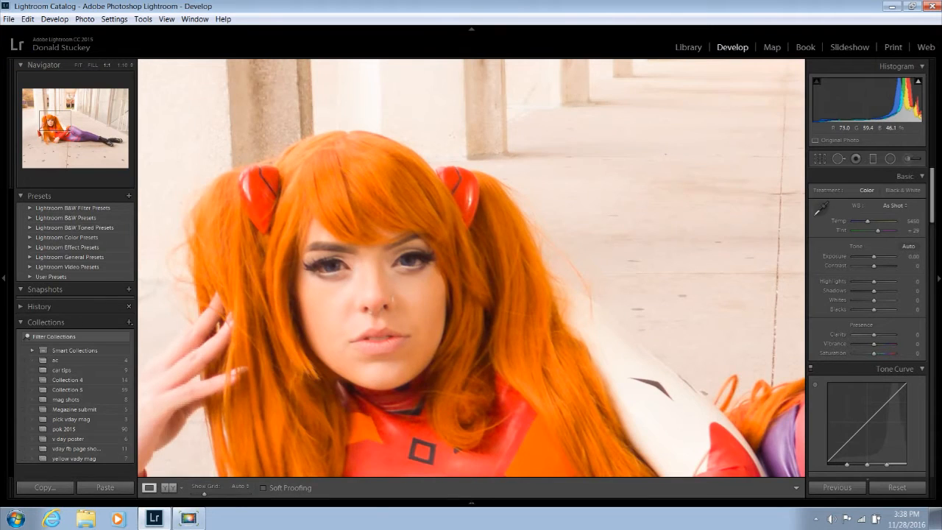
key(z)
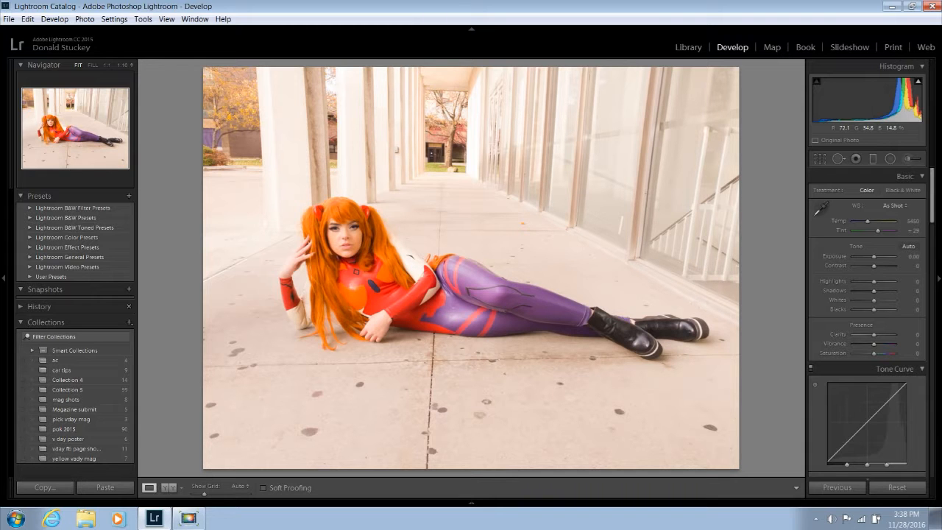
key(z)
key(z)
key(z)
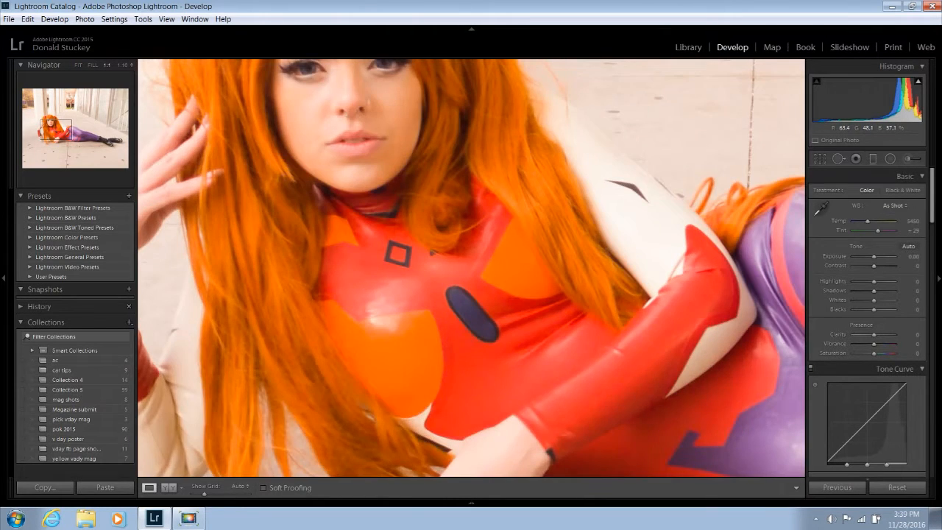
key(z)
key(z)
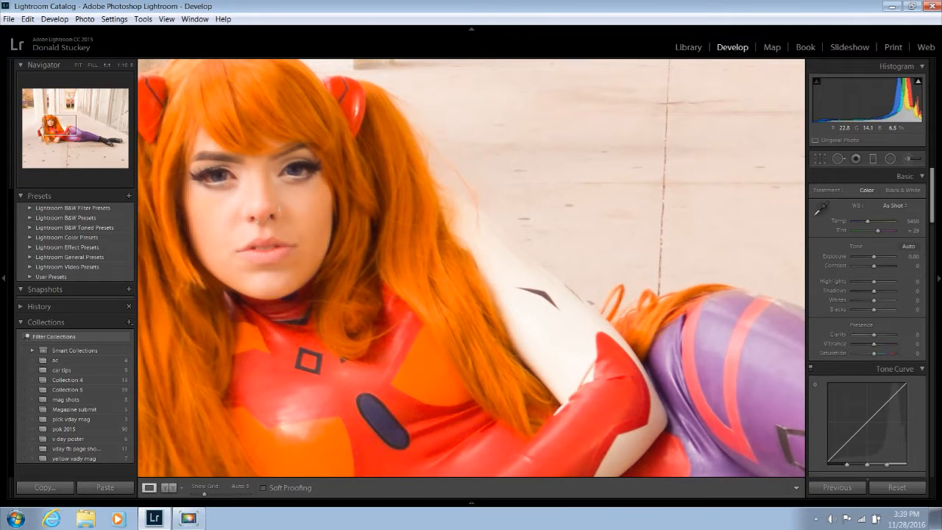
key(z)
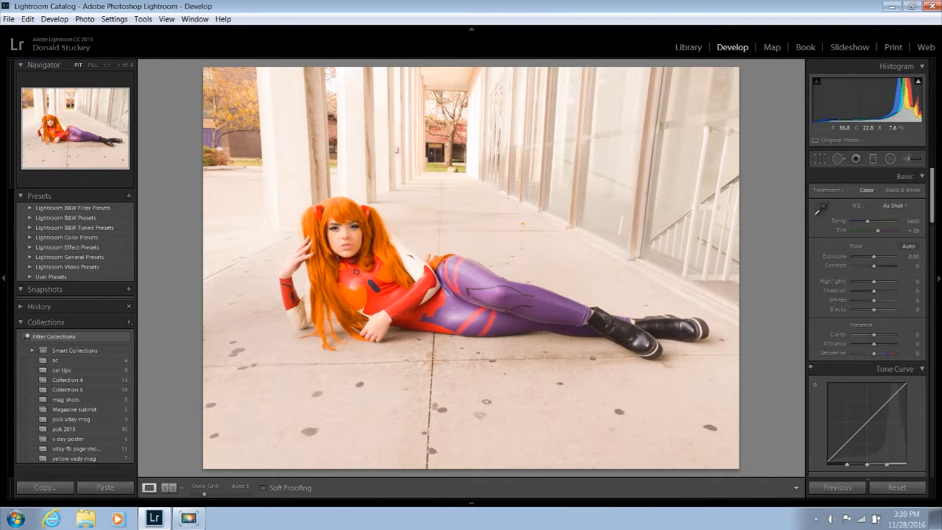
key(z)
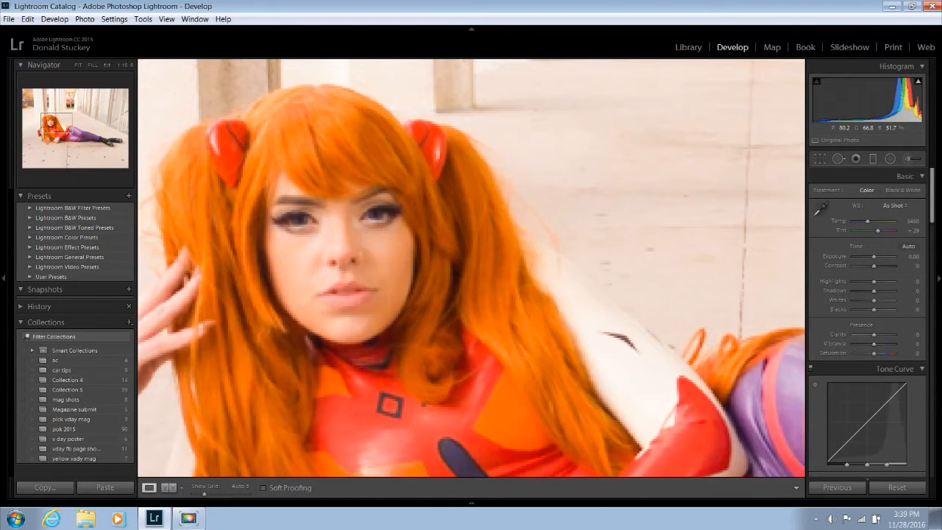
key(z)
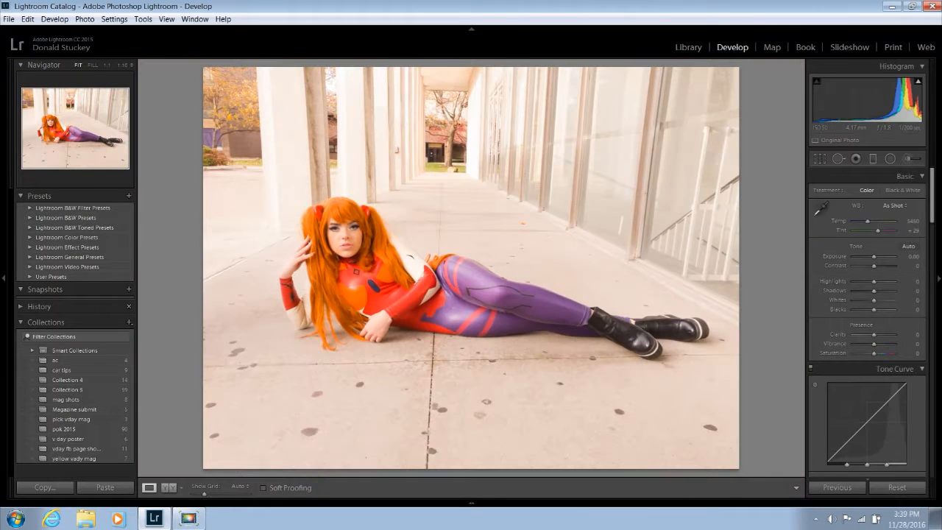
Set the photo's tone to Shadows −38, Blacks −50 and Highlights +50
drag(874, 291, 863, 309)
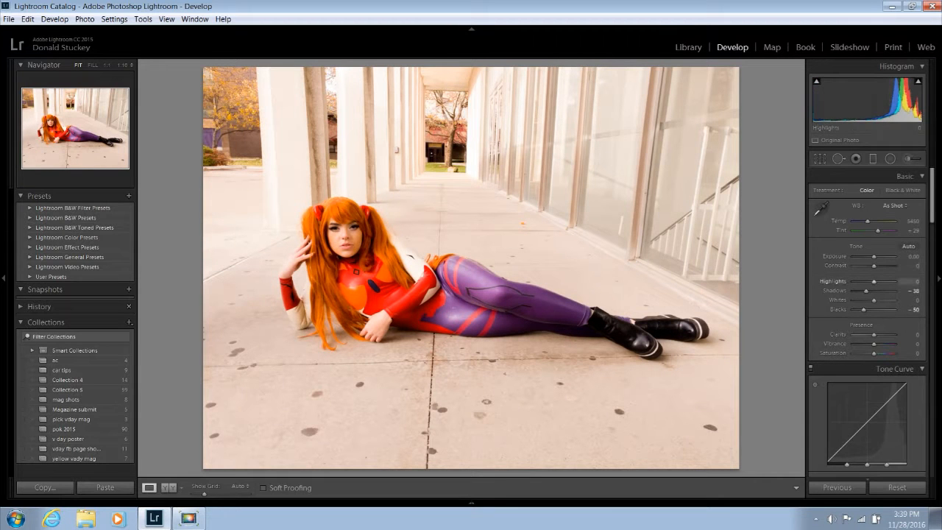
drag(874, 281, 883, 281)
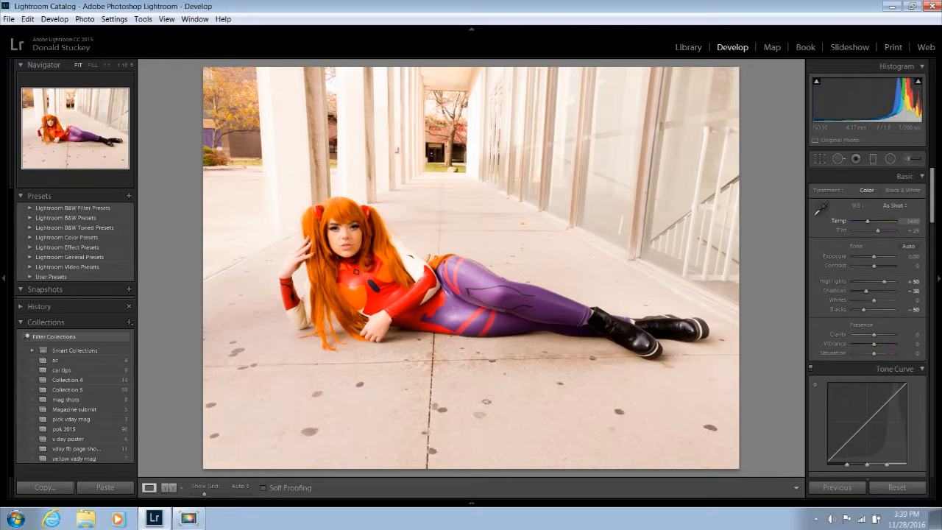
Warm the white balance to a Temp of 5810 and lower Exposure to −0.48
drag(868, 222, 870, 221)
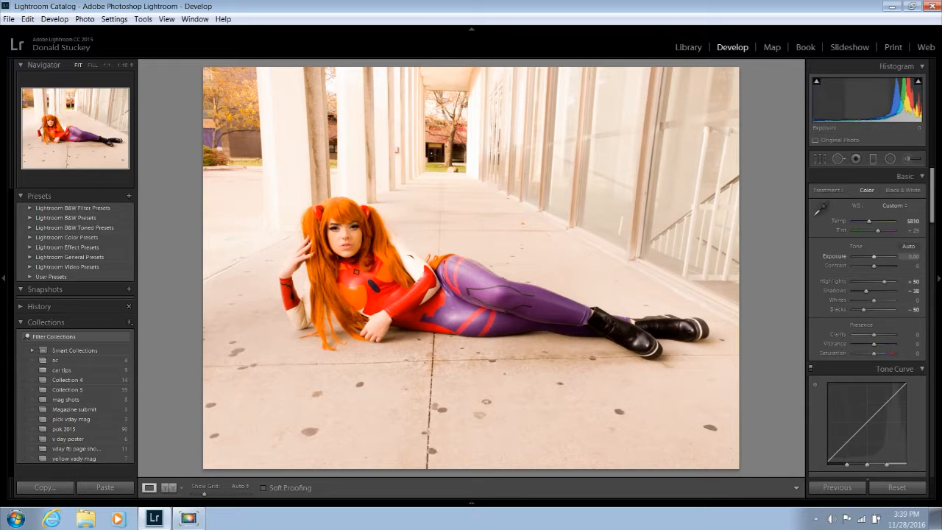
drag(874, 256, 874, 256)
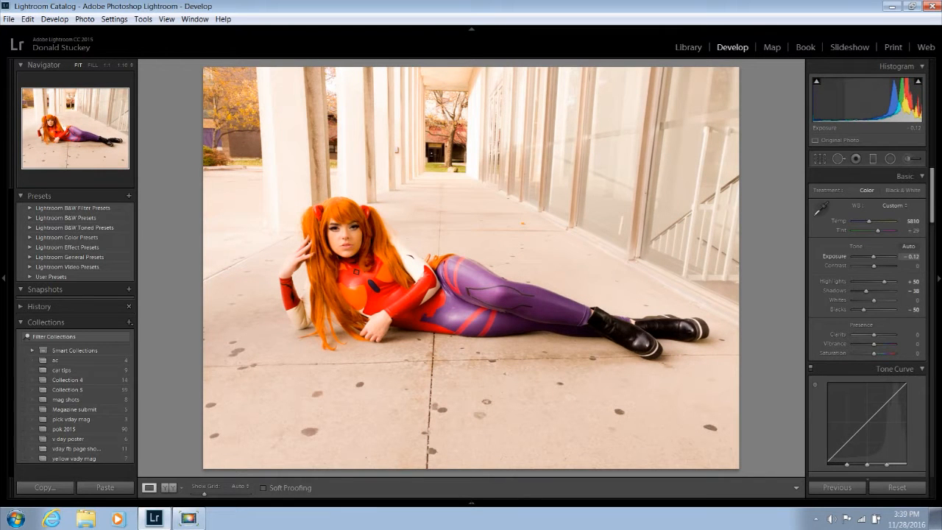
drag(873, 256, 872, 256)
Inspect the model's face at 1:1 and compare the photo before and after the tone adjustments
click(354, 243)
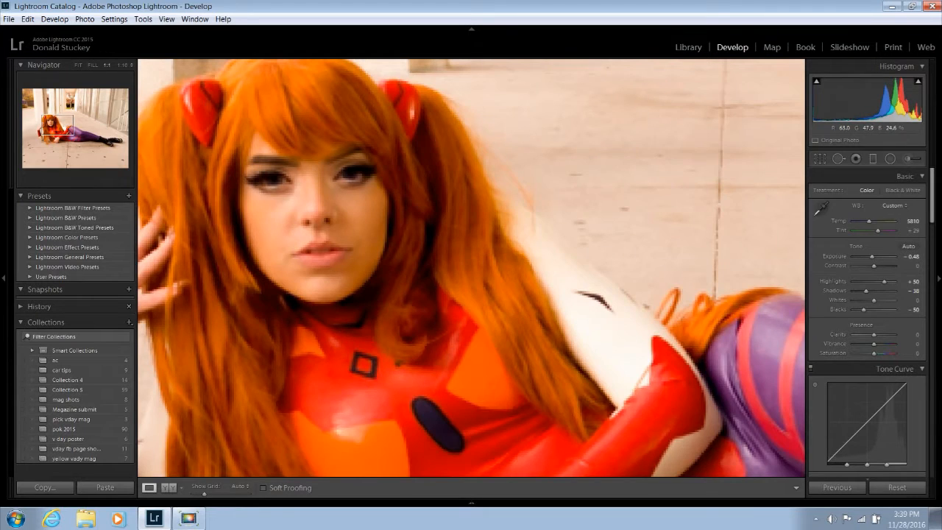
drag(354, 243, 420, 284)
click(420, 284)
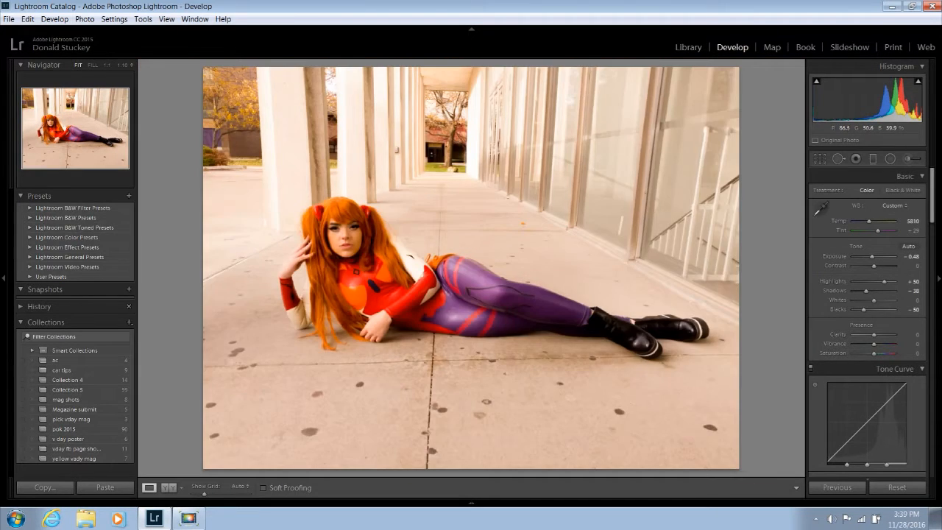
click(346, 230)
drag(346, 230, 392, 215)
key(backslash)
key(backslash)
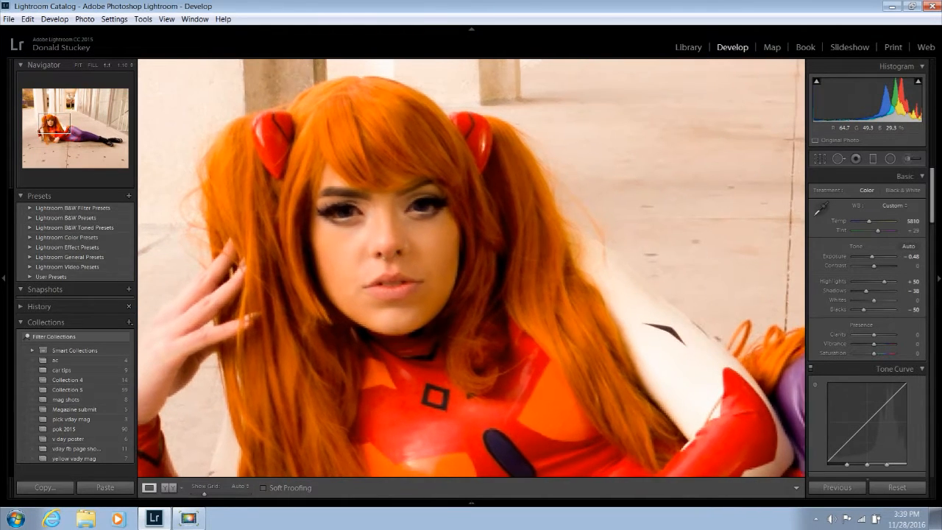
click(391, 215)
click(409, 317)
drag(263, 147, 554, 444)
drag(442, 283, 404, 335)
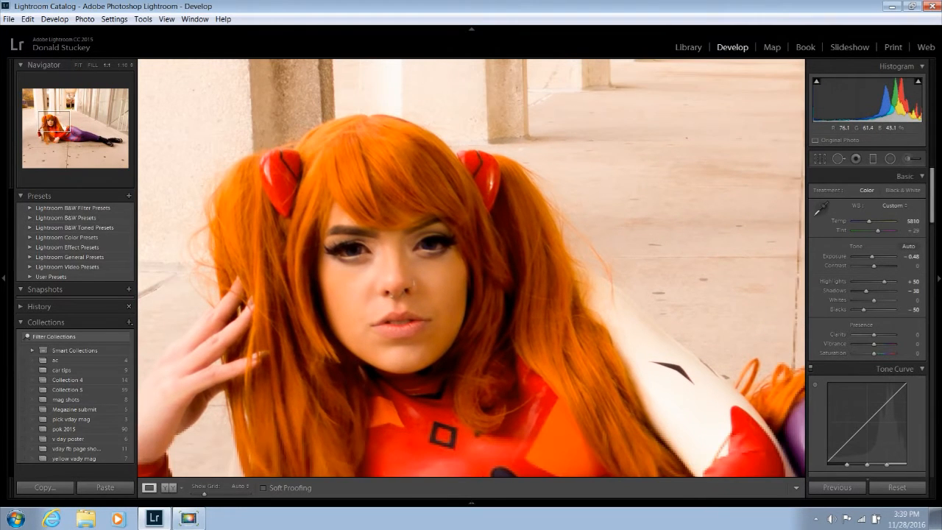
click(405, 335)
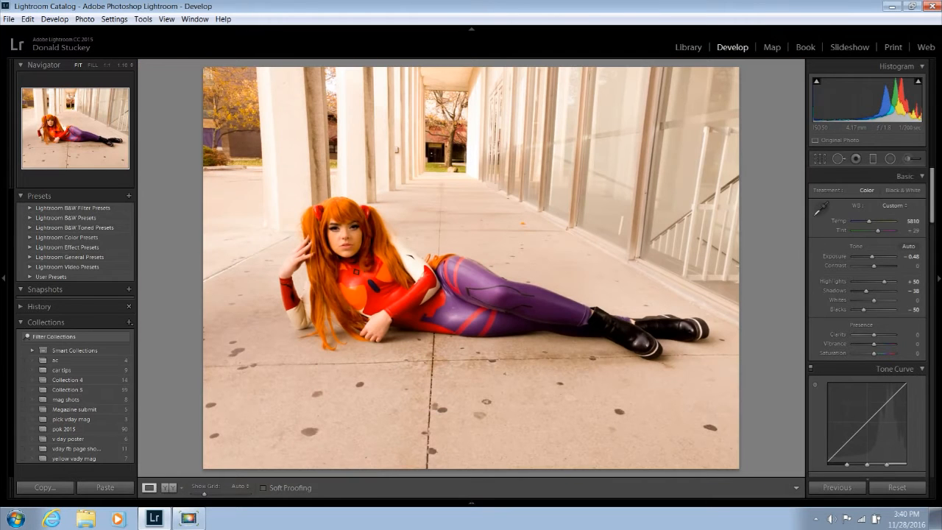
Convert the photo to black and white, with Blacks at −60 and Exposure at +0.12
key(v)
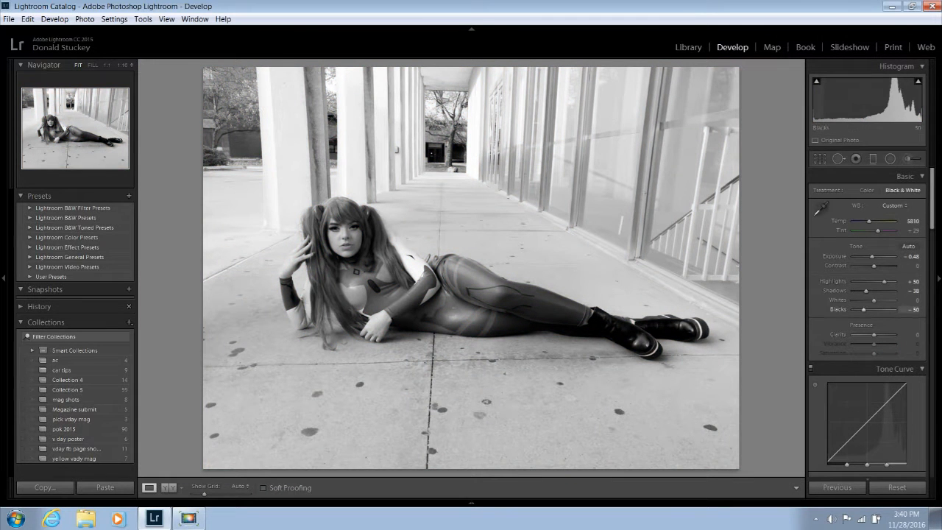
mouse_move(864, 310)
mouse_down()
mouse_move(854, 310)
mouse_move(862, 310)
mouse_up()
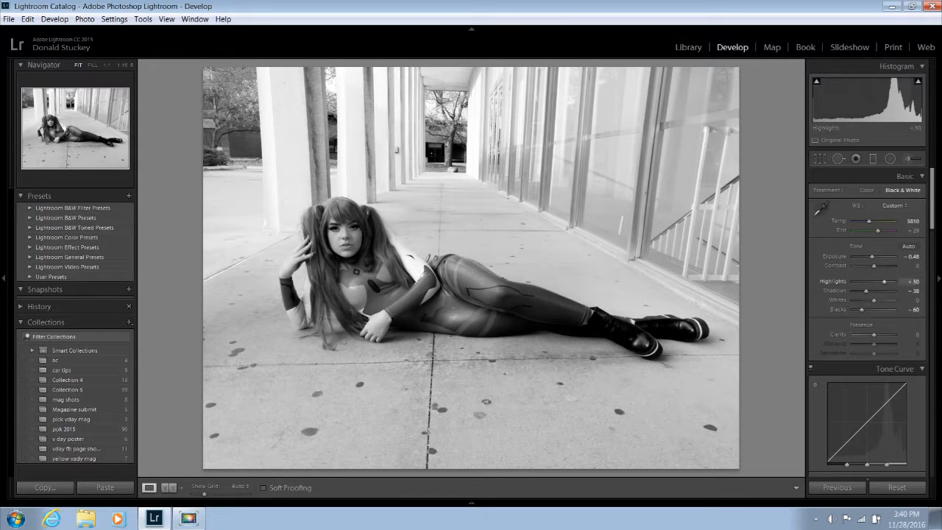
drag(872, 256, 875, 256)
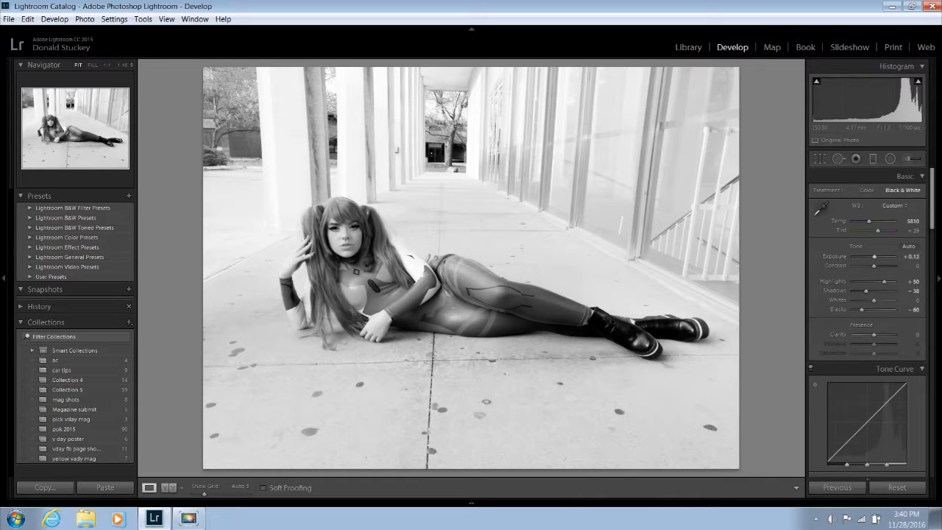
Check the model's face at 1:1 and set Whites to −33 for the black-and-white photo
click(357, 226)
drag(357, 226, 616, 472)
click(414, 252)
click(412, 289)
drag(435, 294, 493, 367)
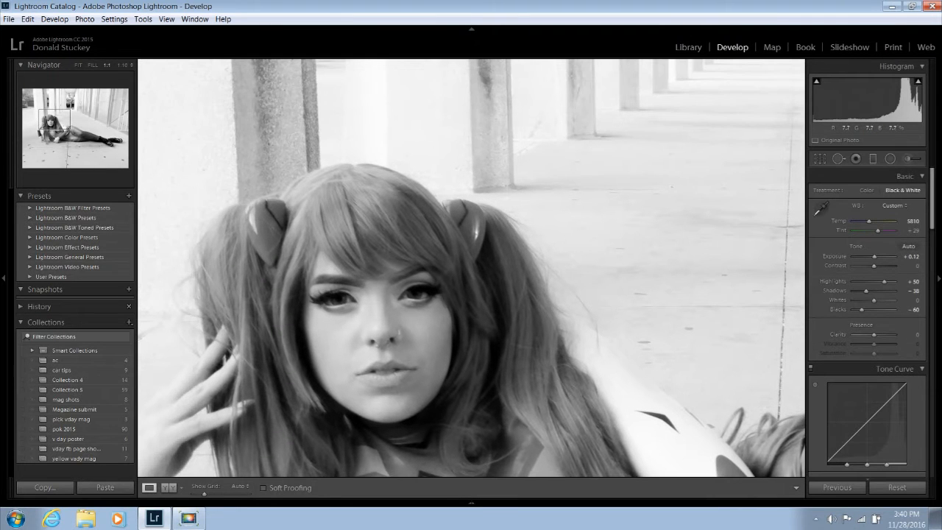
click(494, 368)
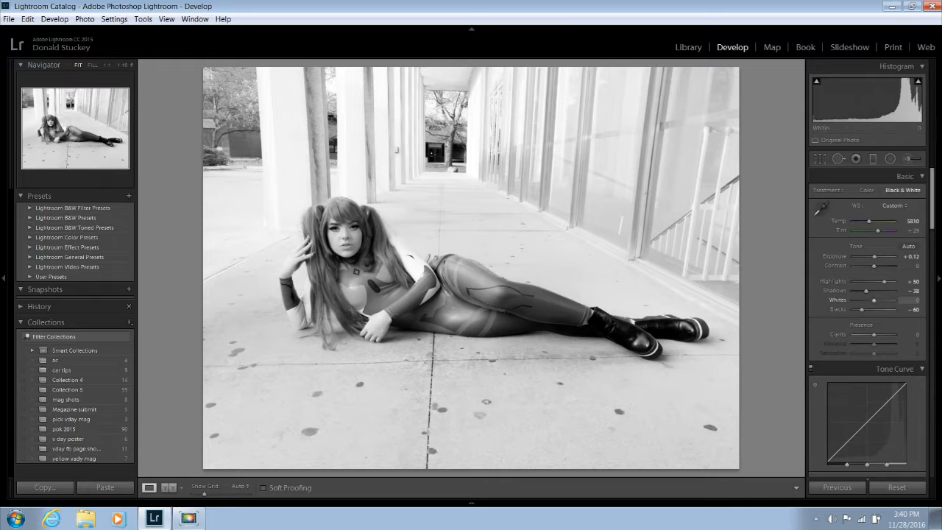
drag(873, 301, 854, 300)
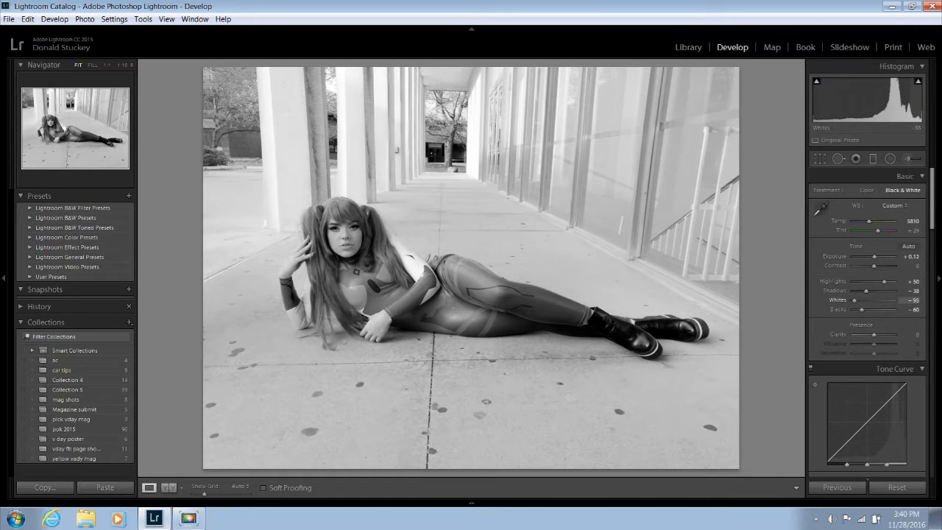
drag(854, 301, 882, 300)
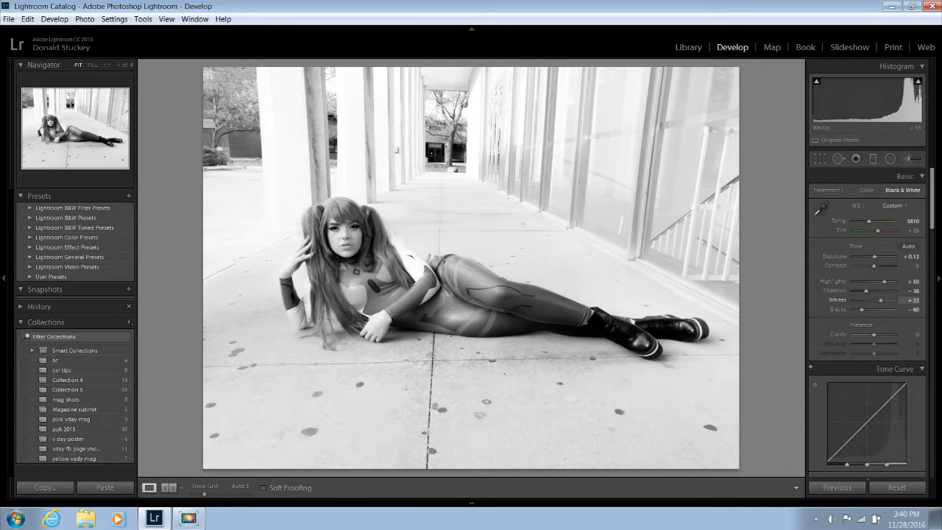
drag(879, 300, 867, 301)
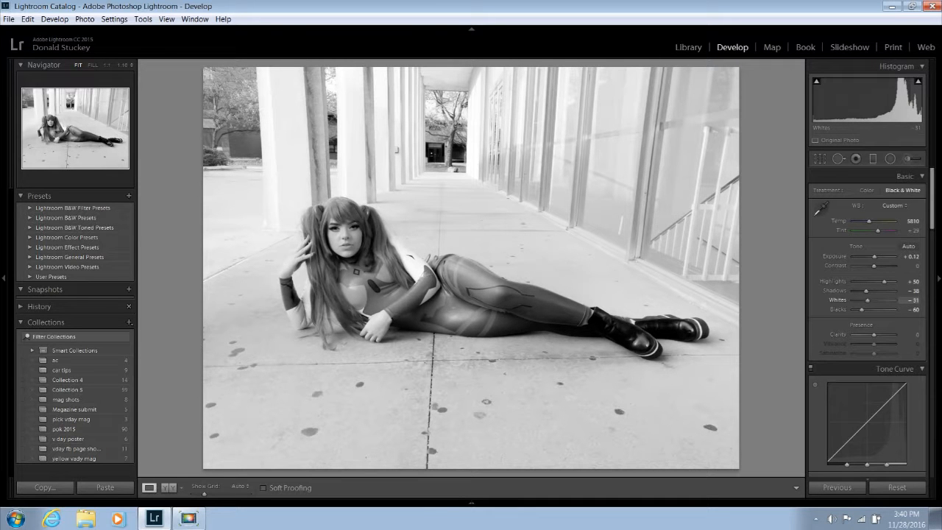
drag(868, 300, 867, 300)
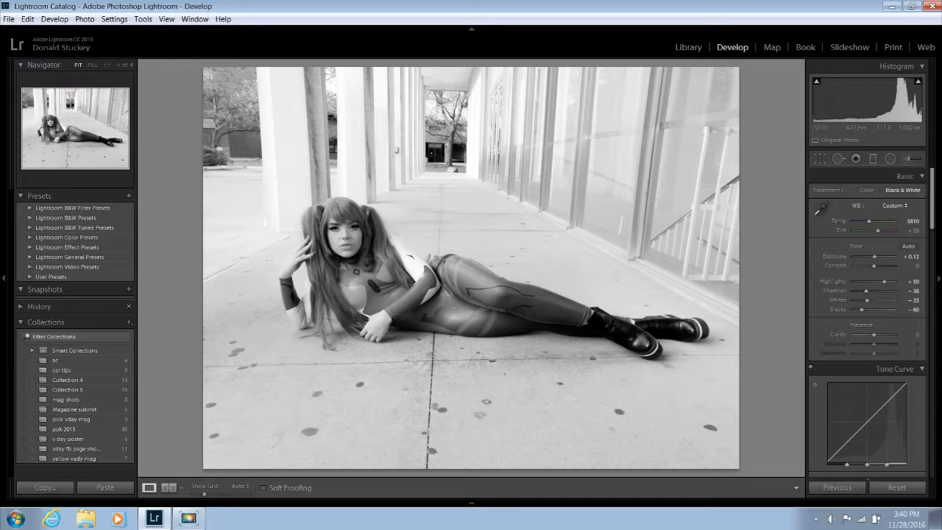
Switch the photo back to the color treatment and check the model's face at 1:1
key(v)
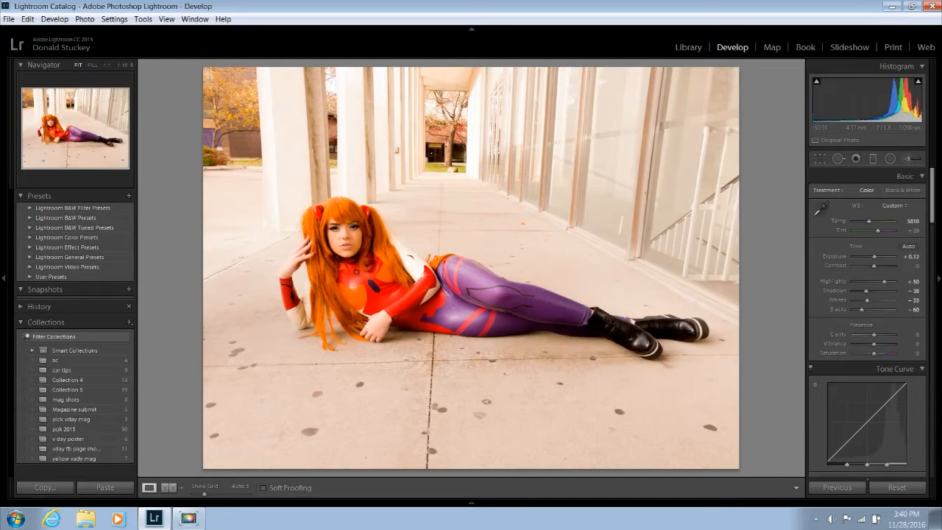
click(343, 236)
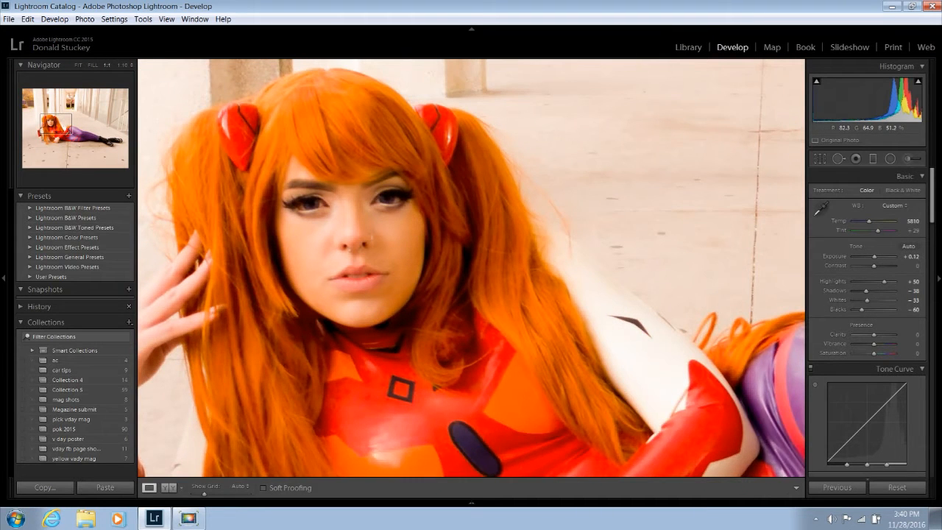
drag(344, 236, 394, 311)
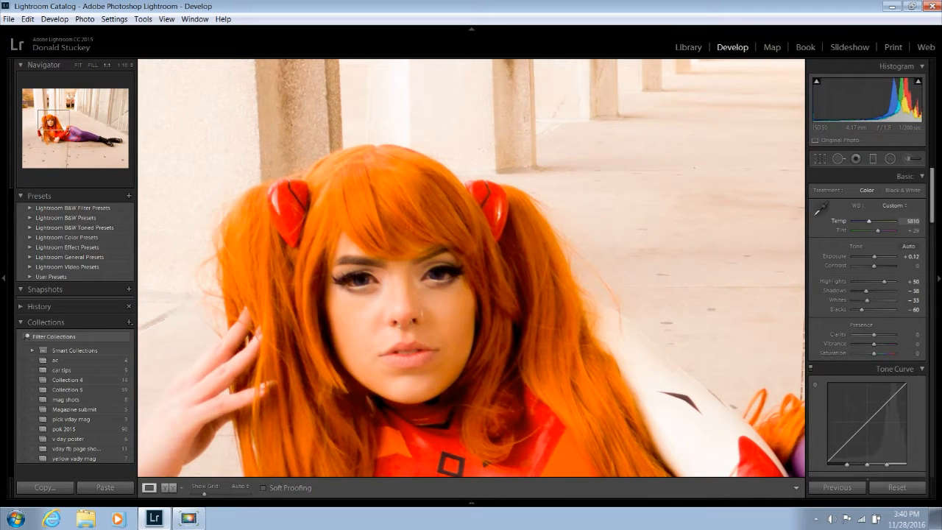
Set the color photo's white balance temperature to 4857 and check the model's face and suit at 1:1
drag(869, 221, 862, 221)
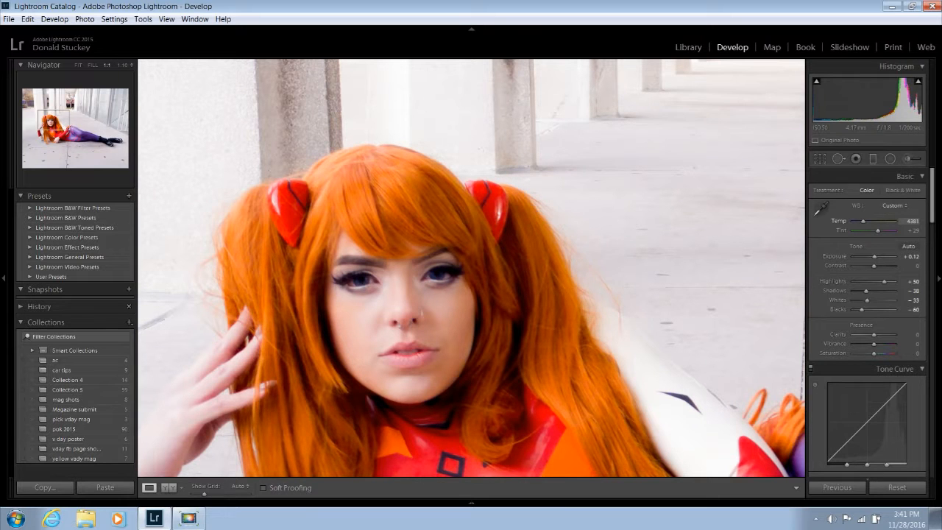
drag(863, 220, 866, 221)
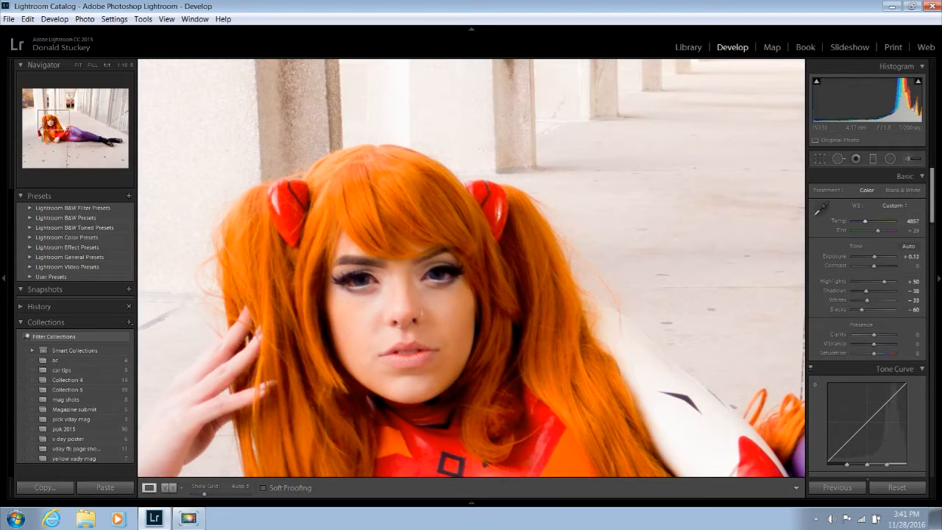
click(626, 258)
click(441, 304)
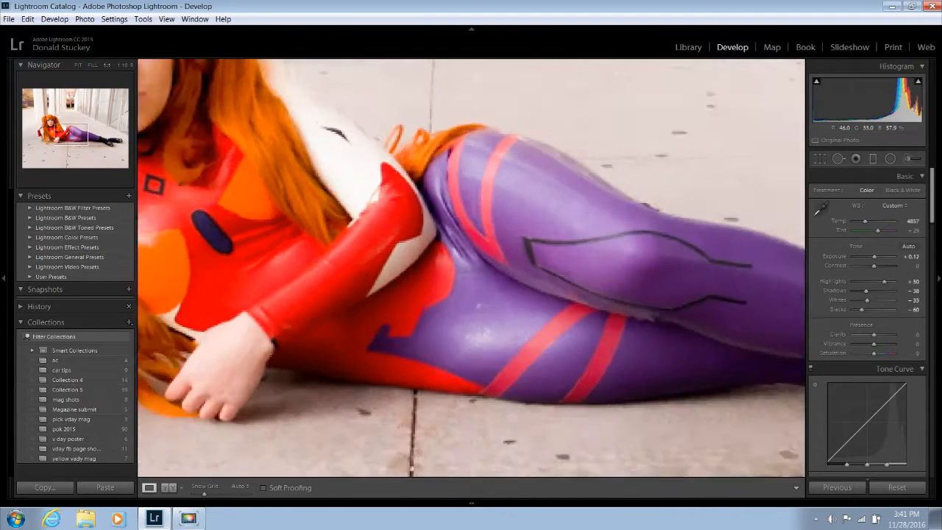
drag(437, 305, 697, 445)
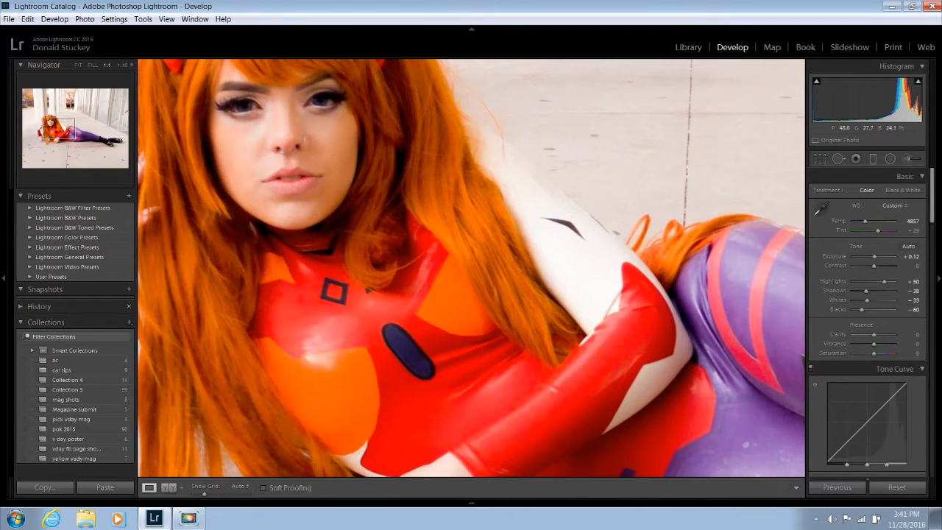
drag(368, 295, 404, 393)
click(435, 150)
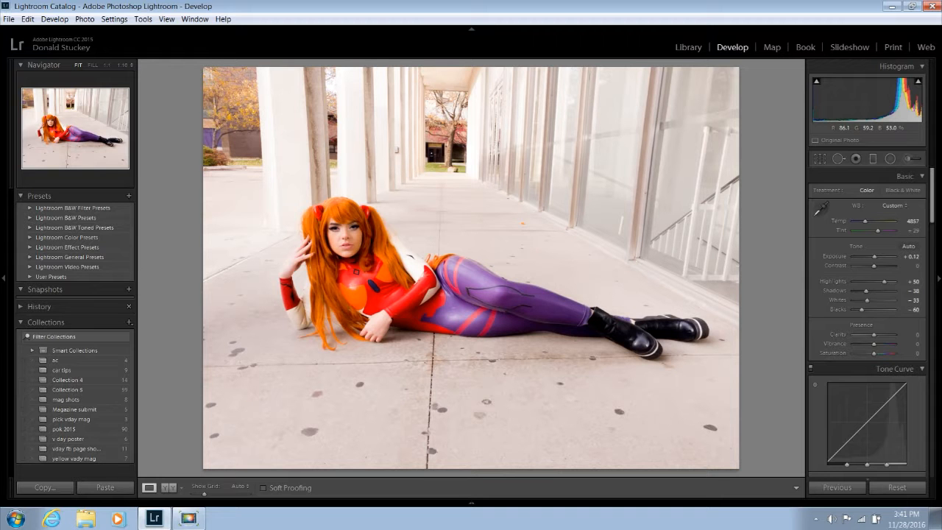
Inspect the model's face and hair at 1:1 with the new white balance, returning to the full photo
click(348, 243)
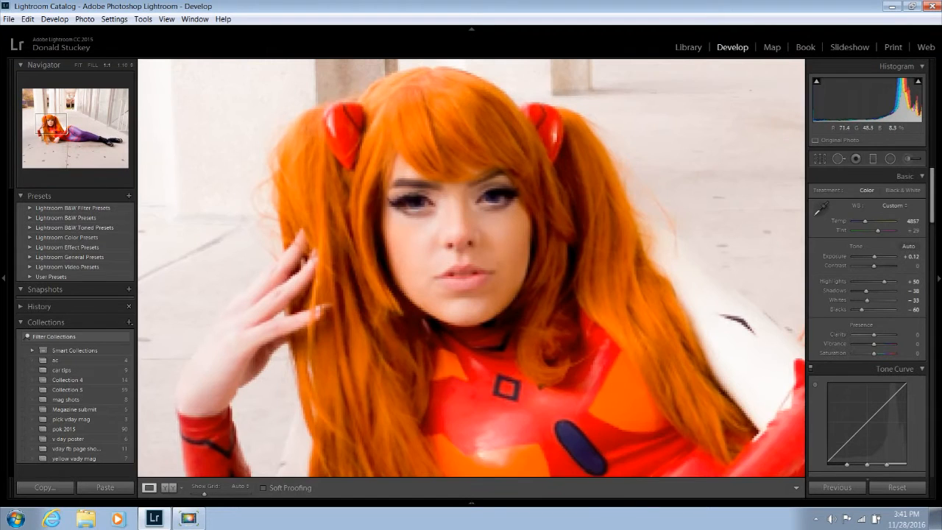
drag(471, 243, 439, 307)
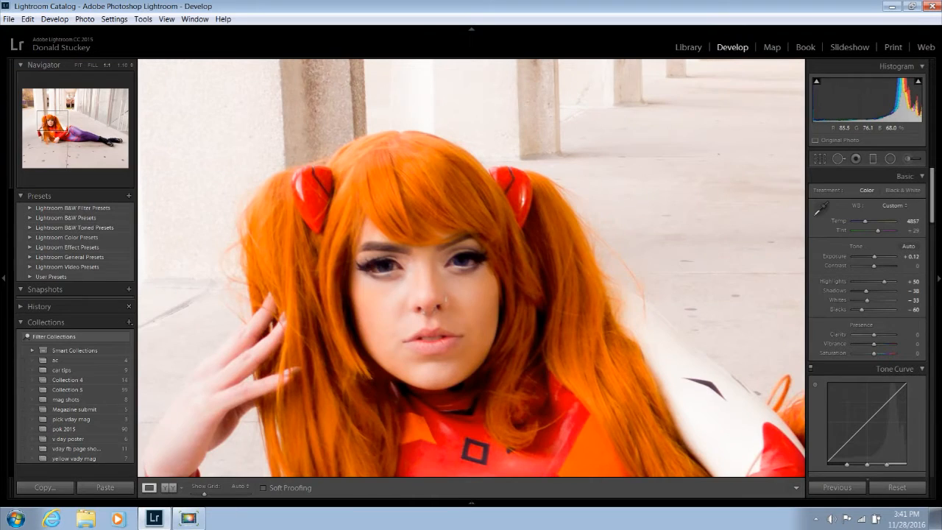
click(401, 284)
click(361, 238)
drag(361, 238, 468, 334)
click(467, 334)
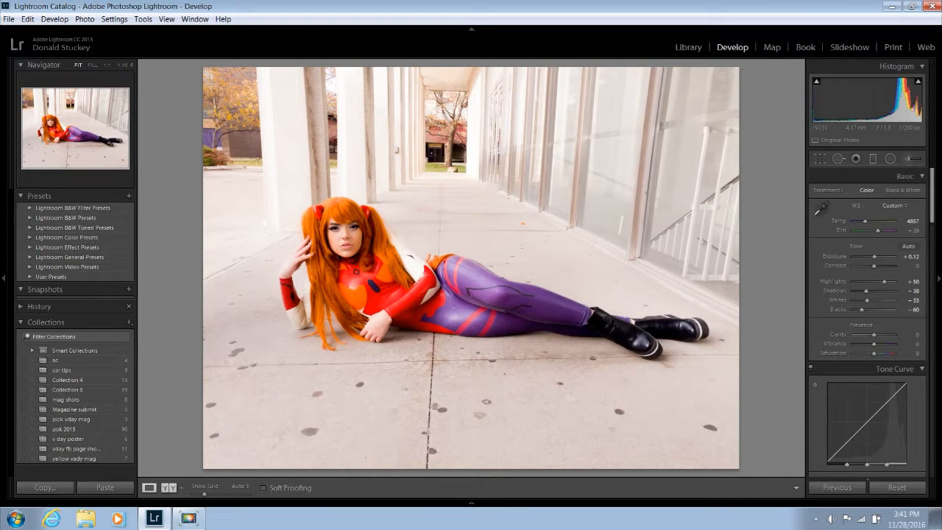
Compare the model's face before and after the edits side by side at 1:1, and return to the single full view
click(168, 487)
click(228, 274)
click(229, 274)
click(232, 259)
drag(246, 269, 316, 347)
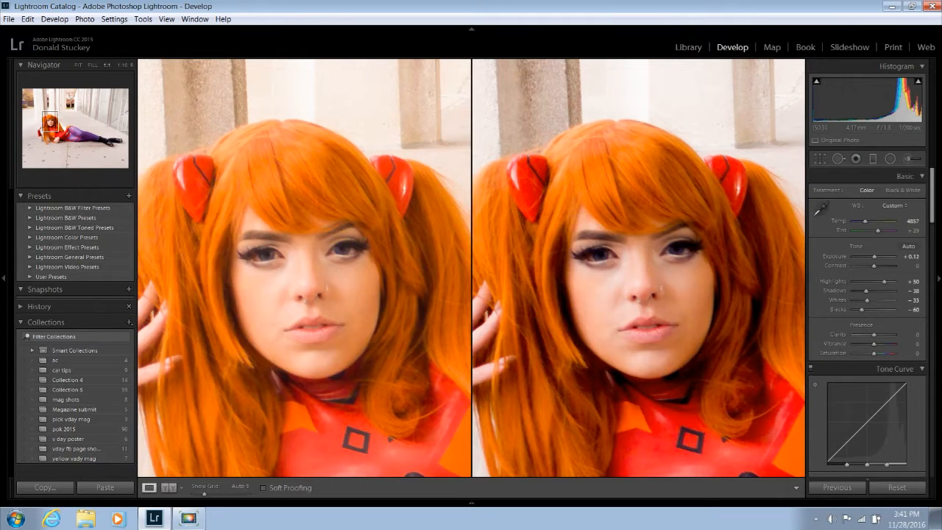
click(148, 488)
click(383, 317)
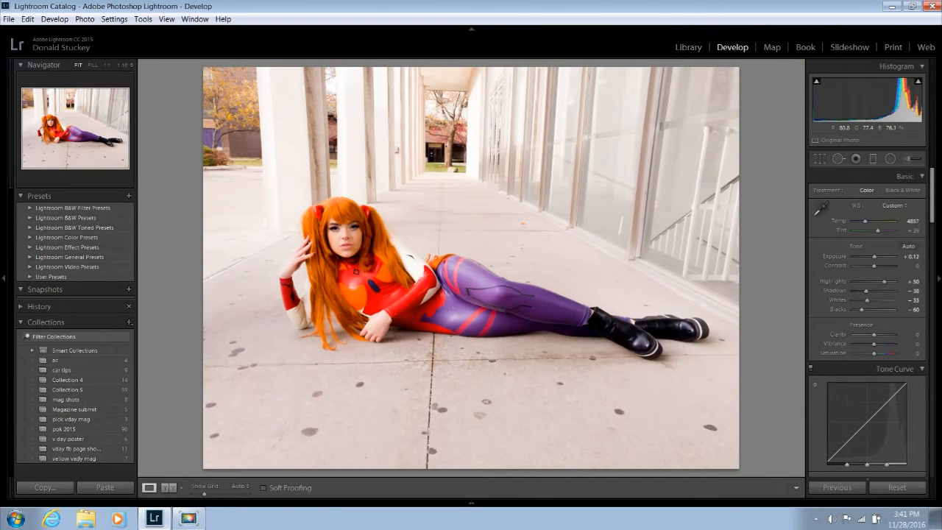
Open the seated pose photo 20161119_150645.dng for editing and check the model's face at 1:1
mouse_move(471, 504)
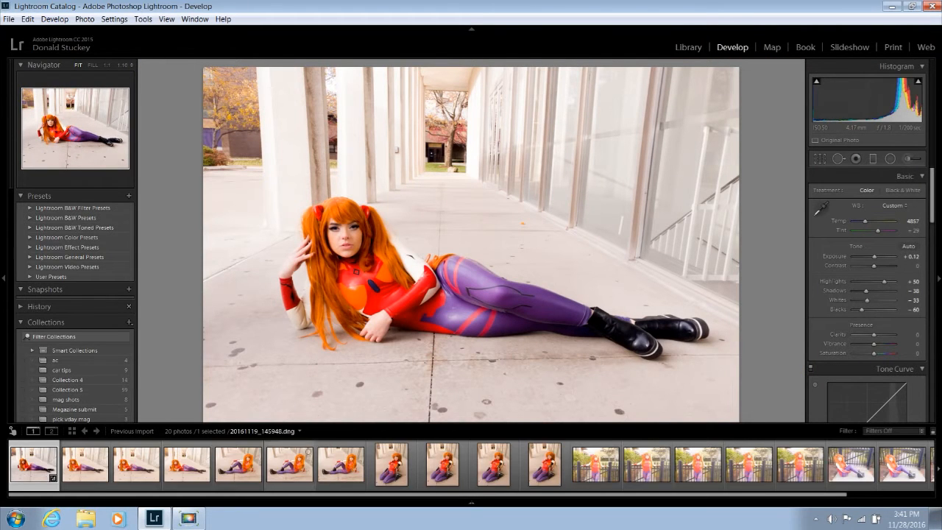
click(359, 451)
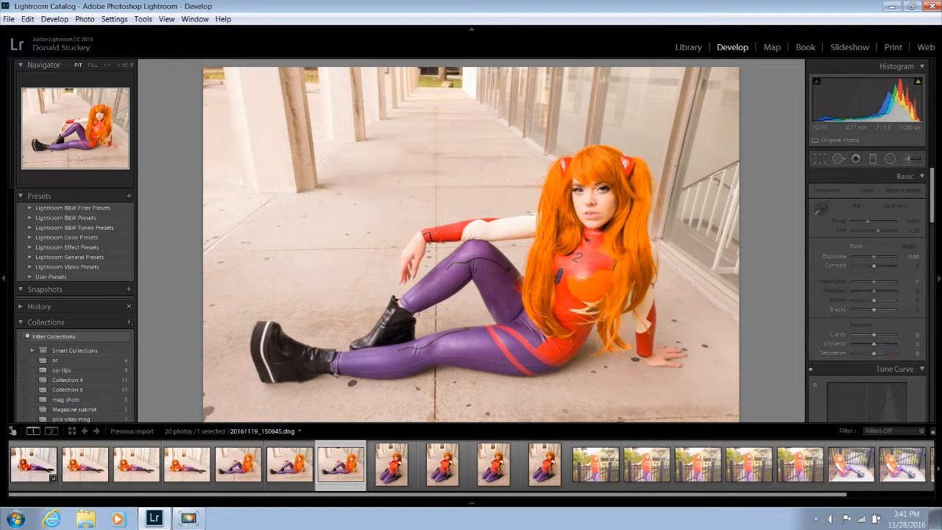
click(572, 190)
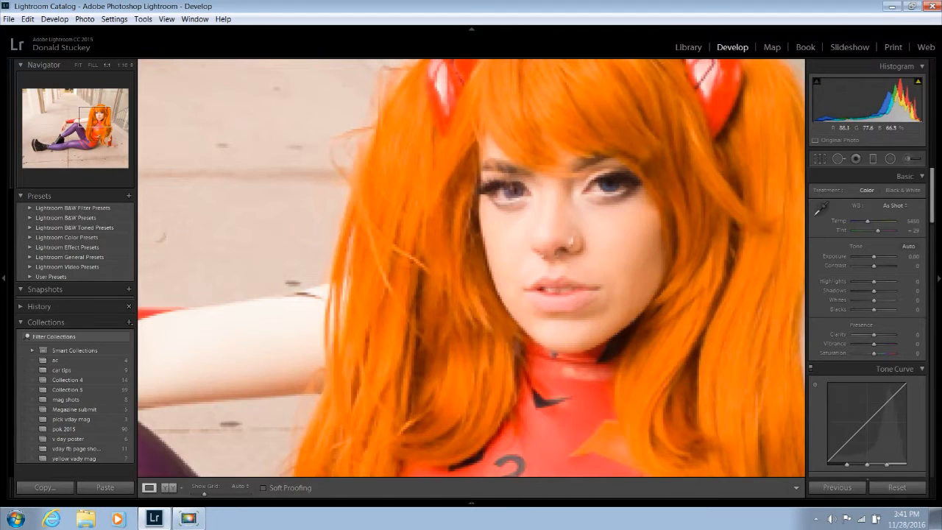
drag(572, 199, 600, 234)
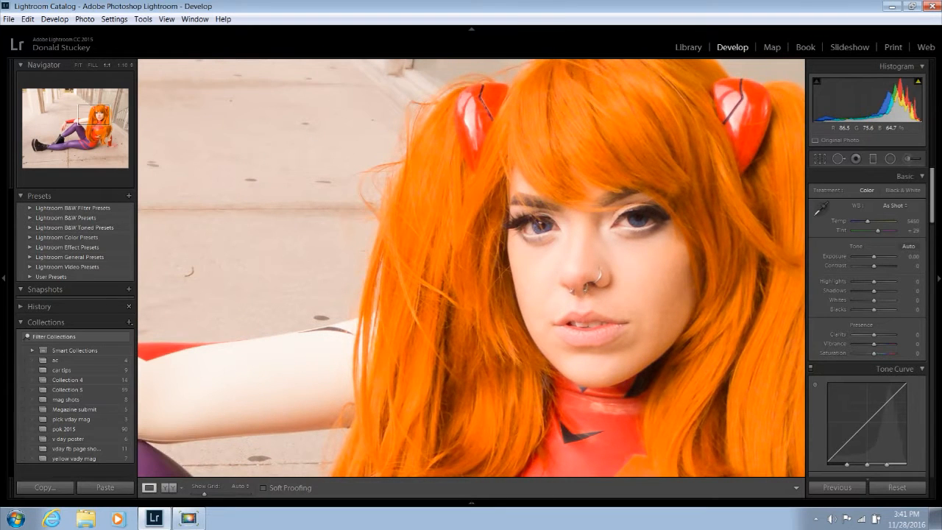
click(600, 234)
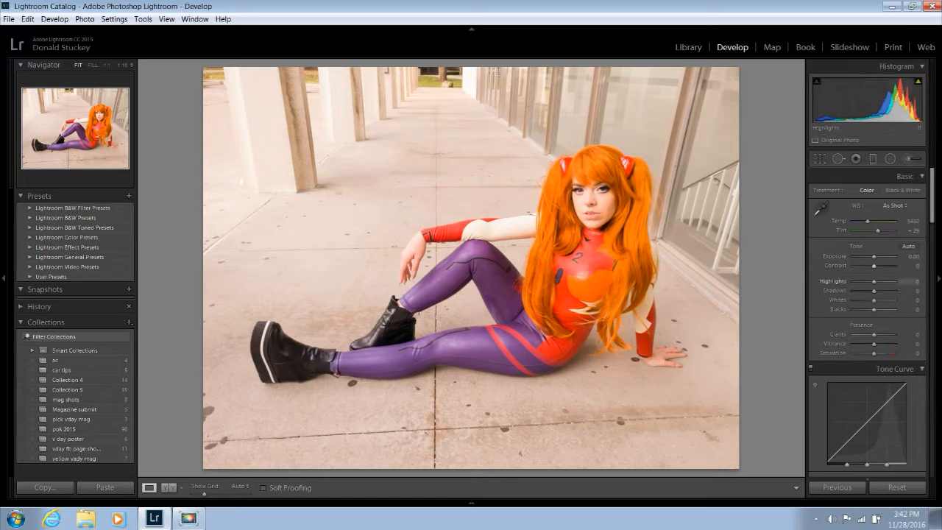
Set Shadows to −48 and Blacks to −52 for the seated photo and check the model's face at 1:1
drag(874, 290, 864, 310)
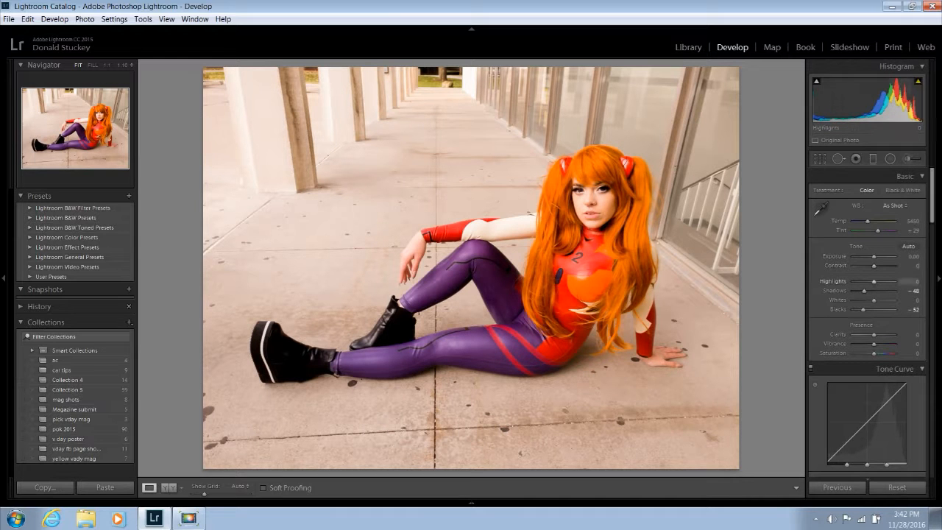
mouse_move(874, 281)
mouse_down()
mouse_move(884, 281)
mouse_move(873, 281)
mouse_up()
double_click(873, 281)
drag(874, 257, 873, 256)
click(608, 191)
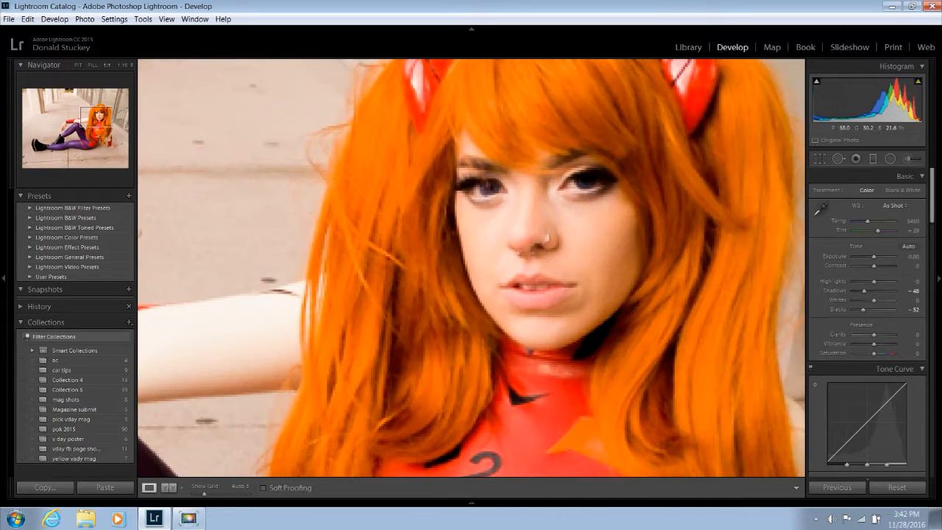
drag(575, 214, 639, 217)
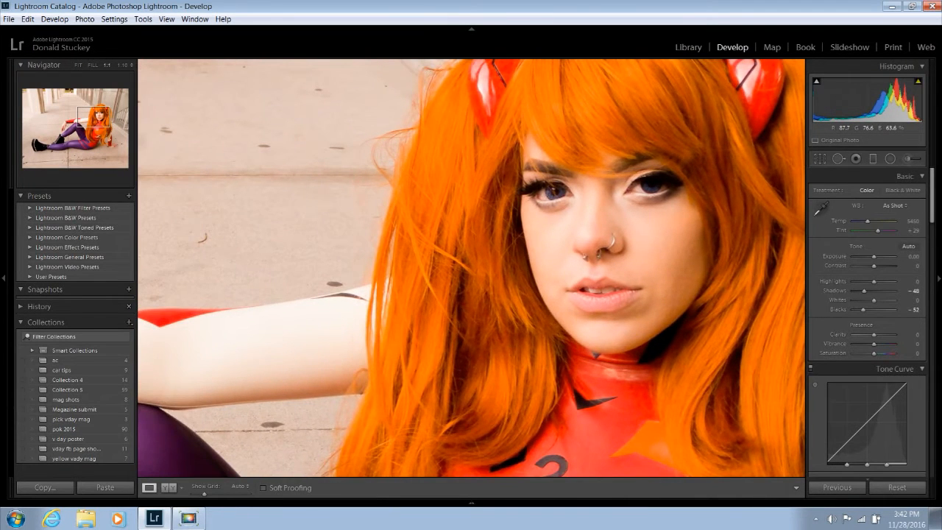
click(640, 218)
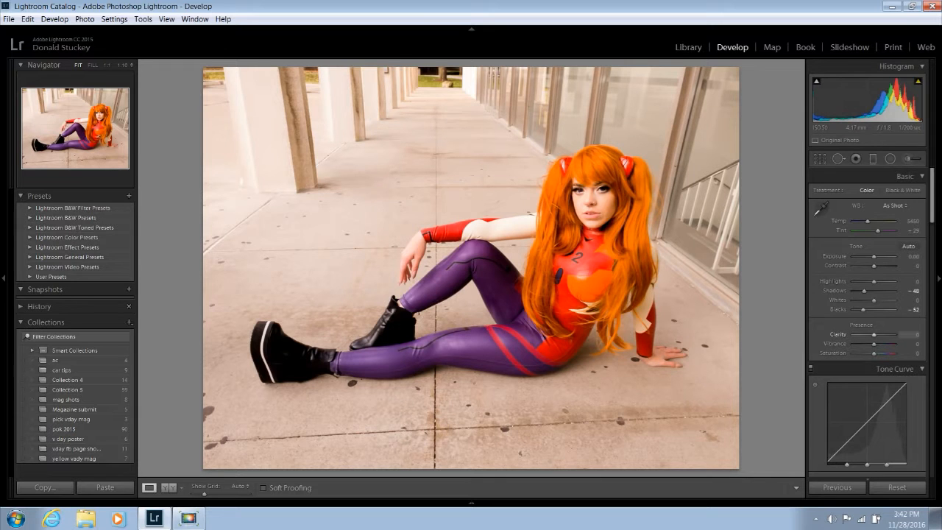
Set Clarity to −21 and check the softened skin on the model's face at 1:1
drag(874, 335, 870, 335)
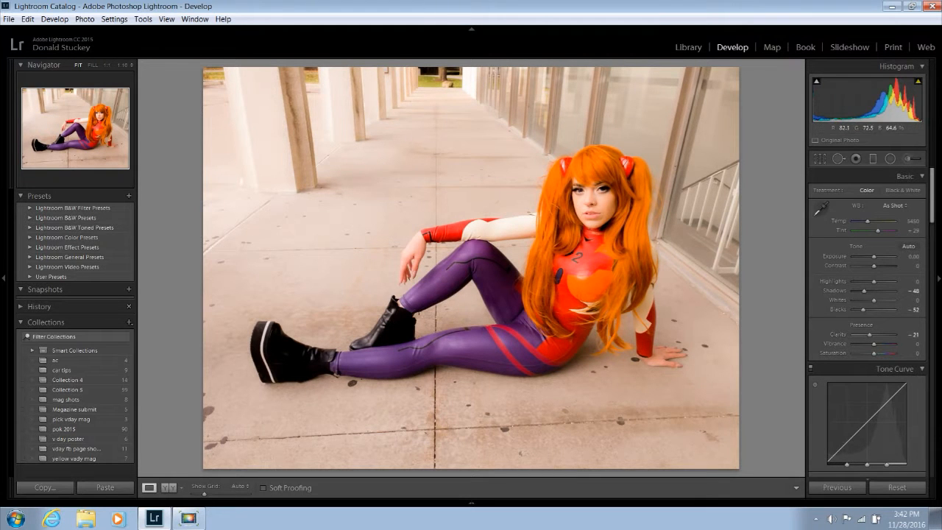
click(599, 193)
drag(599, 193, 670, 273)
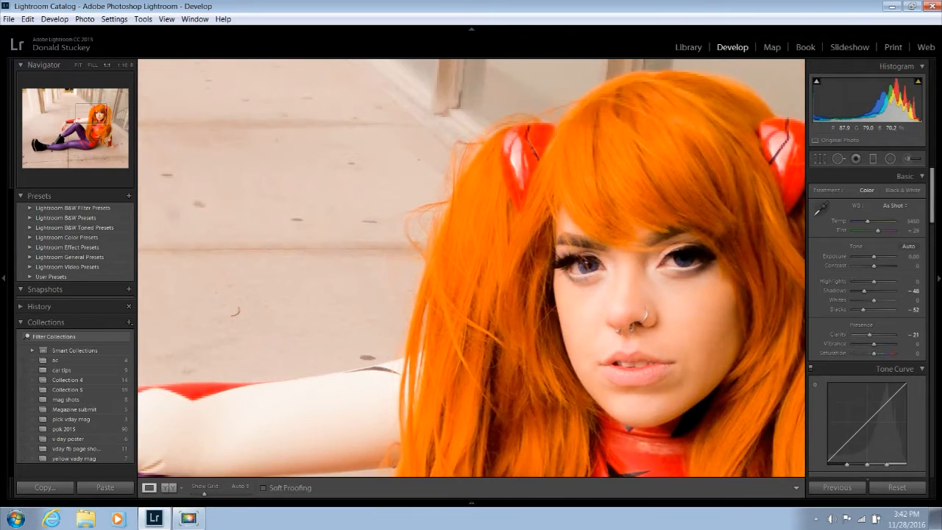
click(670, 274)
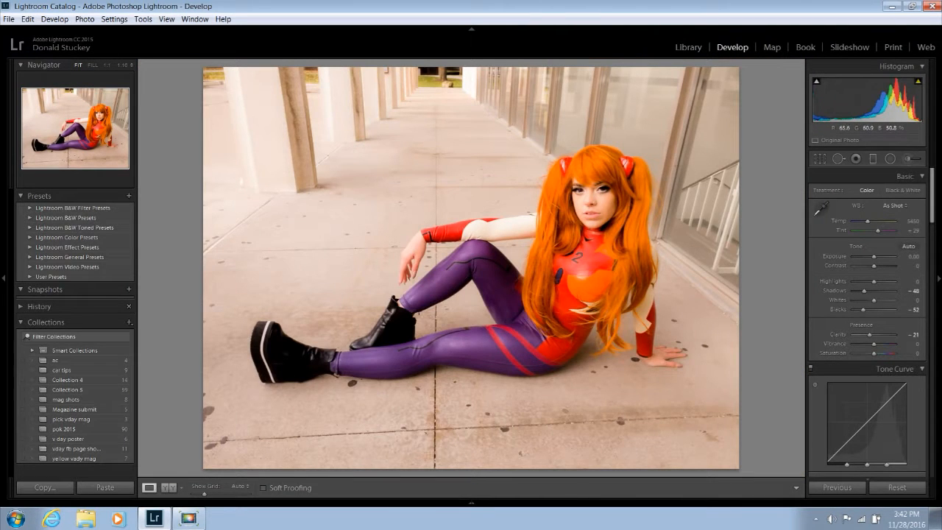
Set the white balance temperature to 4976 and preview the photo in black and white before restoring color
drag(868, 221, 862, 221)
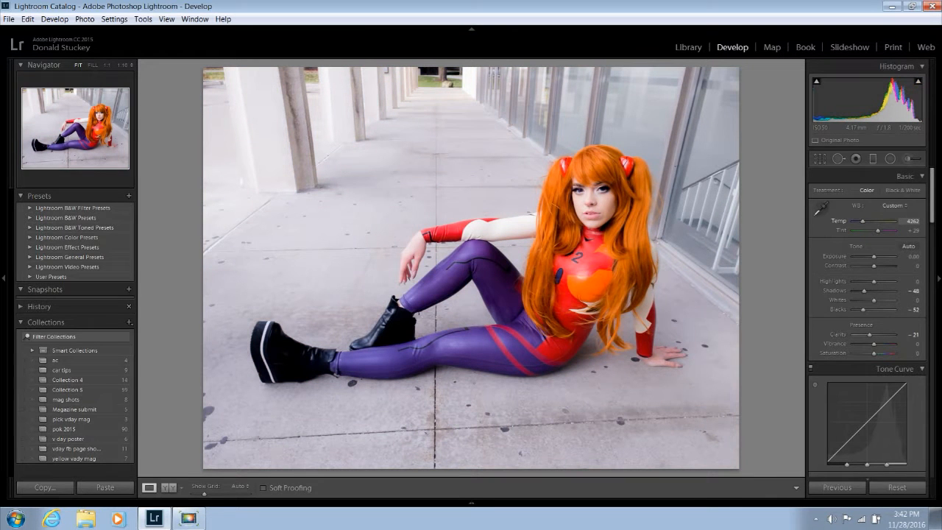
drag(866, 220, 865, 221)
key(v)
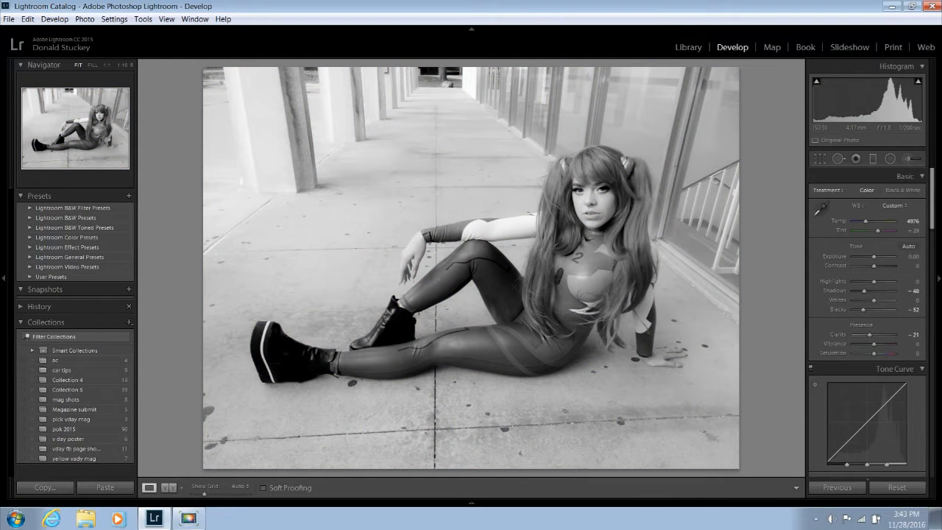
key(v)
Examine the model's face, hair and suit at 1:1 in the adjusted seated photo
key(z)
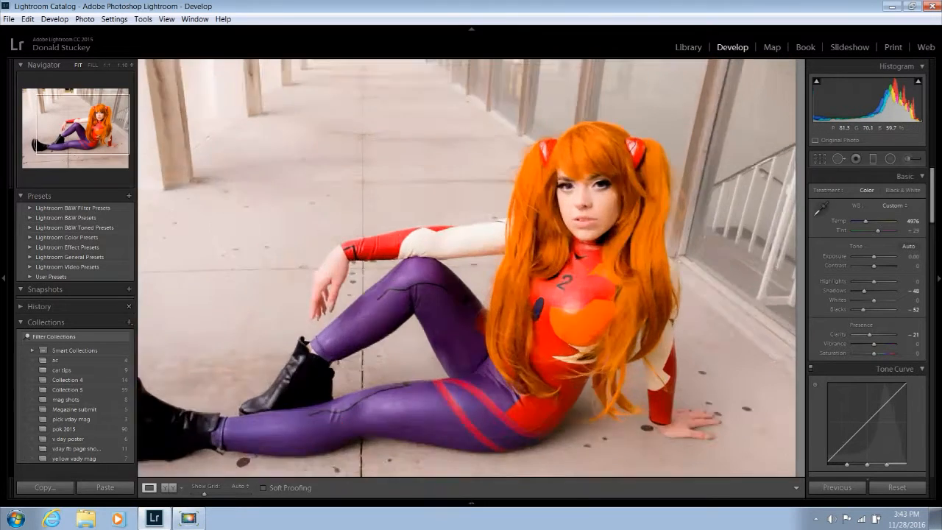
drag(609, 200, 651, 279)
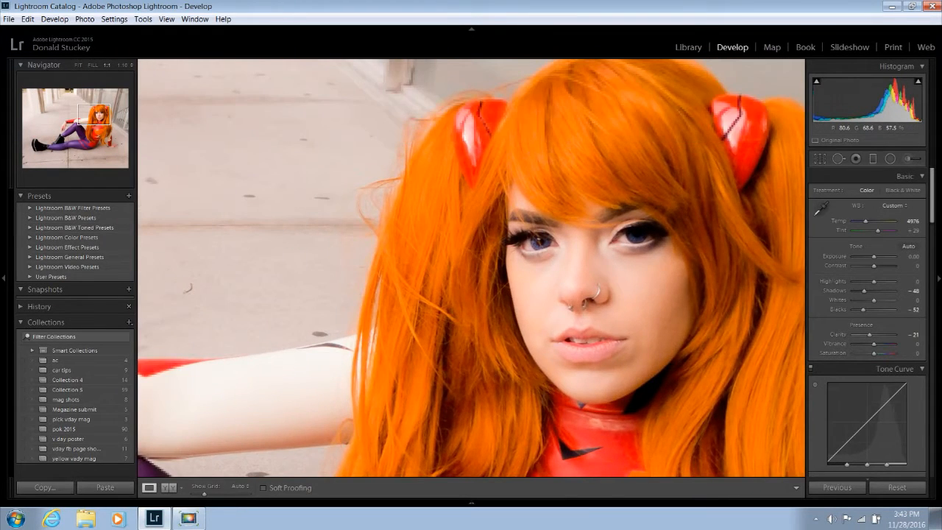
click(651, 280)
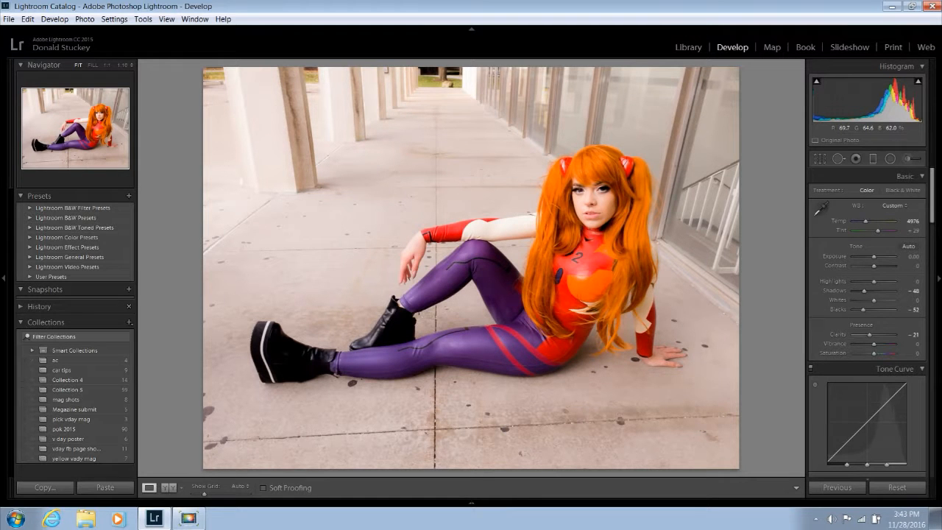
click(603, 198)
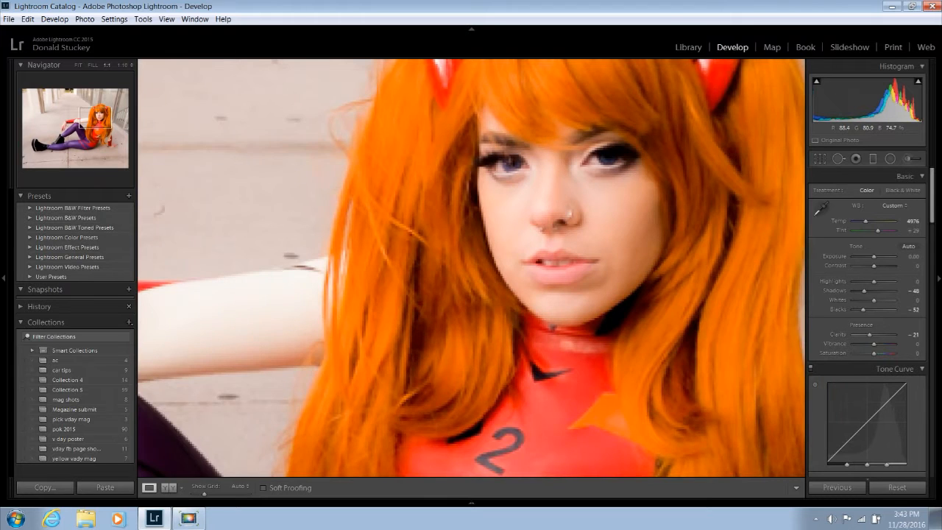
drag(603, 198, 598, 220)
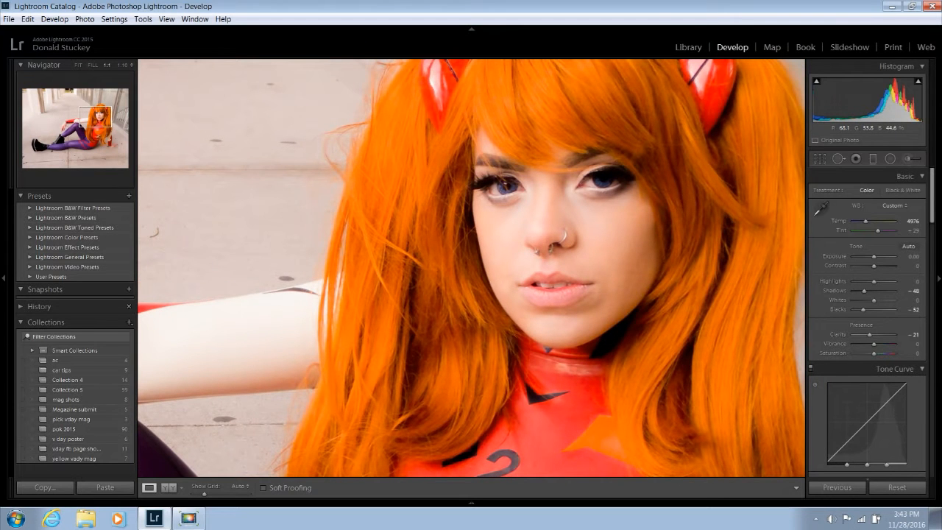
drag(598, 220, 552, 299)
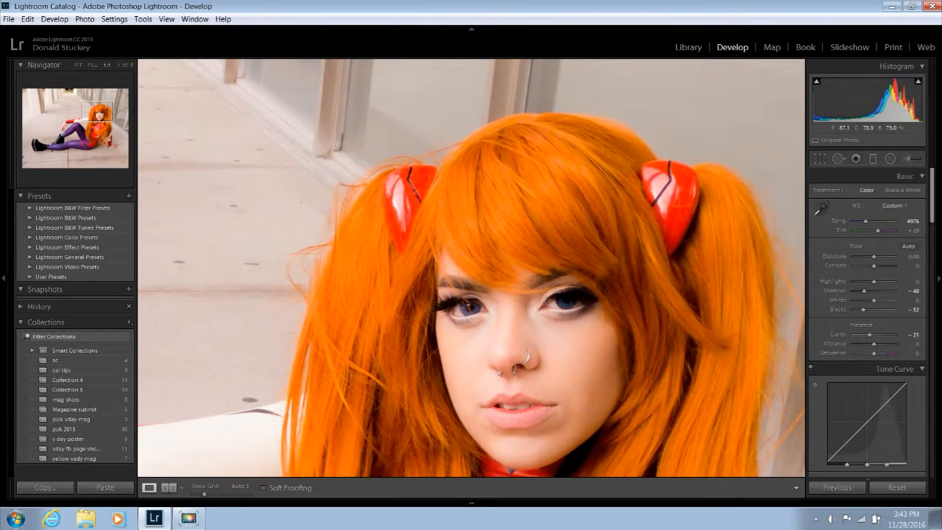
click(551, 302)
click(548, 342)
drag(563, 110, 426, 449)
drag(586, 151, 560, 431)
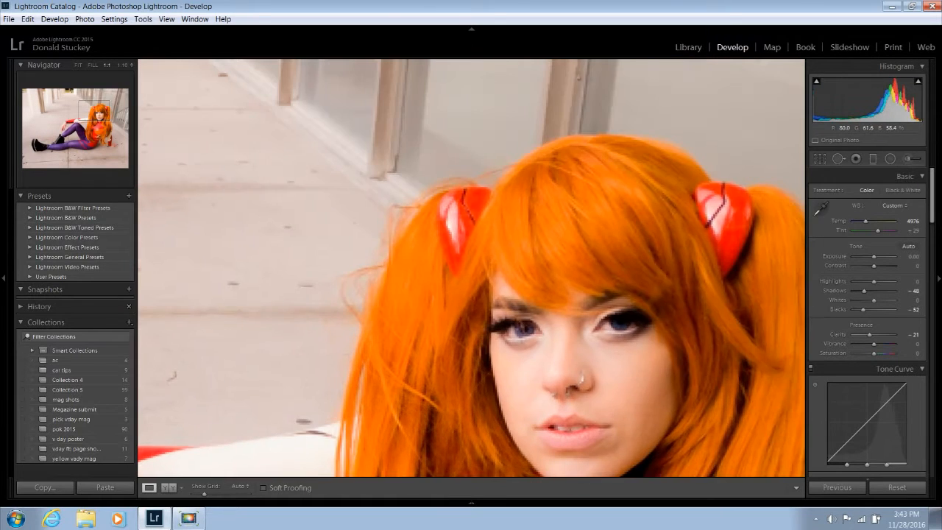
drag(571, 246, 556, 321)
click(555, 320)
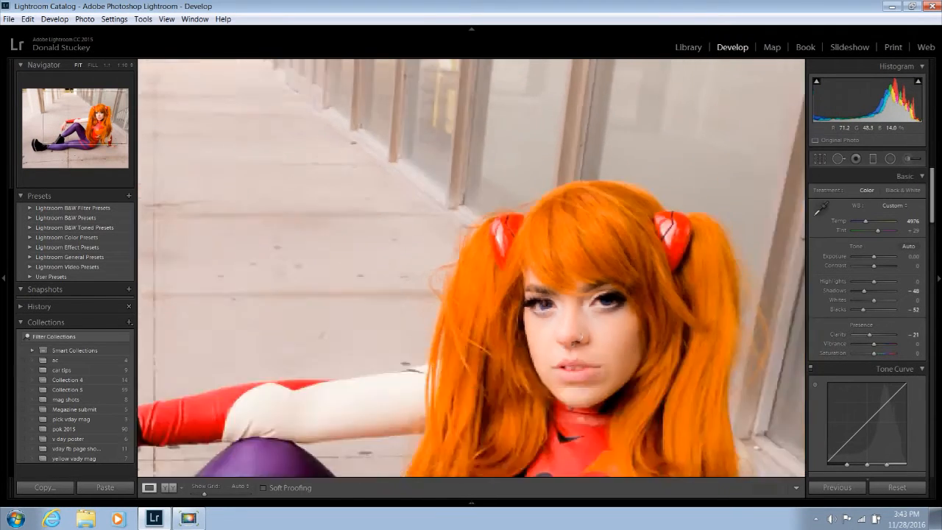
click(597, 187)
drag(597, 187, 559, 249)
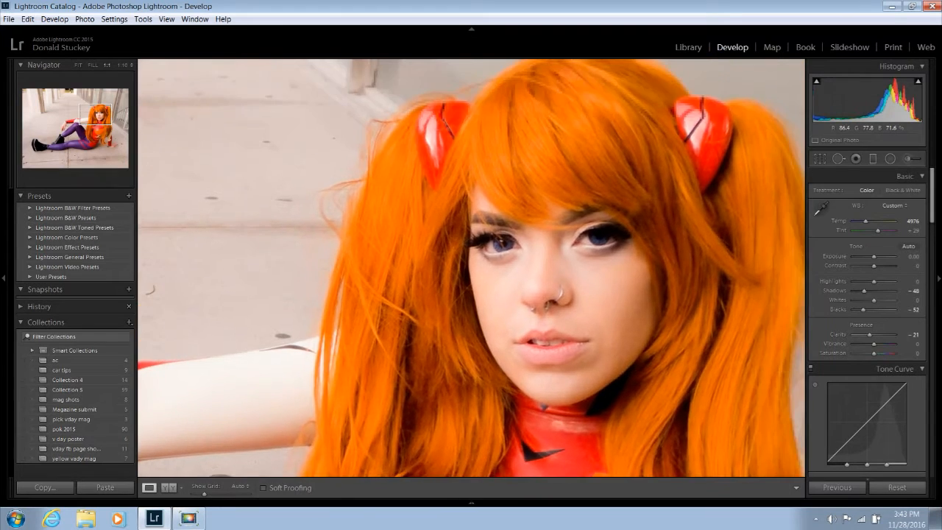
click(560, 250)
click(583, 278)
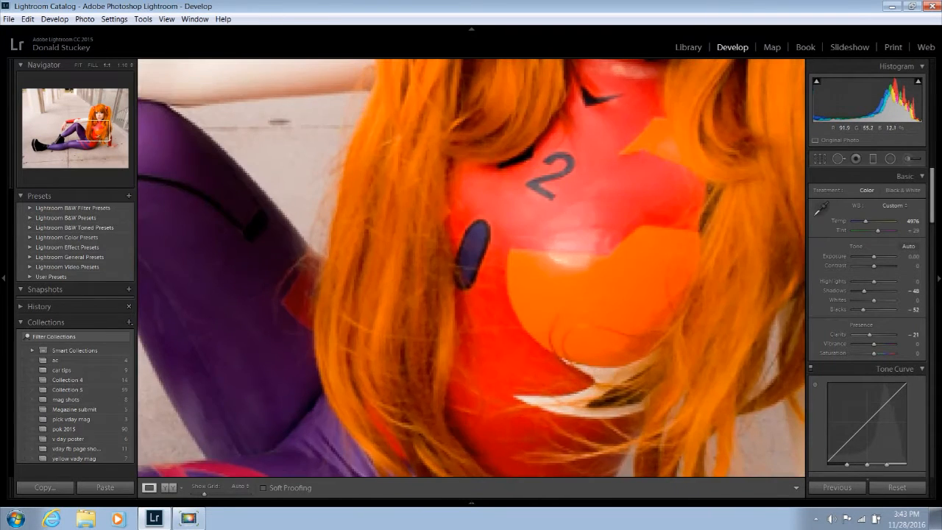
drag(556, 121, 579, 461)
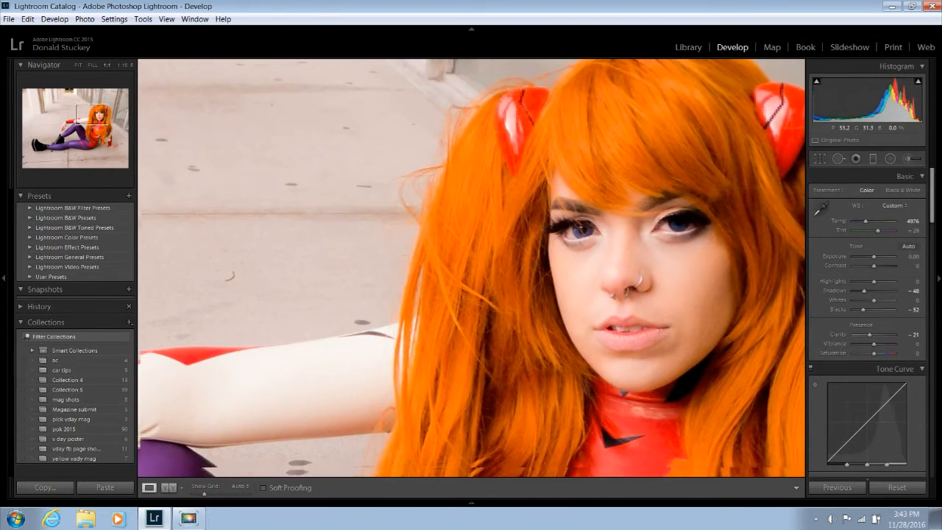
Inspect the seated model's face, wig and background in detail, switching between the full view and 1:1
drag(626, 268, 553, 395)
click(552, 395)
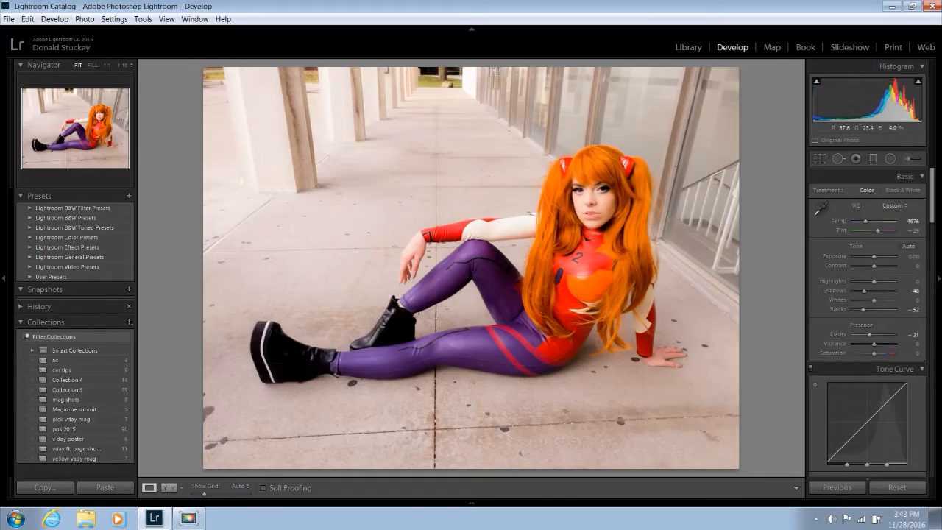
click(611, 155)
click(582, 294)
click(569, 334)
drag(545, 125, 455, 443)
drag(545, 143, 531, 346)
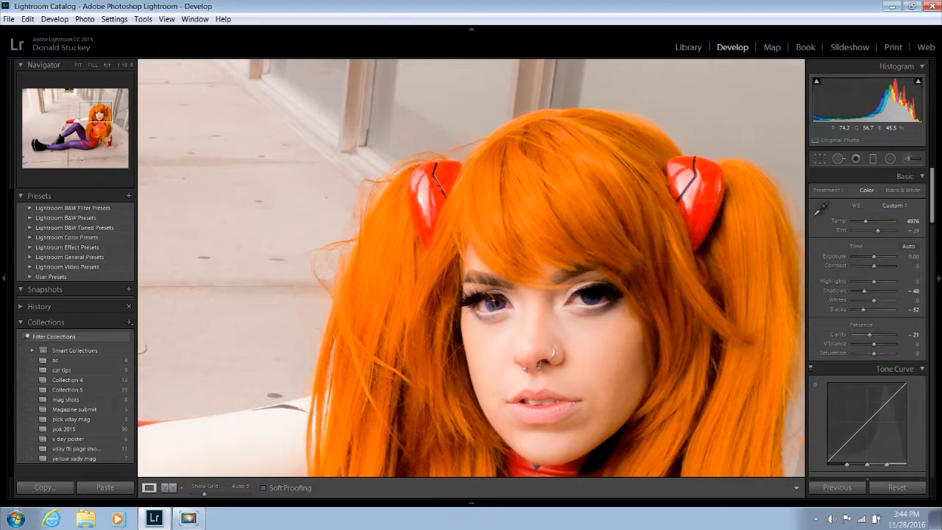
click(542, 347)
click(542, 348)
drag(596, 184, 245, 486)
drag(471, 132, 455, 386)
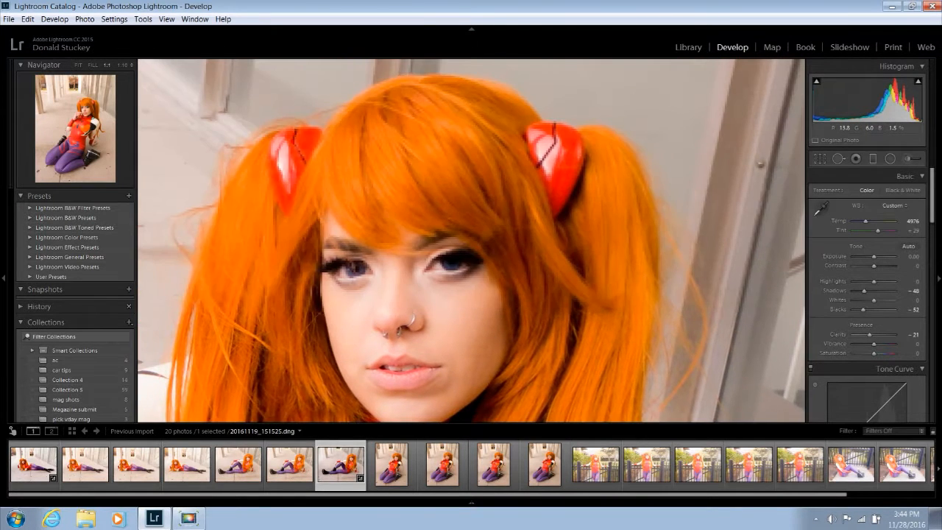
drag(471, 294, 275, 241)
drag(471, 220, 658, 377)
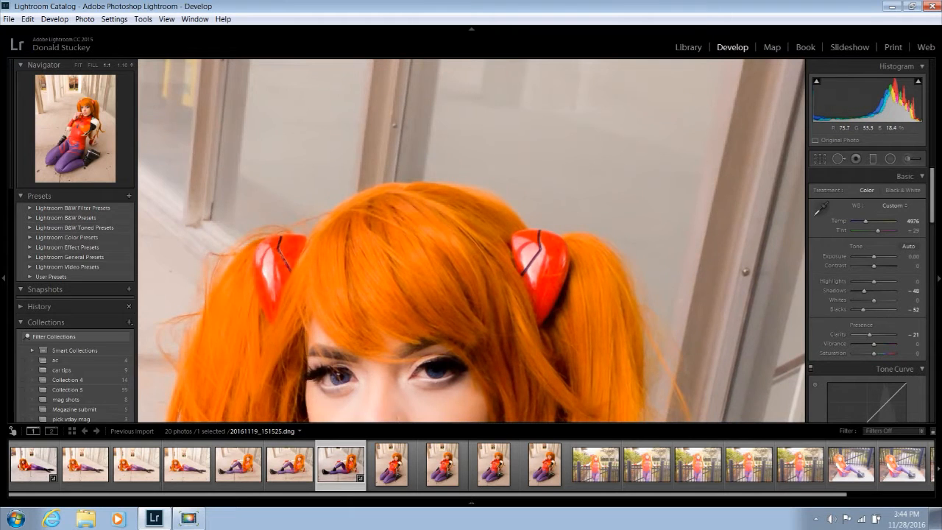
click(658, 377)
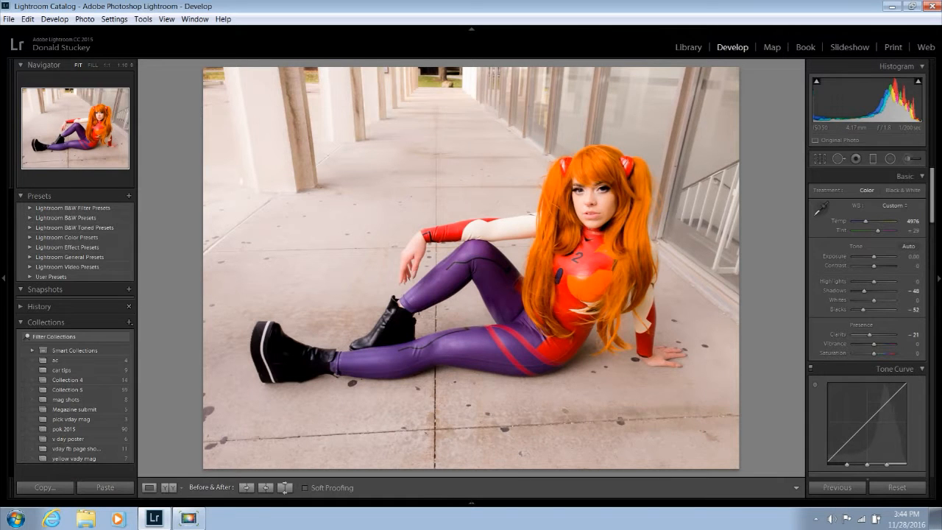
Compare the seated photo before and after the edits side by side on the face at 1:1, and return to the single full view
click(169, 487)
click(378, 212)
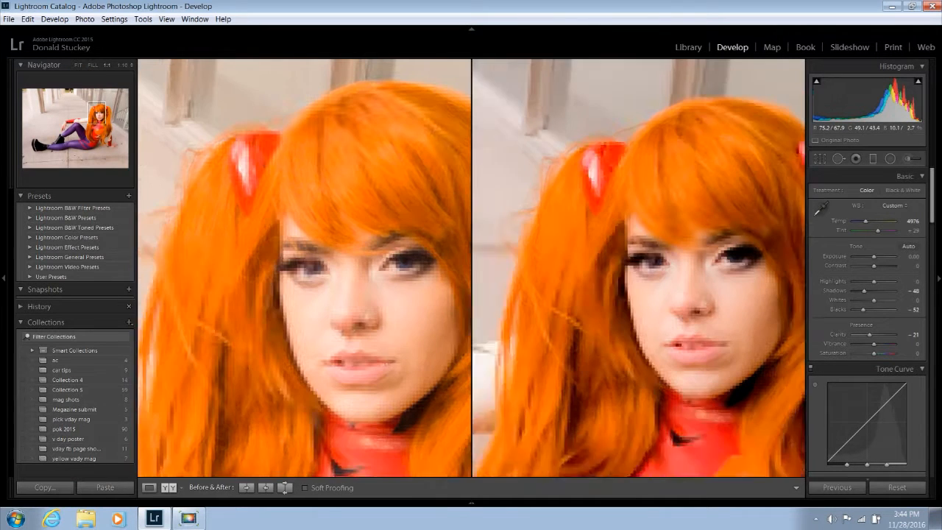
drag(378, 212, 322, 215)
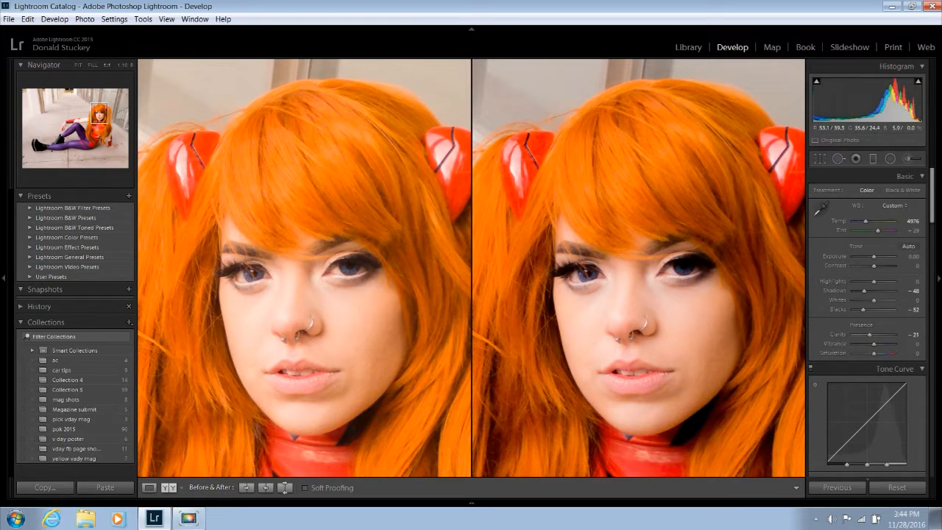
click(169, 487)
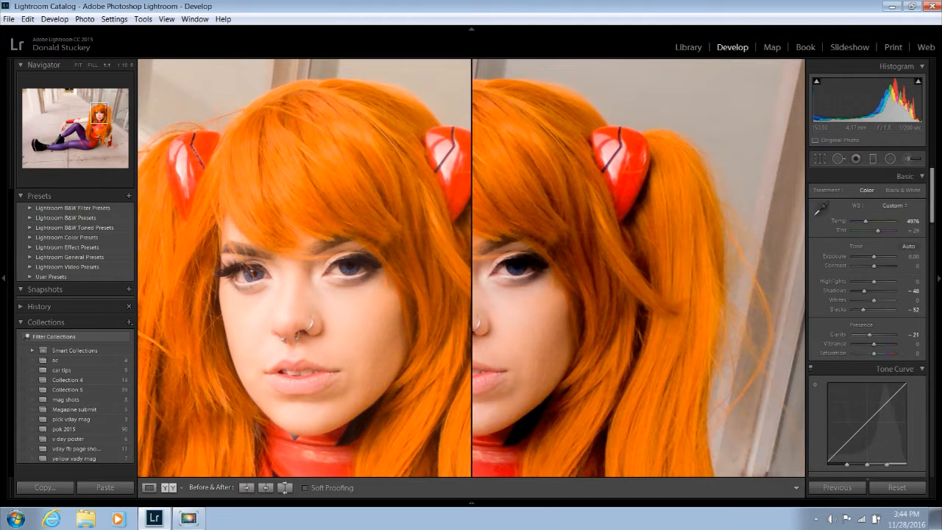
click(149, 487)
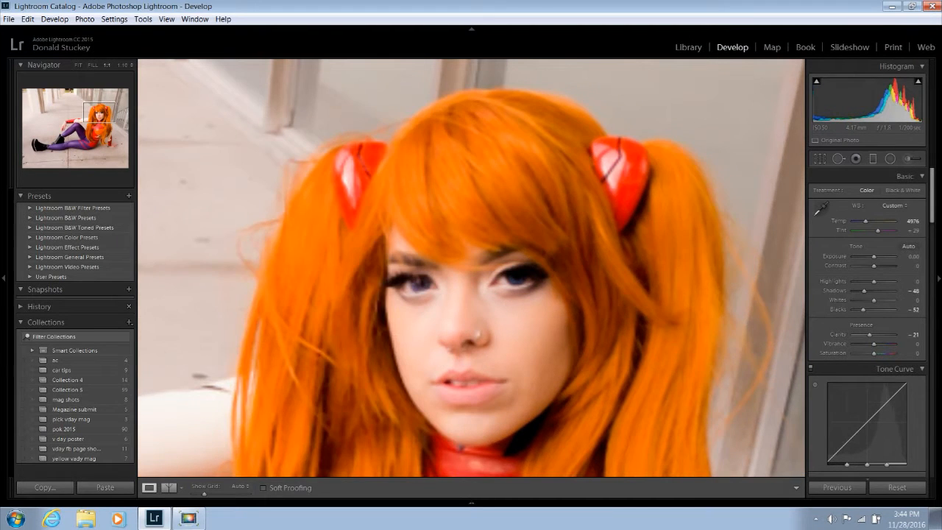
click(471, 309)
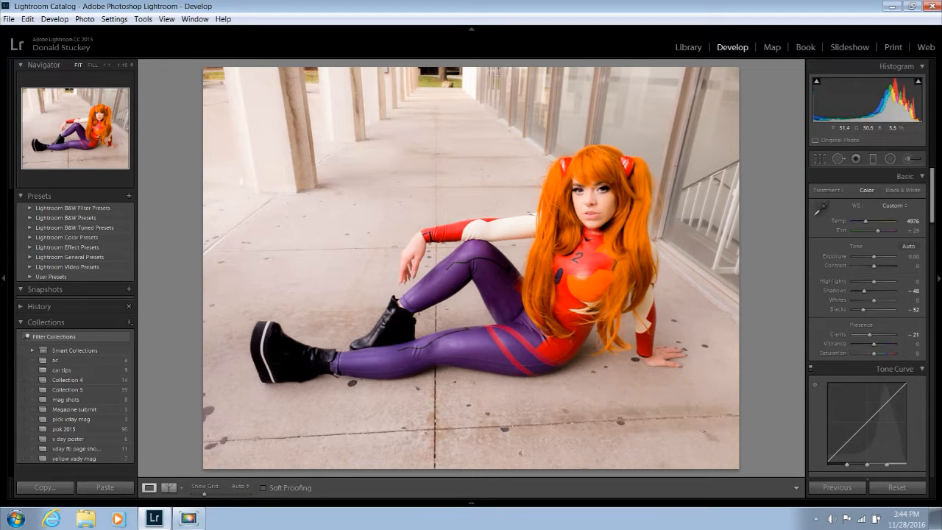
Open the kneeling photo 20161119_151527.dng and inspect the model's face at 1:1 before returning to the full view
mouse_move(471, 503)
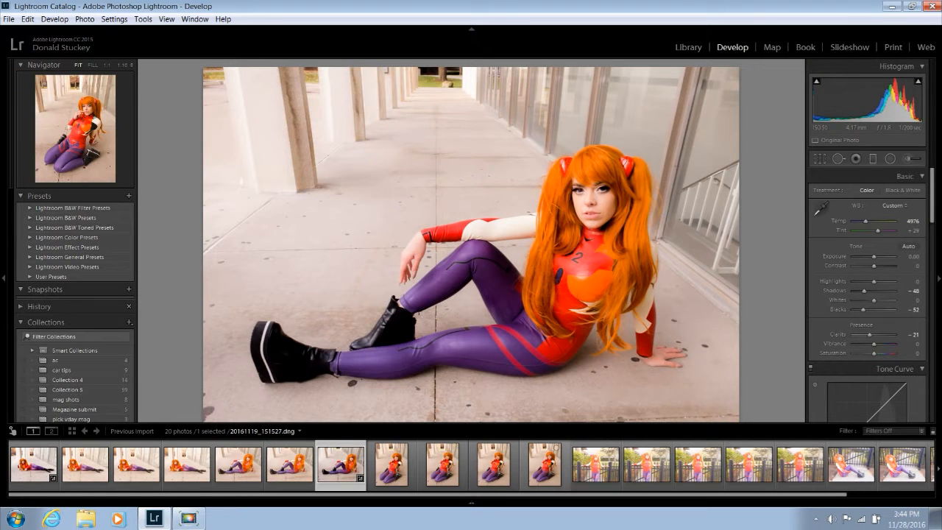
click(545, 464)
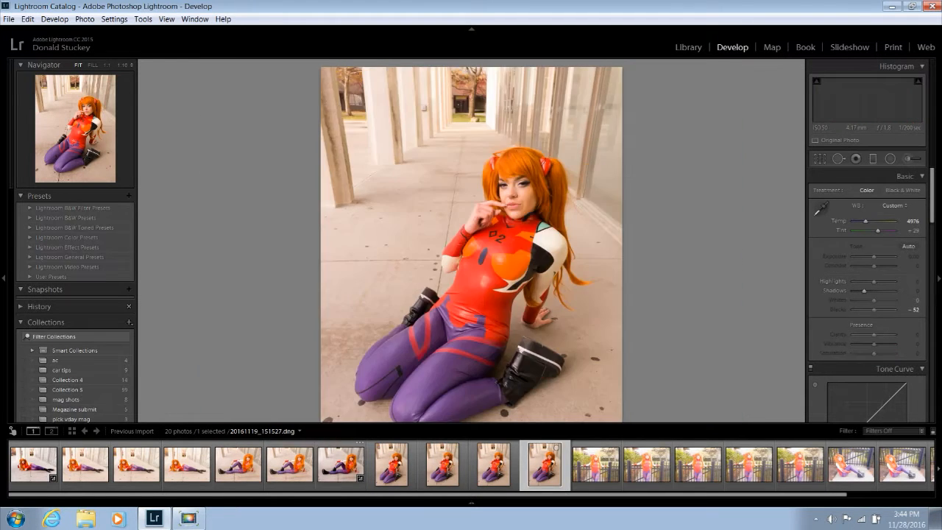
key(z)
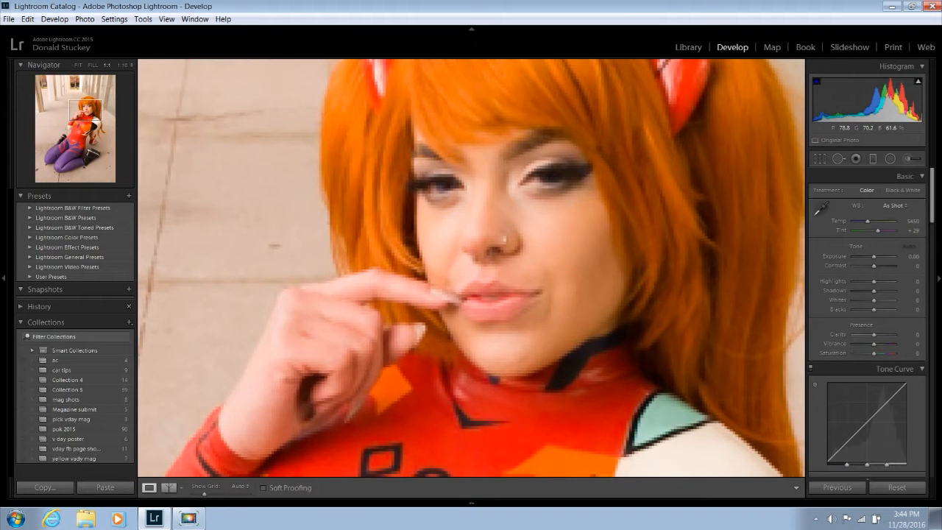
drag(471, 250, 509, 325)
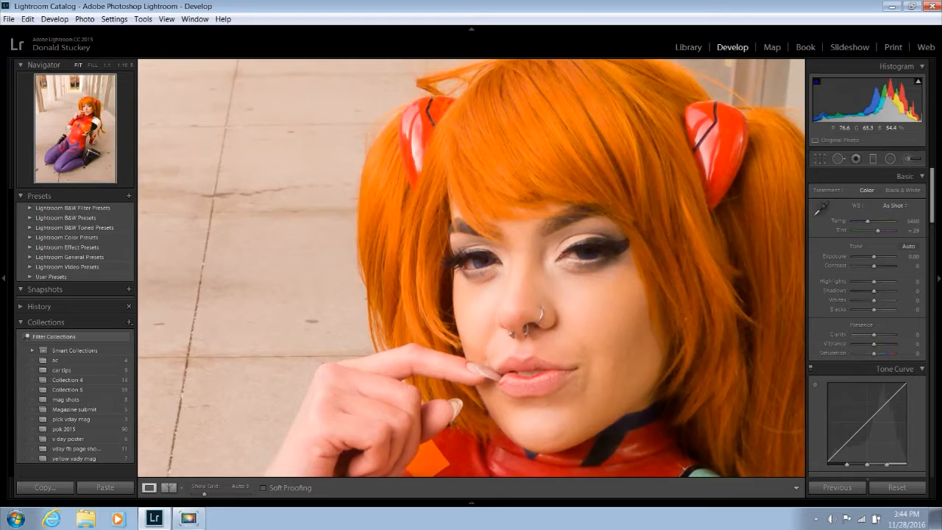
click(516, 221)
click(519, 177)
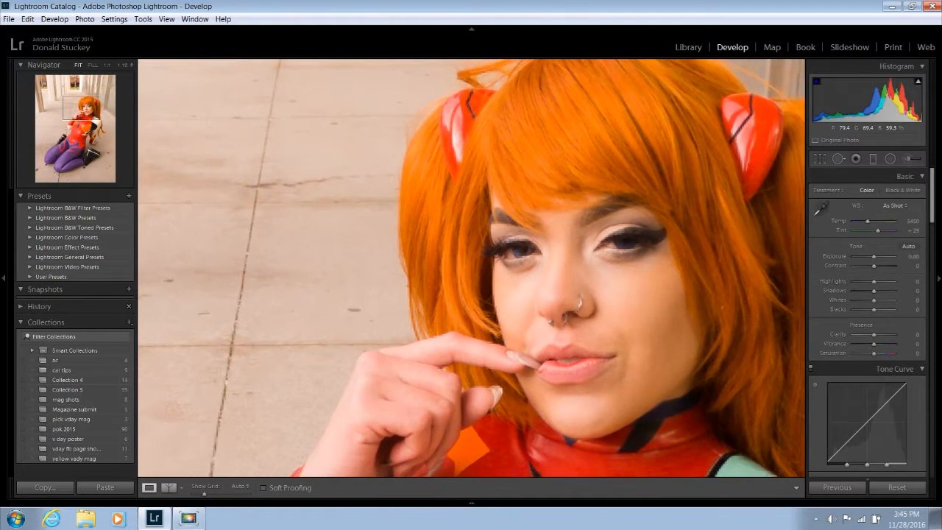
click(424, 108)
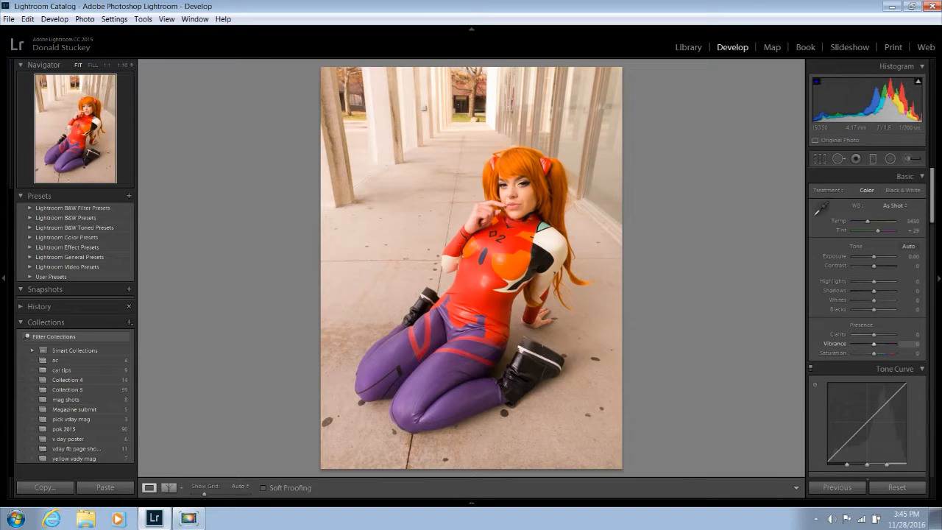
Set Clarity to −43, Vibrance to −21, Shadows to −40 and Blacks to −45 for the kneeling photo, checking the face at 1:1
drag(874, 343, 865, 334)
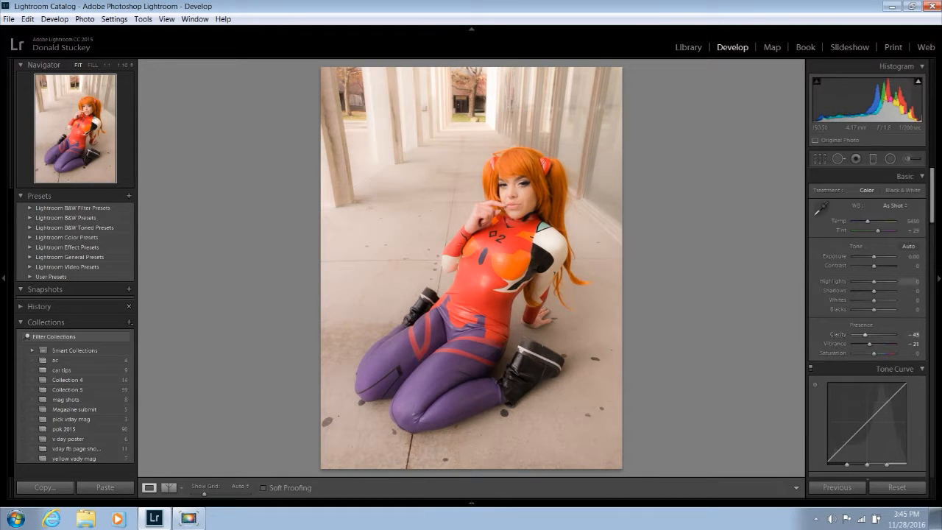
drag(874, 290, 865, 309)
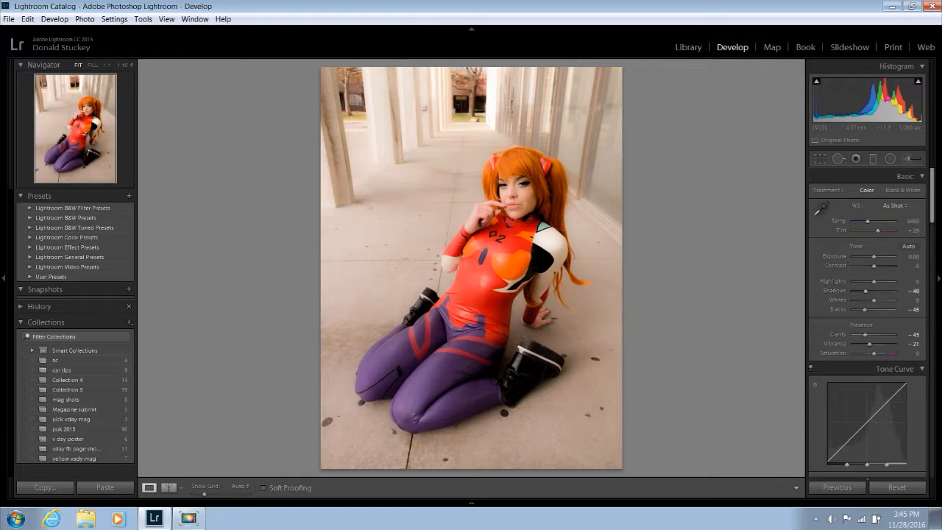
click(532, 176)
drag(478, 250, 541, 286)
key(z)
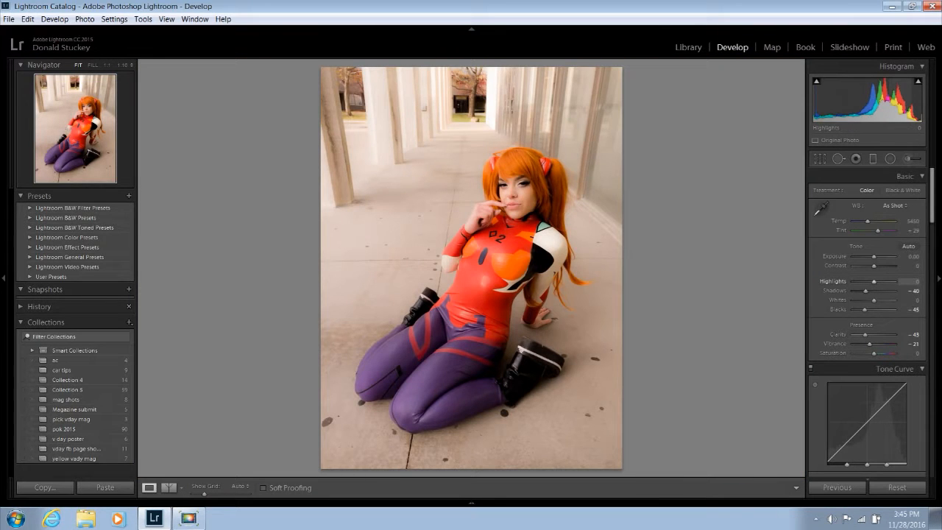
Set Highlights to −29 and Exposure to +0.48 for the kneeling photo and preview its face in black and white at 1:1
drag(876, 282, 868, 282)
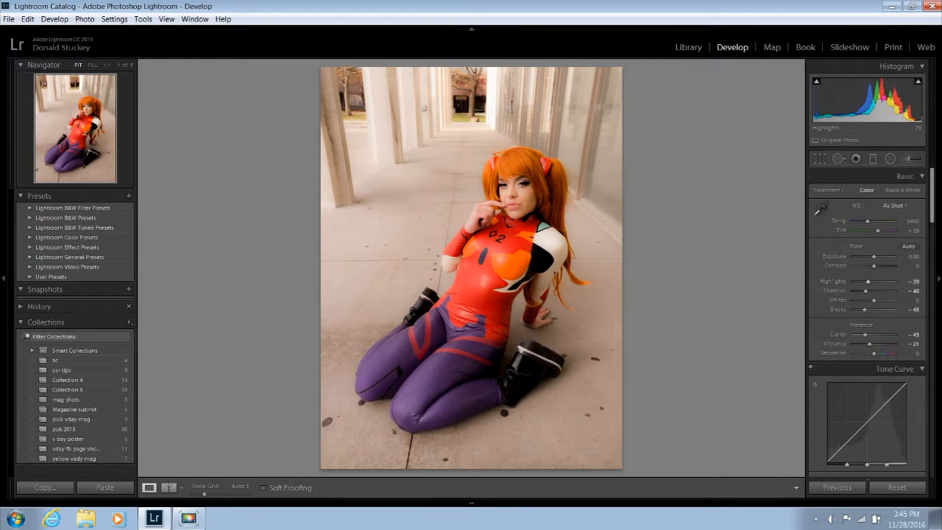
drag(873, 257, 876, 257)
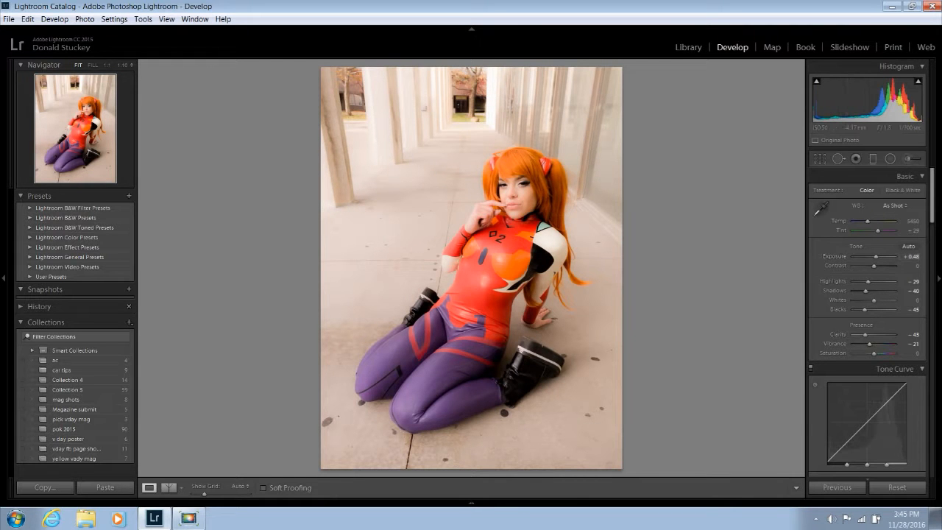
key(v)
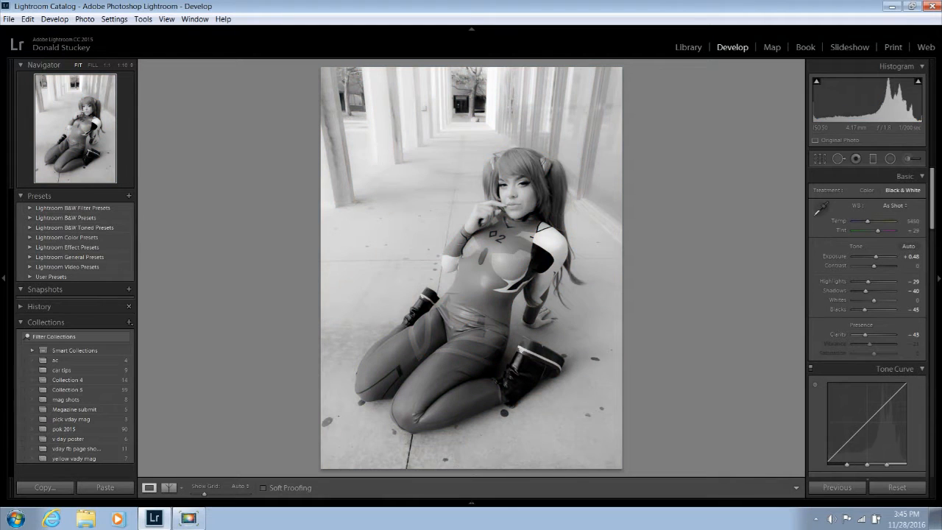
key(z)
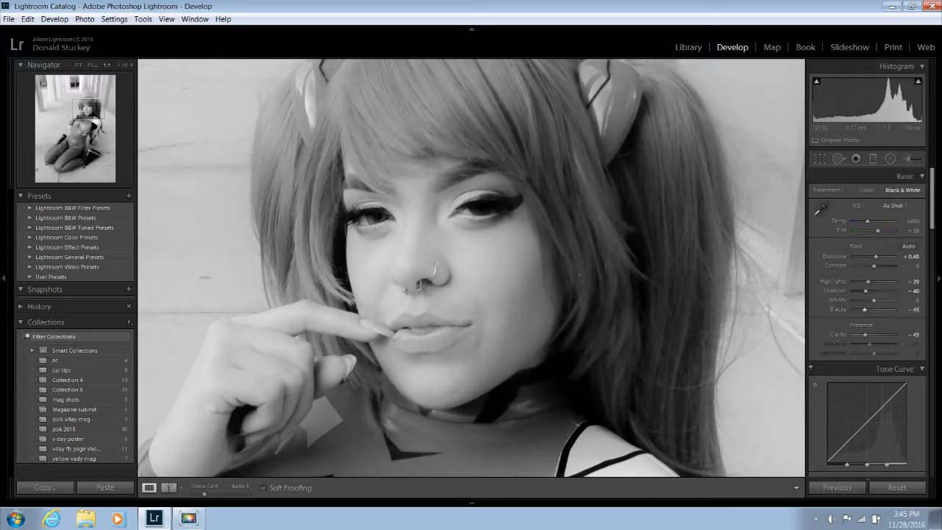
drag(501, 258, 523, 315)
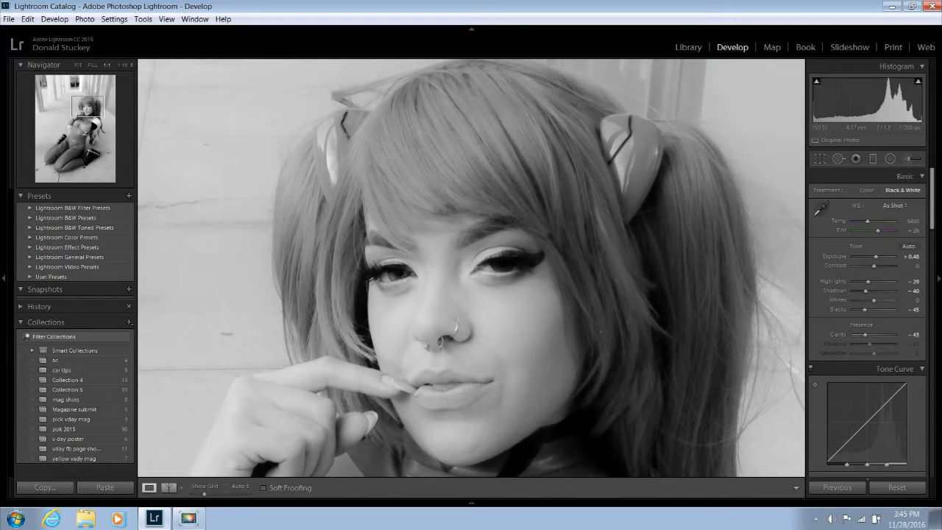
Set Highlights to −33, recheck the black-and-white face at 1:1 and restore the color treatment
mouse_move(867, 282)
mouse_down()
mouse_move(879, 282)
mouse_move(867, 282)
mouse_up()
click(581, 287)
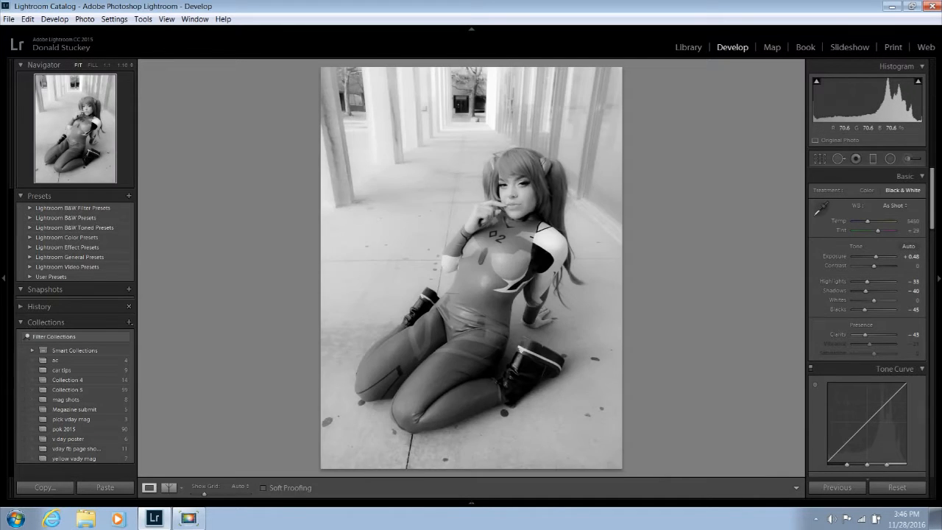
click(512, 188)
drag(512, 189, 502, 229)
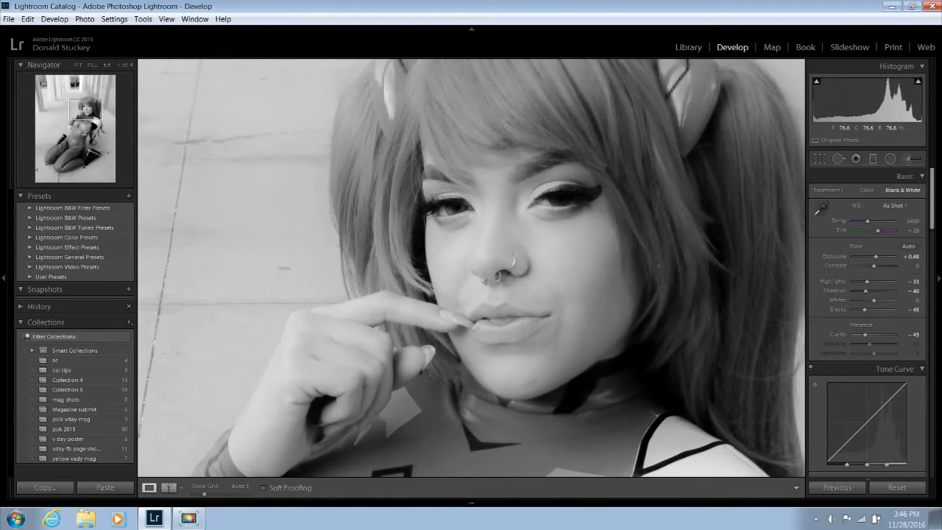
click(502, 228)
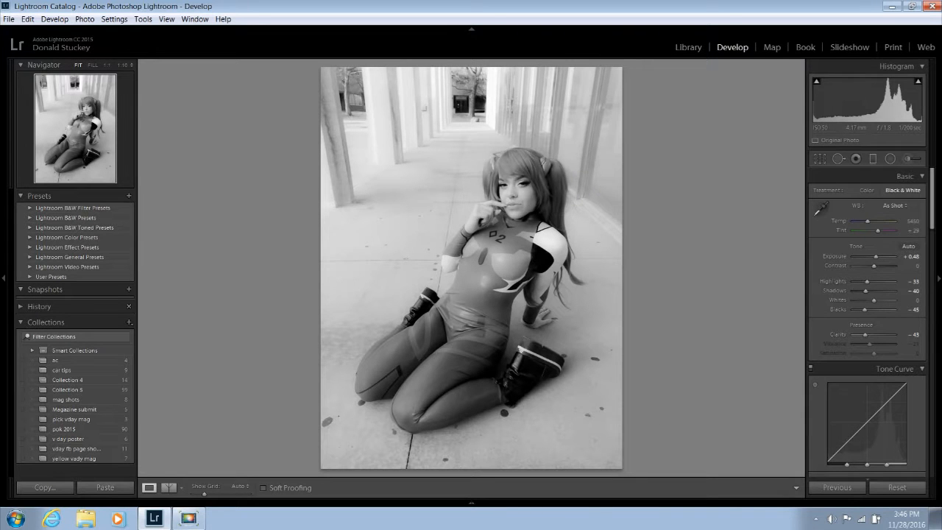
click(867, 191)
Compare white balance temperatures of 4976 and 5810 on the kneeling model's face at 1:1, keeping 5810
click(511, 186)
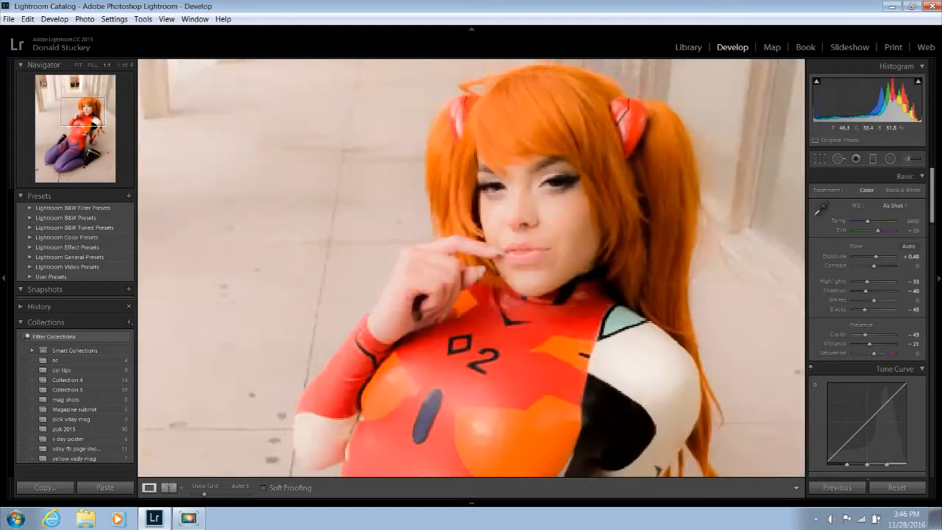
drag(511, 186, 489, 212)
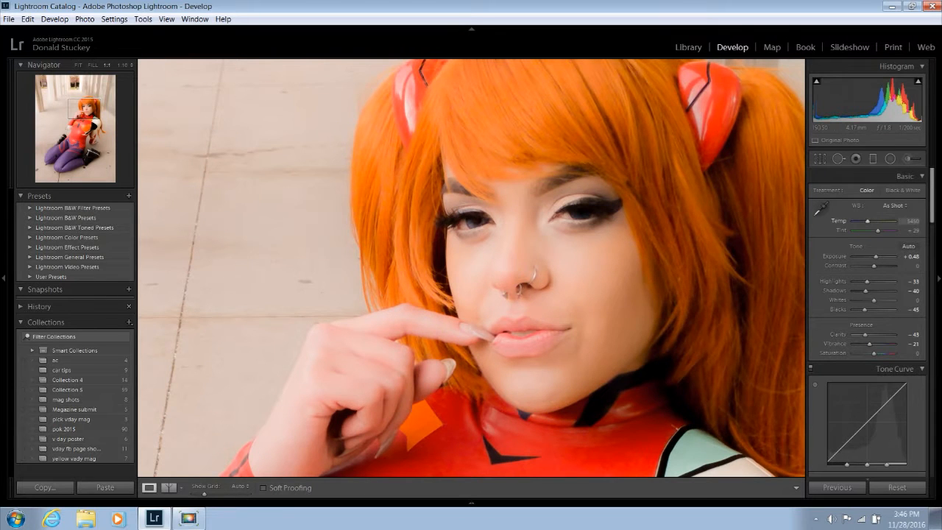
drag(868, 222, 867, 221)
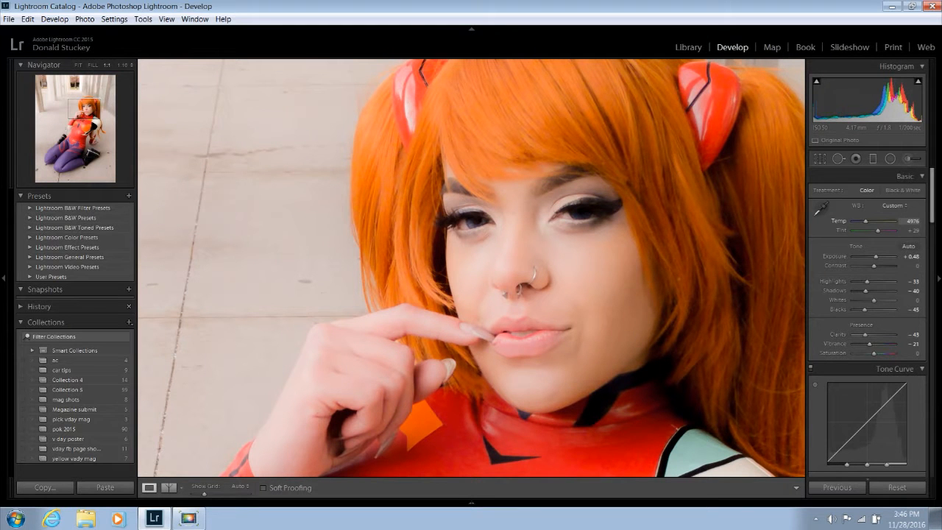
drag(866, 221, 869, 221)
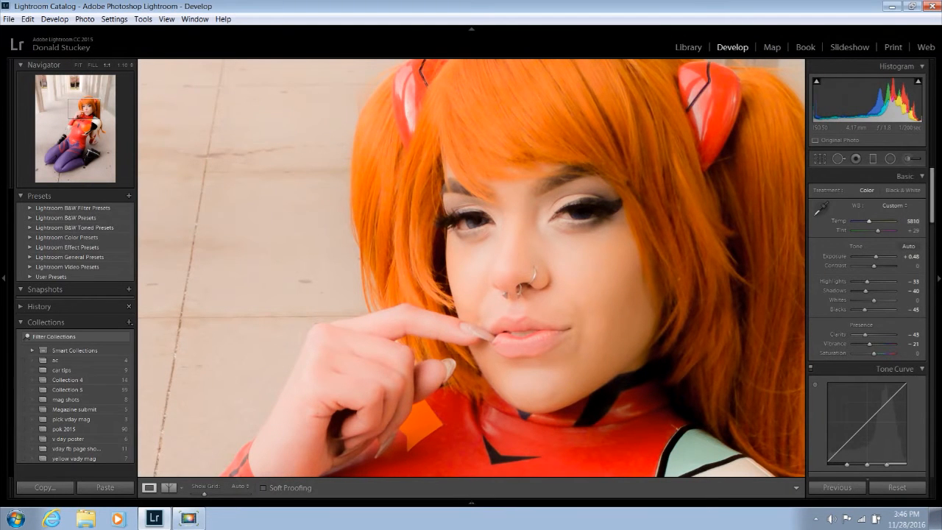
click(705, 254)
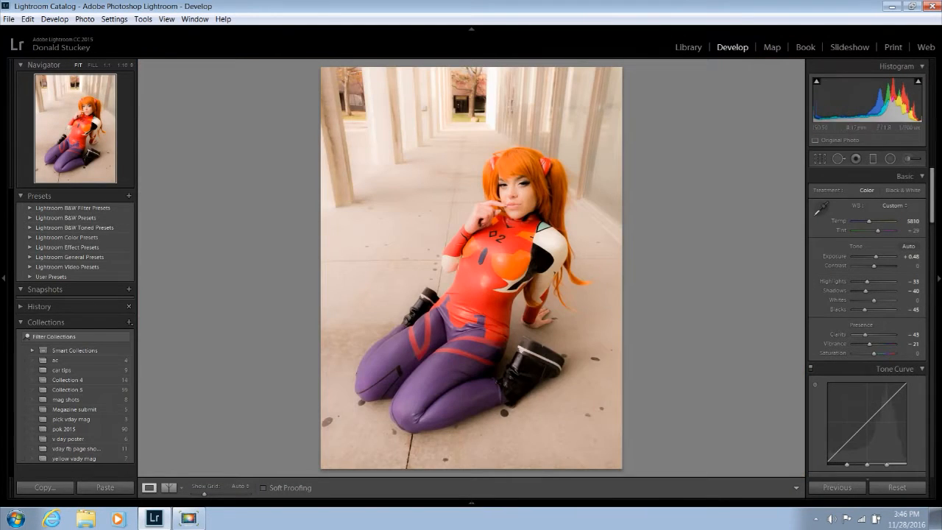
Set Exposure to +0.36 and Highlights to −71 for the kneeling photo and check the face at 1:1
drag(876, 257, 873, 257)
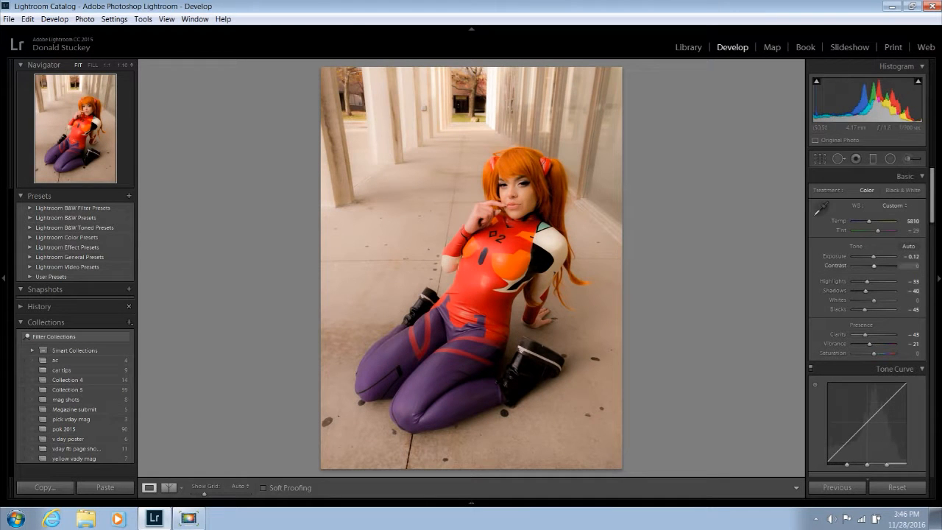
drag(873, 257, 858, 281)
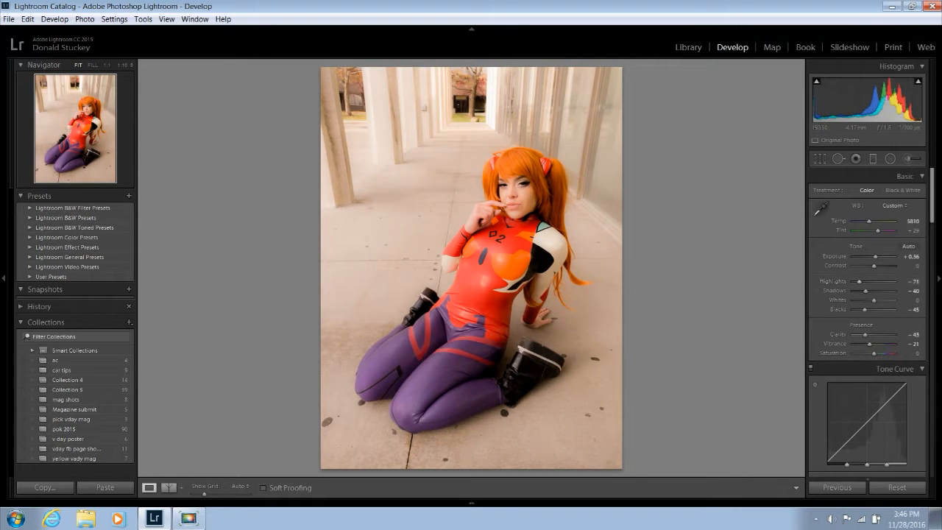
click(559, 201)
drag(558, 201, 663, 315)
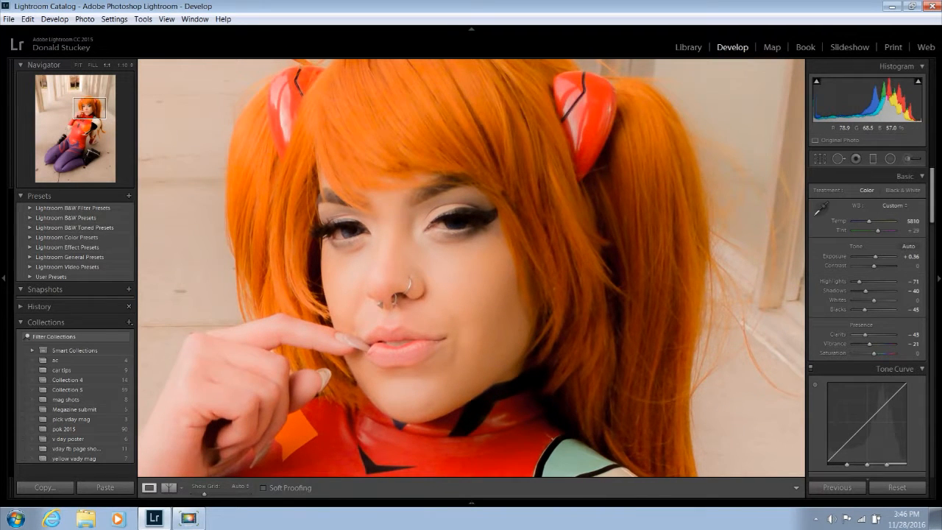
Compare the kneeling photo's before and after versions side by side, examining the face at 1:1
click(663, 316)
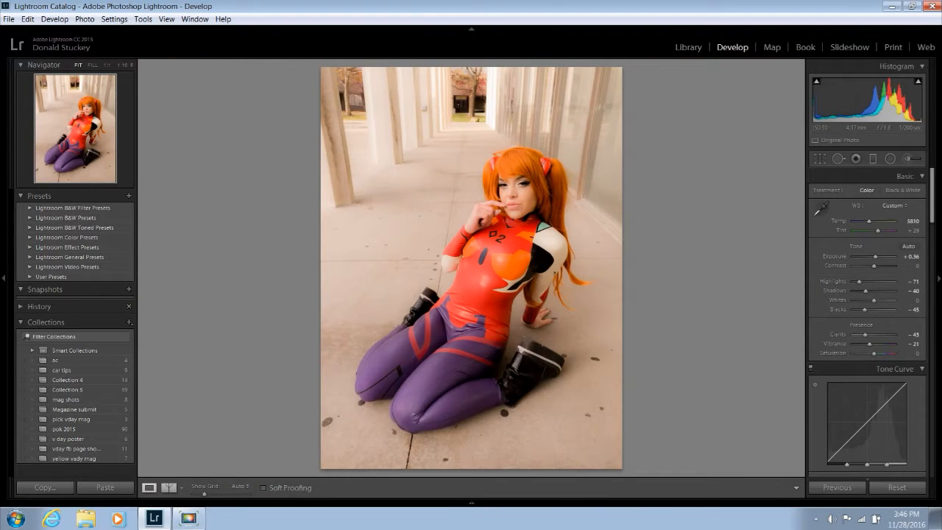
click(168, 488)
click(169, 487)
click(168, 488)
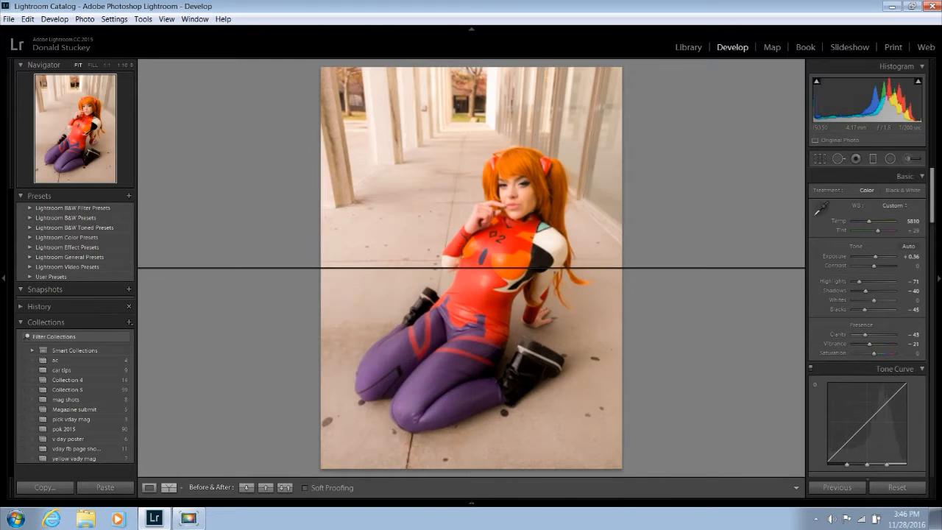
click(168, 488)
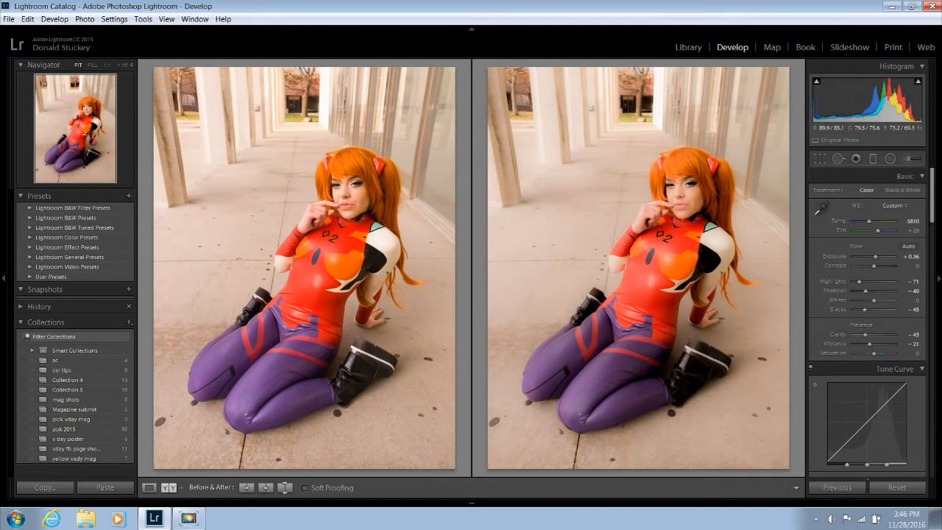
click(340, 196)
drag(340, 196, 276, 260)
drag(639, 250, 639, 273)
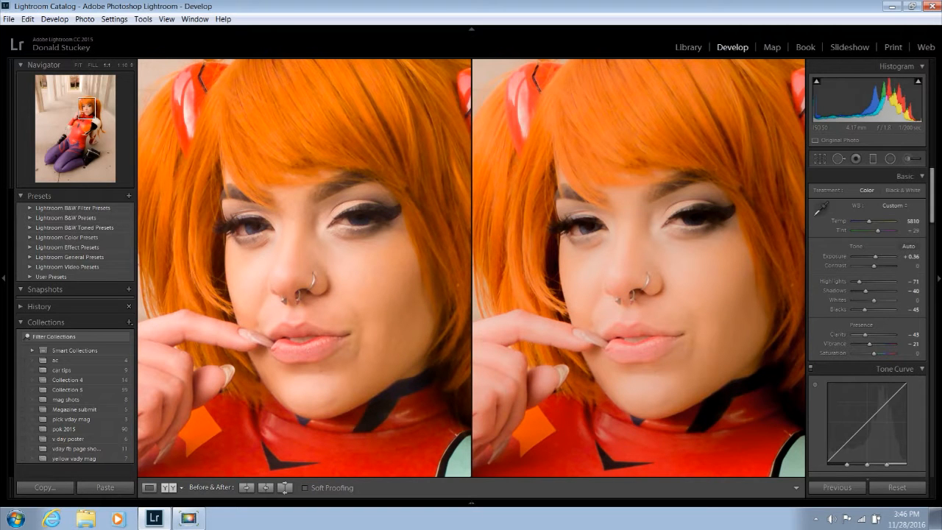
Return to the single-photo view and check the edited kneeling photo at full-frame and 1:1 zoom
click(168, 487)
click(168, 487)
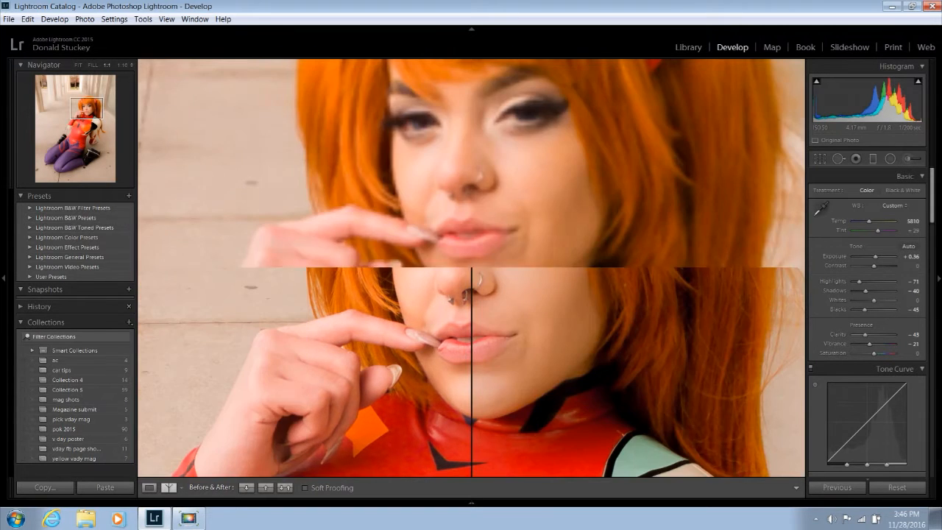
click(168, 487)
click(149, 487)
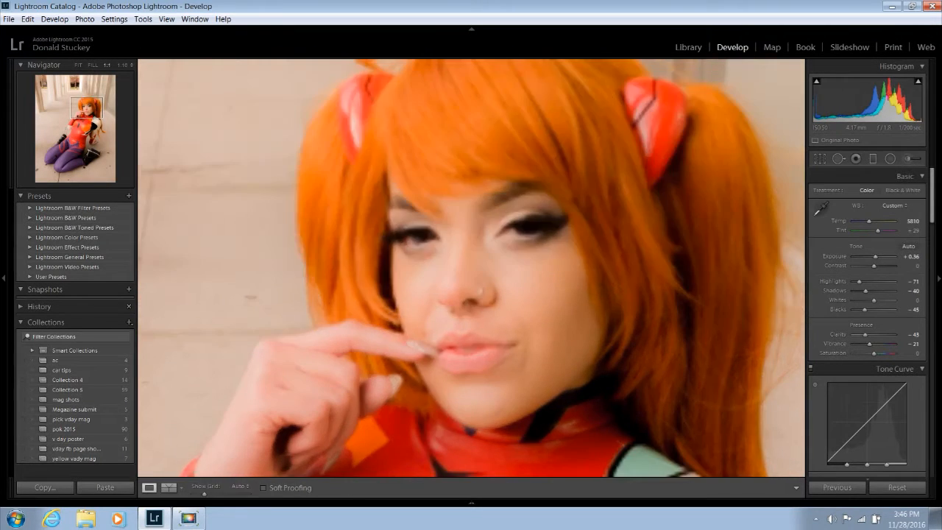
key(z)
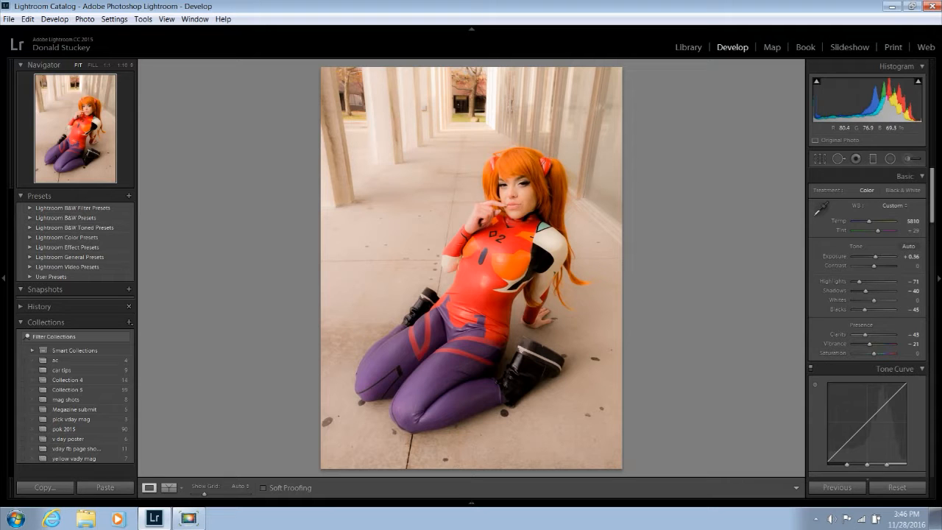
key(z)
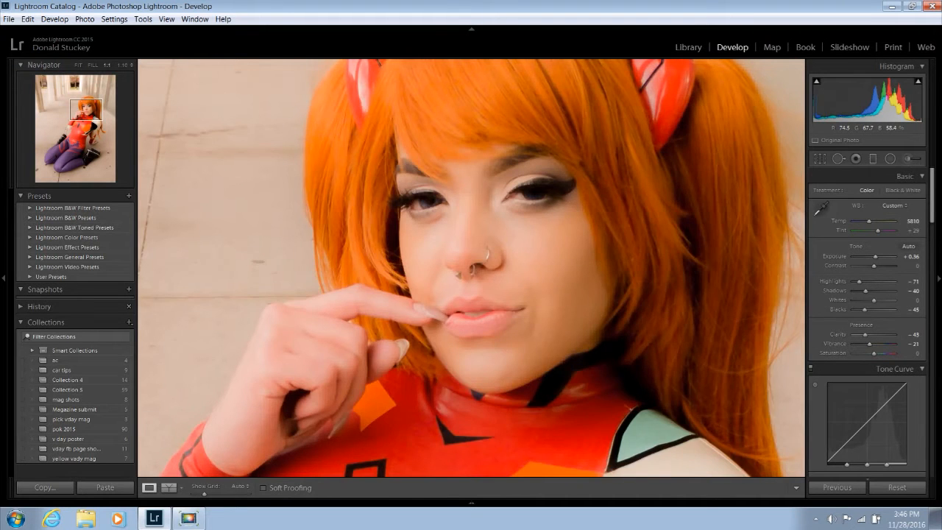
key(z)
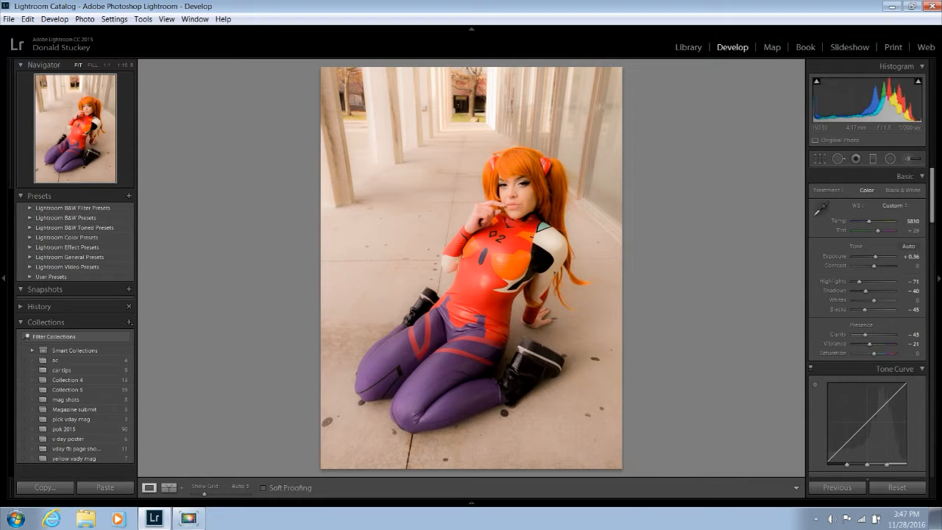
Rate the kneeling photo and the seated photo with the outstretched leg five stars in the Library, and return to Develop
click(471, 503)
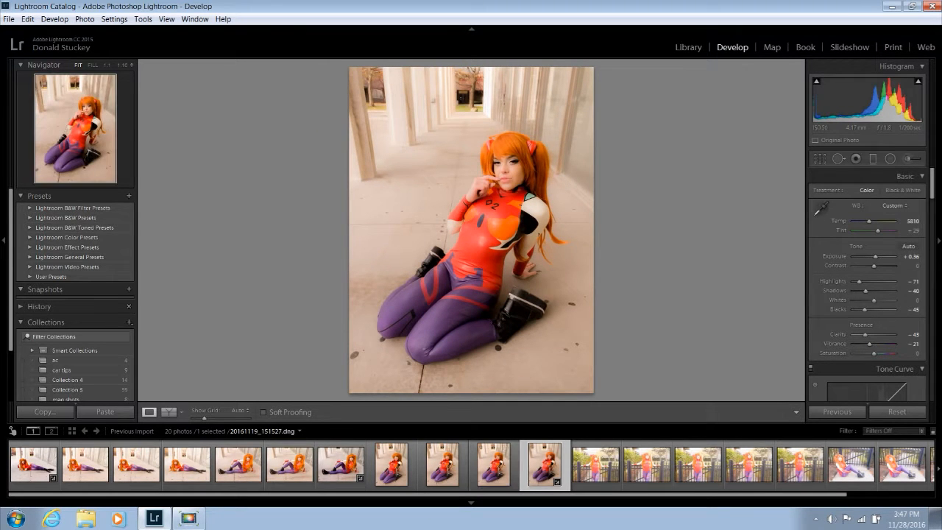
click(689, 47)
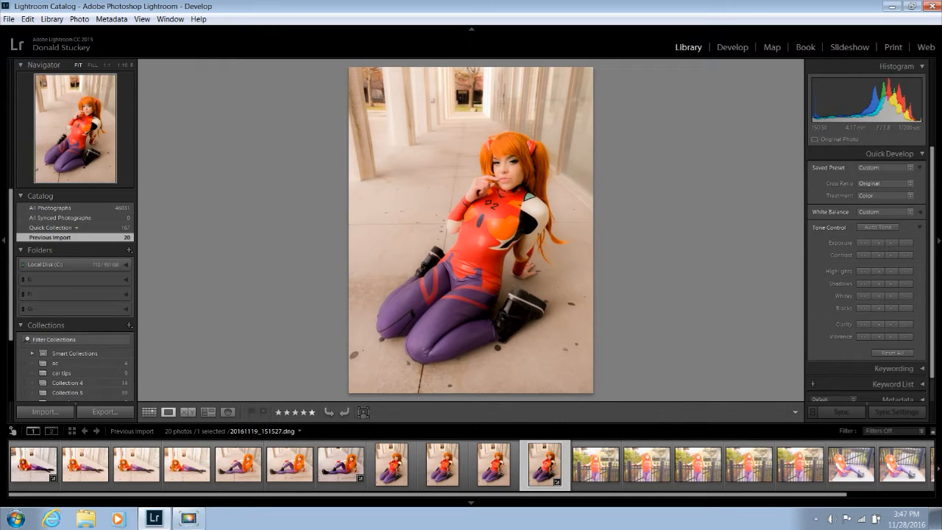
click(341, 465)
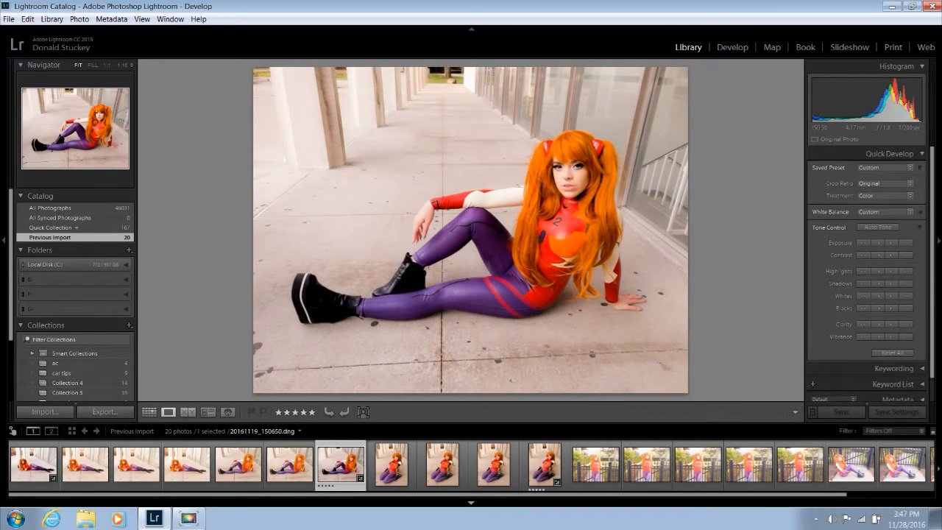
click(471, 503)
mouse_move(486, 487)
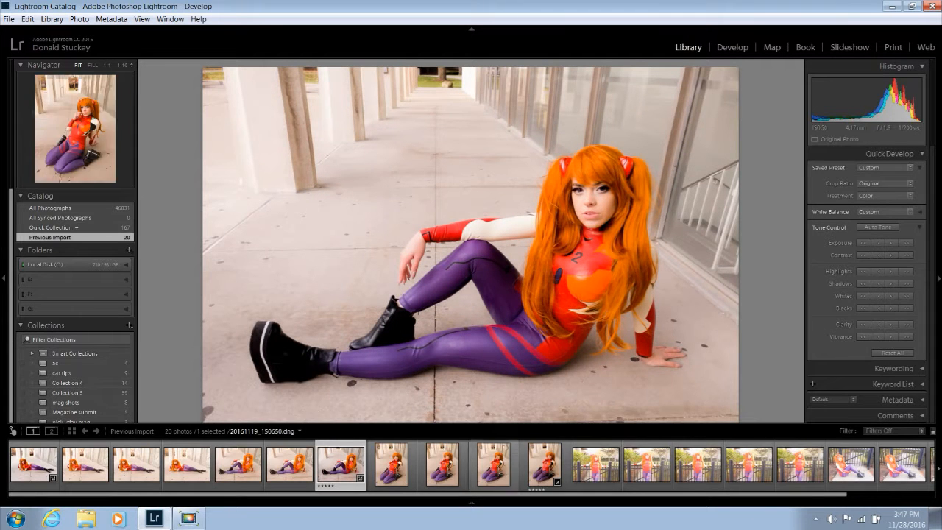
click(733, 46)
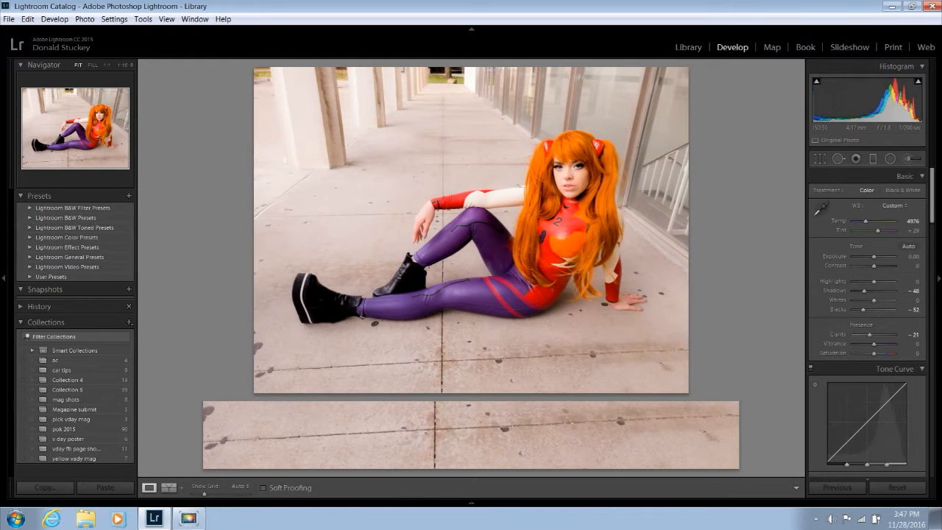
Open the last of the photos showing the model standing at the black gate from the filmstrip
mouse_move(471, 504)
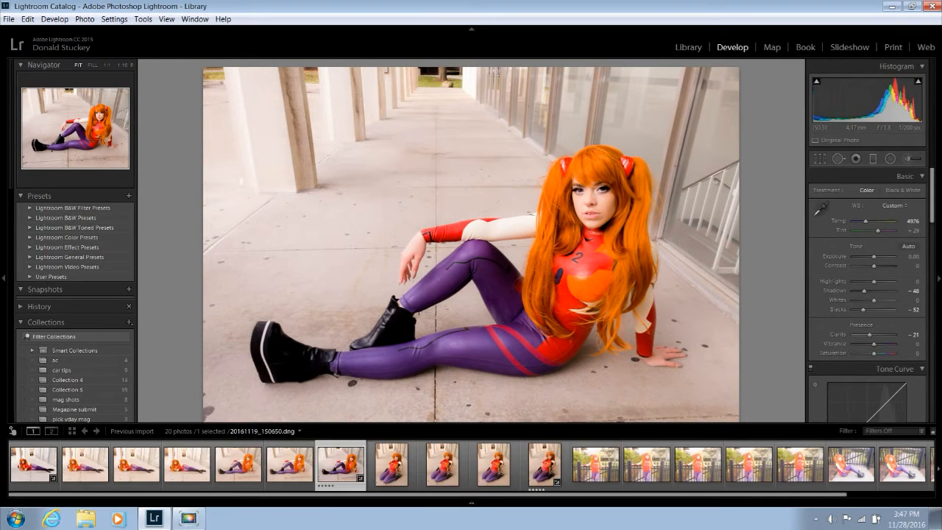
drag(448, 495, 534, 495)
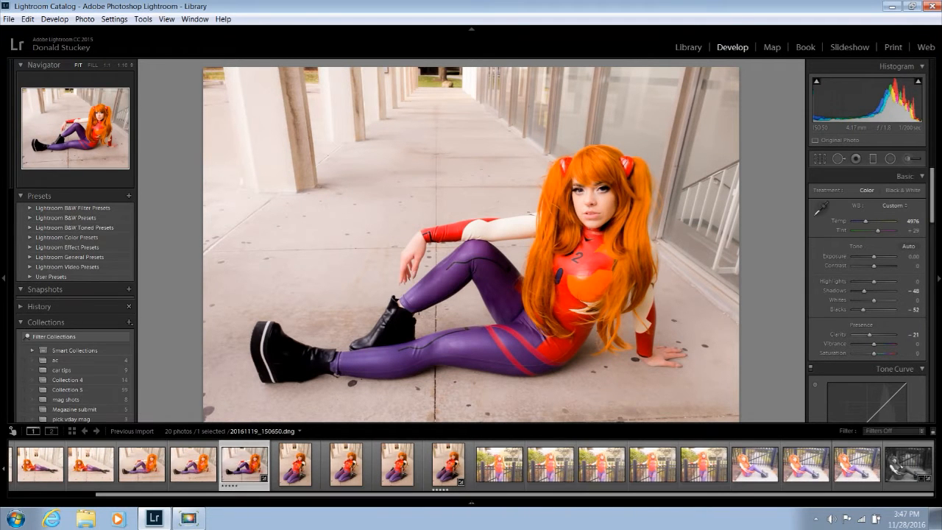
mouse_move(501, 502)
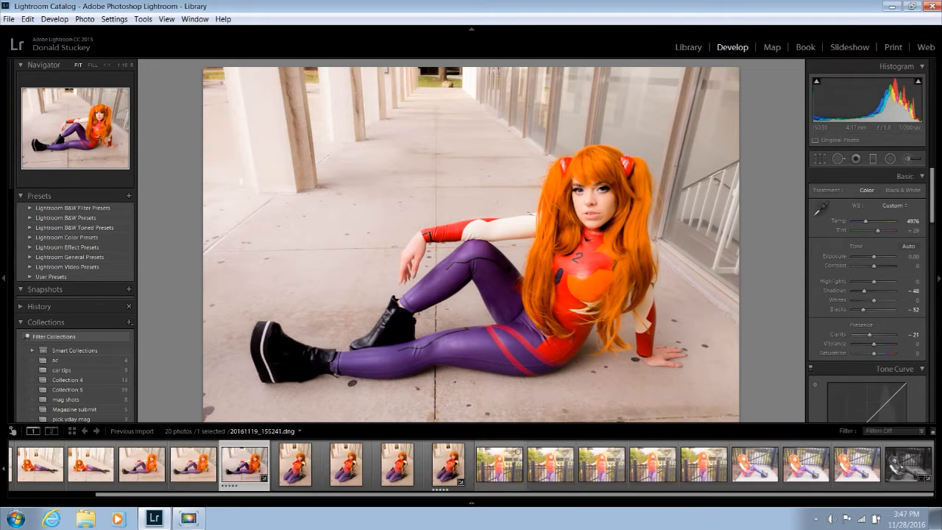
click(704, 465)
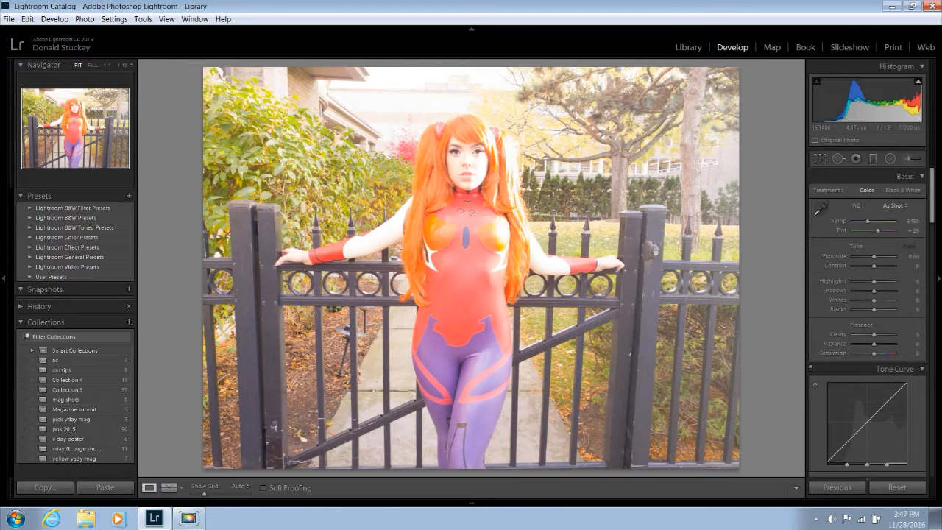
Check the standing model's face at 1:1, and set Shadows to −60 and Blacks to −55
click(477, 147)
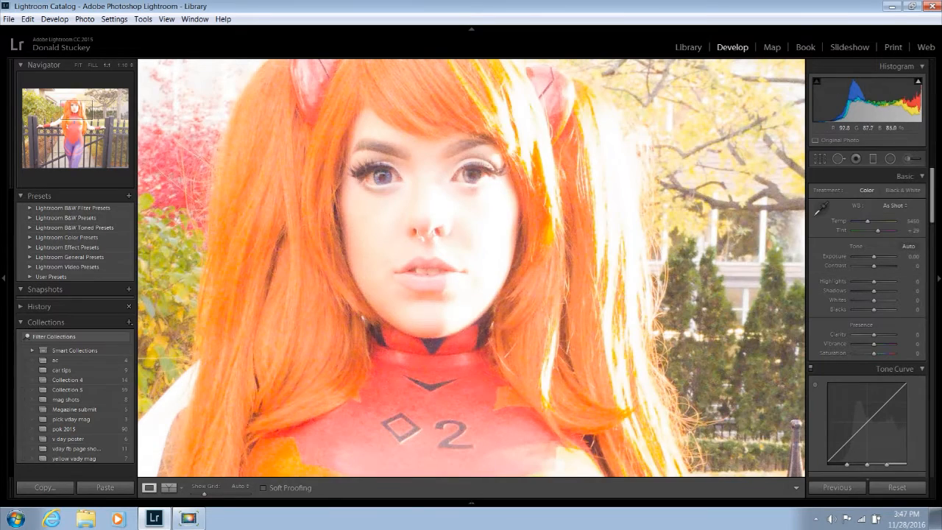
drag(455, 167, 493, 276)
click(493, 276)
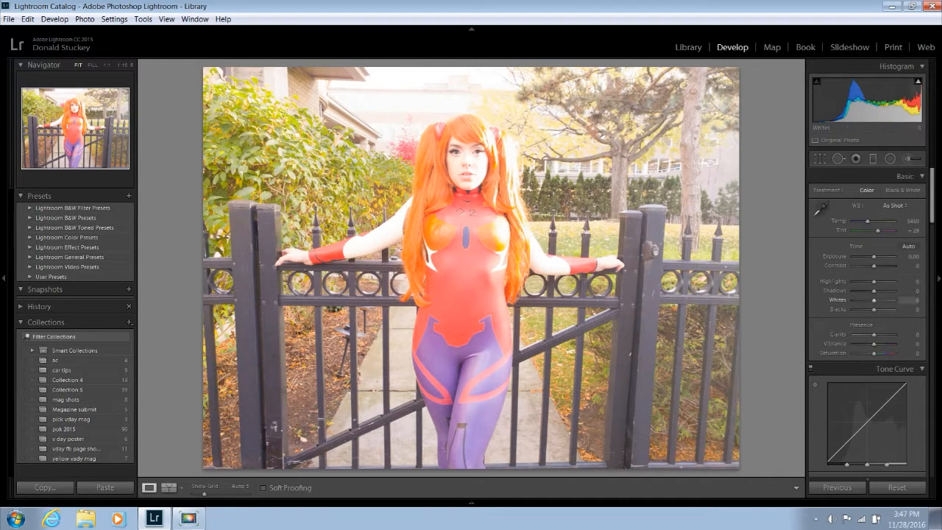
drag(874, 292, 862, 309)
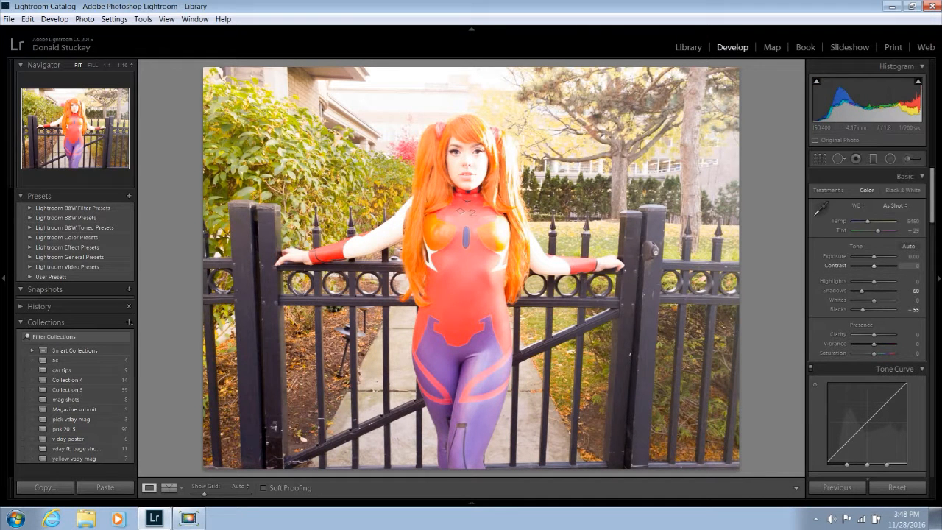
Set noise reduction to Luminance 89, Detail 86, Contrast 98, Color 61, Detail 60, Smoothness 73, and enable chromatic aberration removal and profile corrections
scroll(839, 265, down, 10)
scroll(867, 309, down, 5)
scroll(867, 309, up, 2)
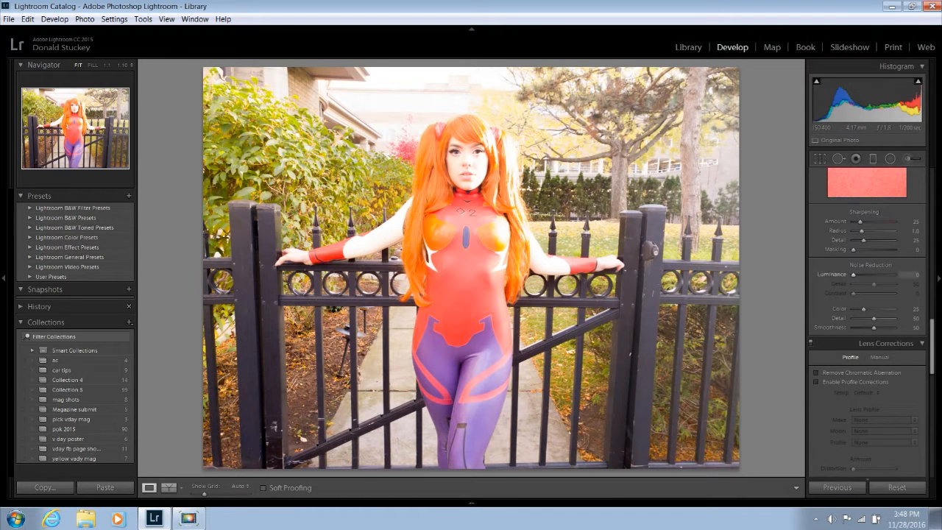
drag(854, 275, 868, 275)
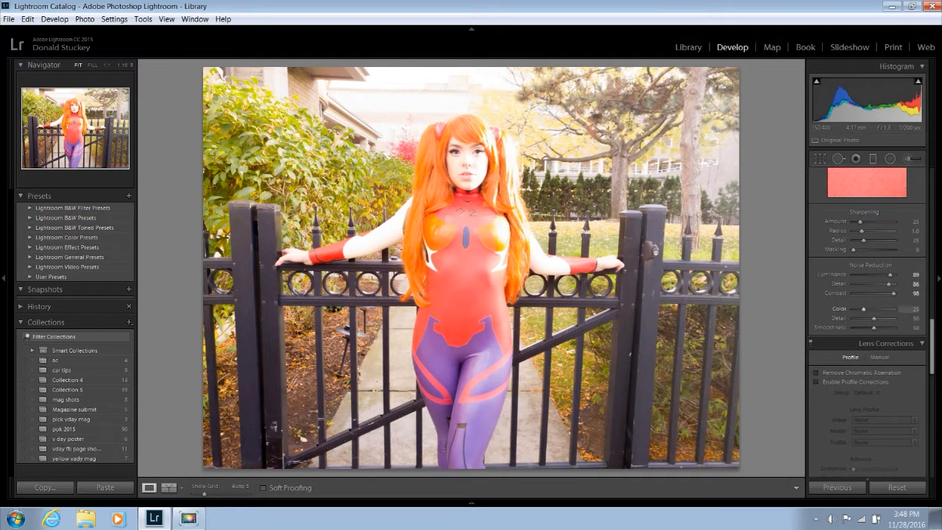
drag(865, 310, 878, 319)
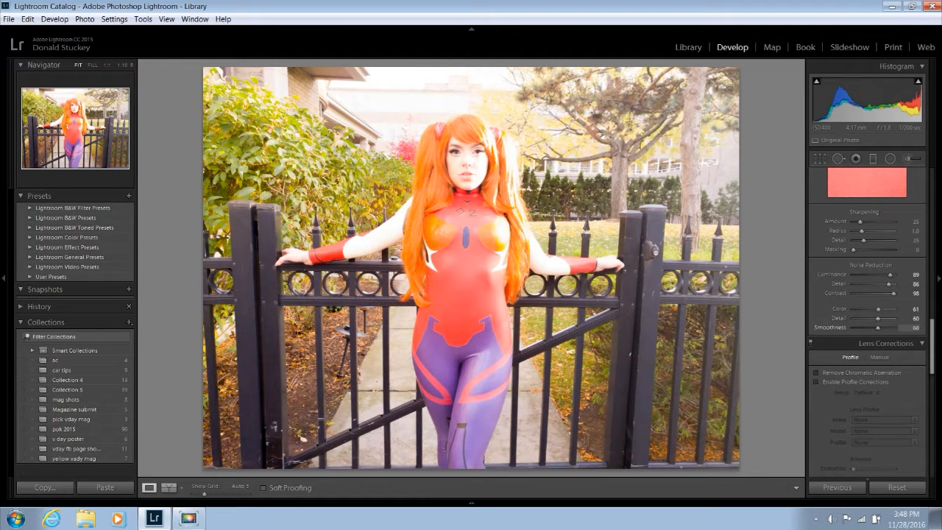
click(815, 382)
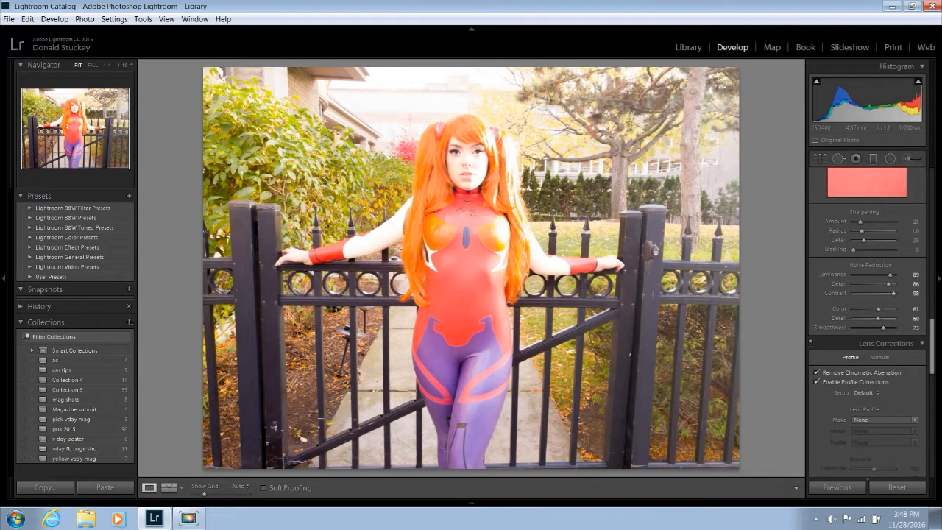
Set Exposure to −1.19 for the gate photo, checking the face at 1:1 before and after the change
scroll(867, 295, up, 10)
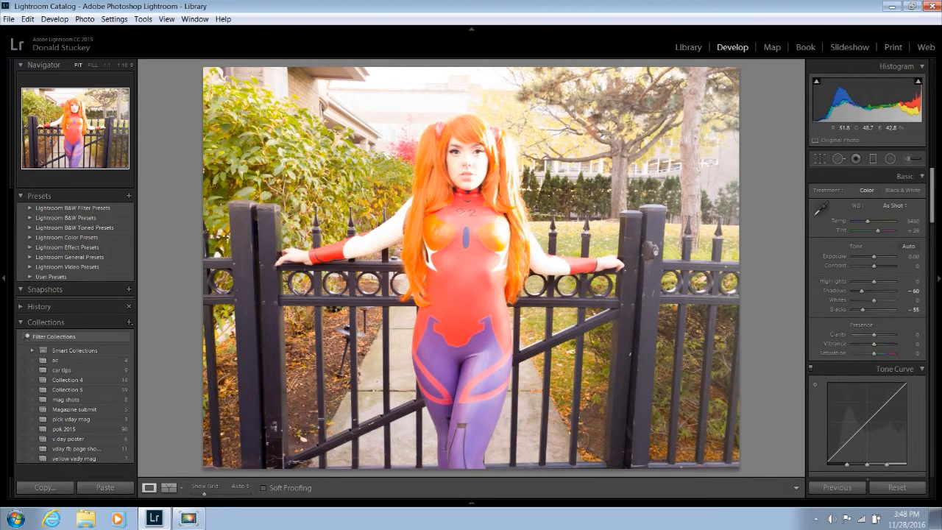
click(465, 148)
drag(467, 214, 463, 256)
key(z)
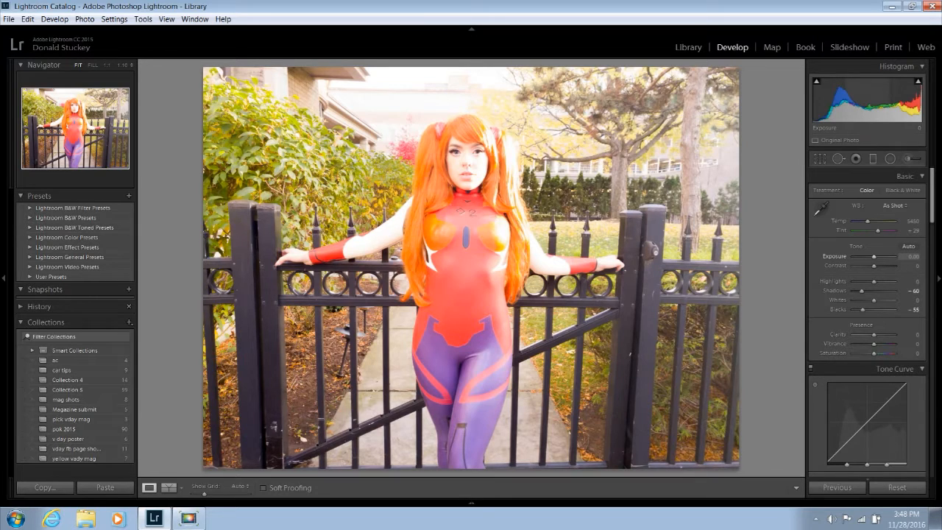
drag(874, 257, 870, 257)
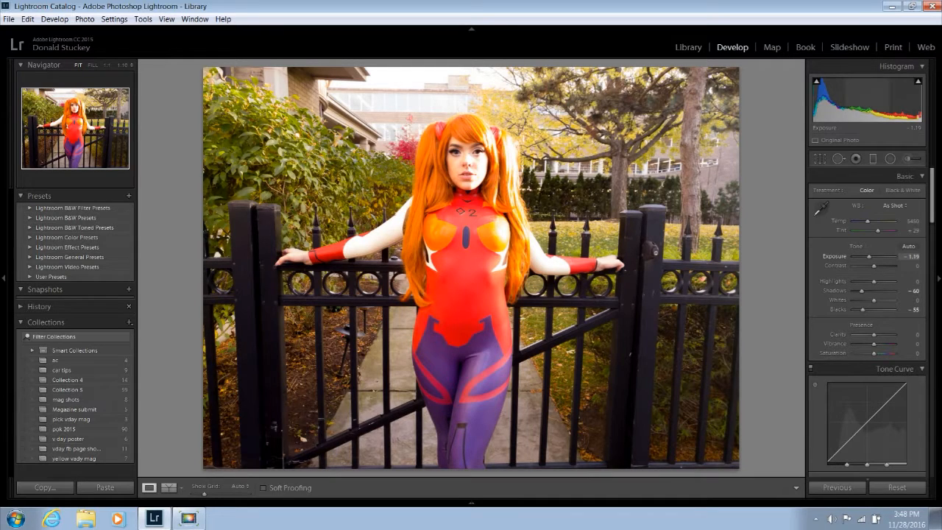
click(462, 145)
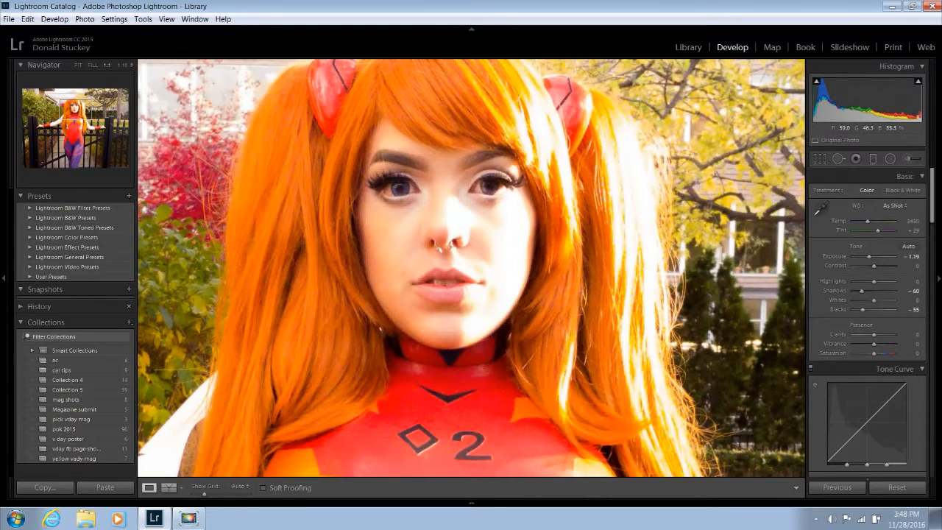
click(462, 145)
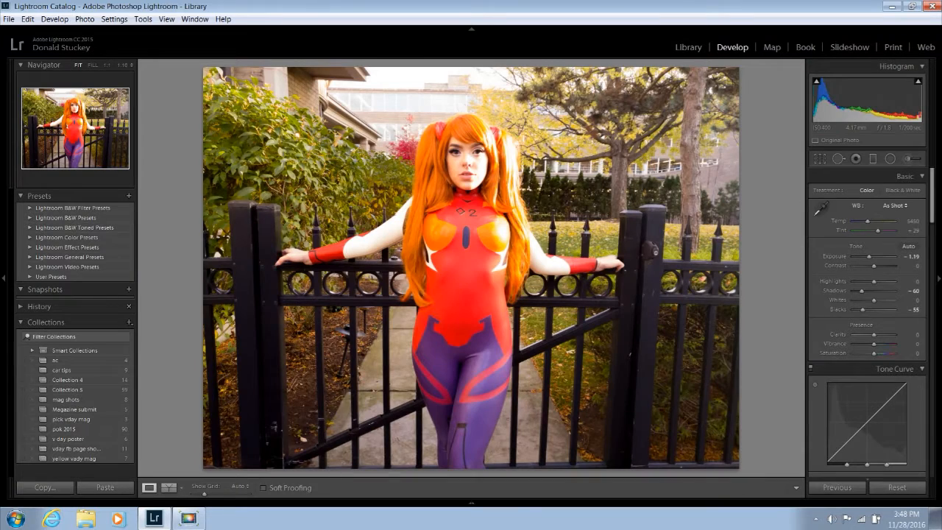
Convert the gate photo to black and white and preview the face at 1:1
click(903, 190)
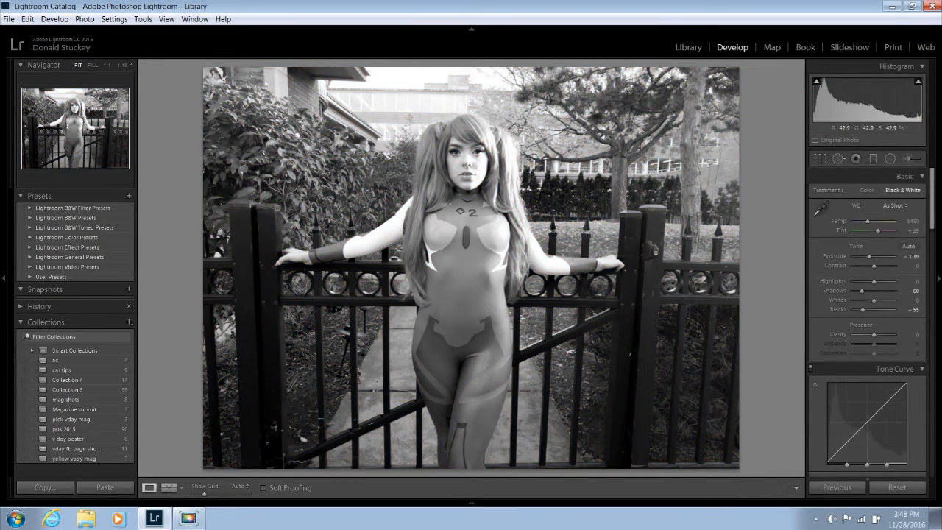
click(462, 145)
click(462, 144)
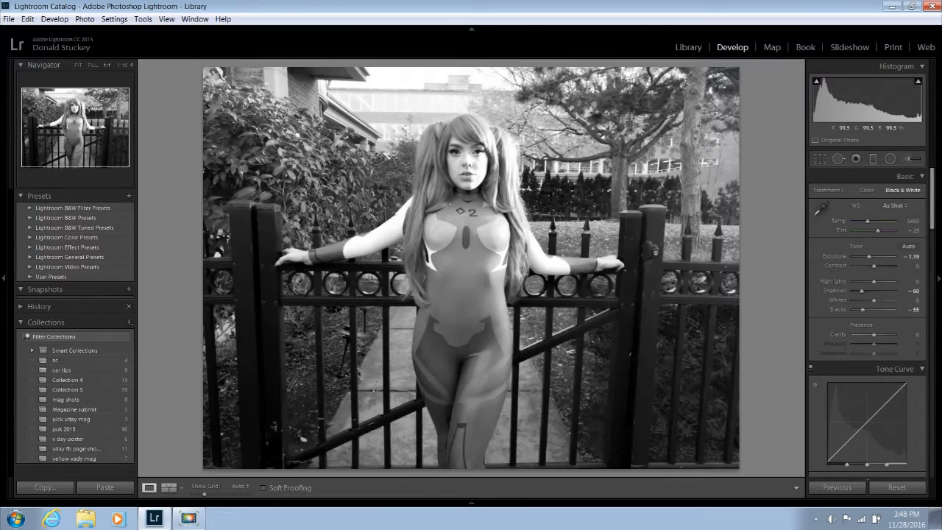
With the black-and-white face at 1:1, set Highlights to +26, Shadows to −100, Whites to −38 and Blacks to −100
click(471, 149)
drag(471, 149, 502, 212)
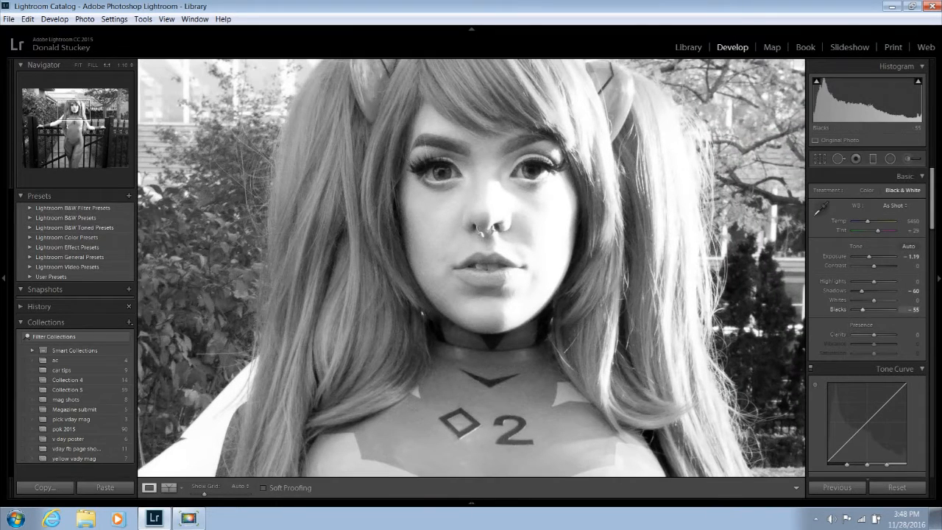
drag(863, 310, 858, 310)
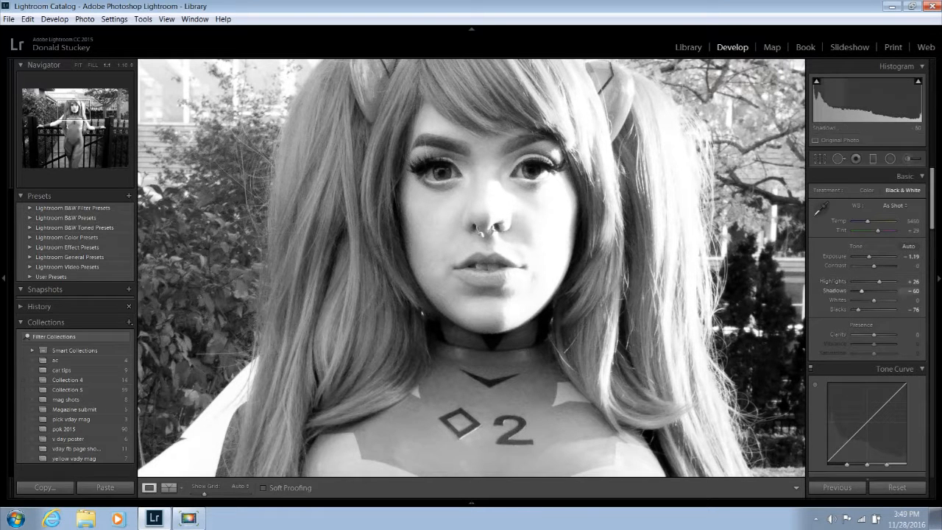
mouse_move(859, 292)
mouse_down()
mouse_move(853, 309)
mouse_move(866, 300)
mouse_up()
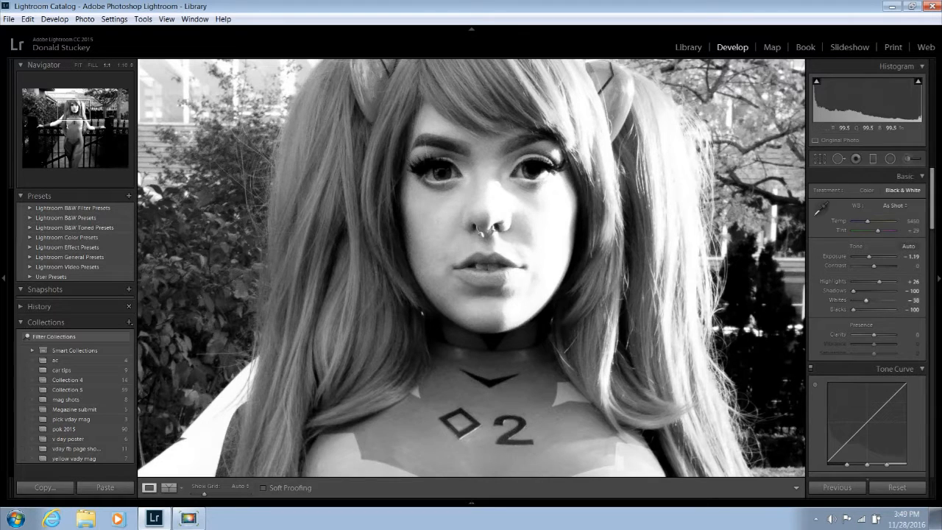
Set Blacks to −76 and Whites to −14 on the black-and-white gate photo, checking the face at 1:1
key(z)
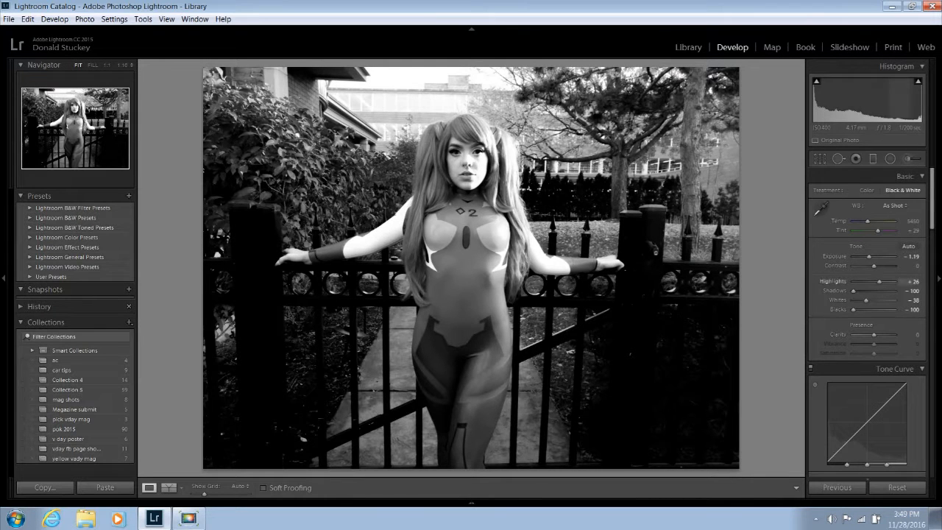
drag(853, 309, 858, 309)
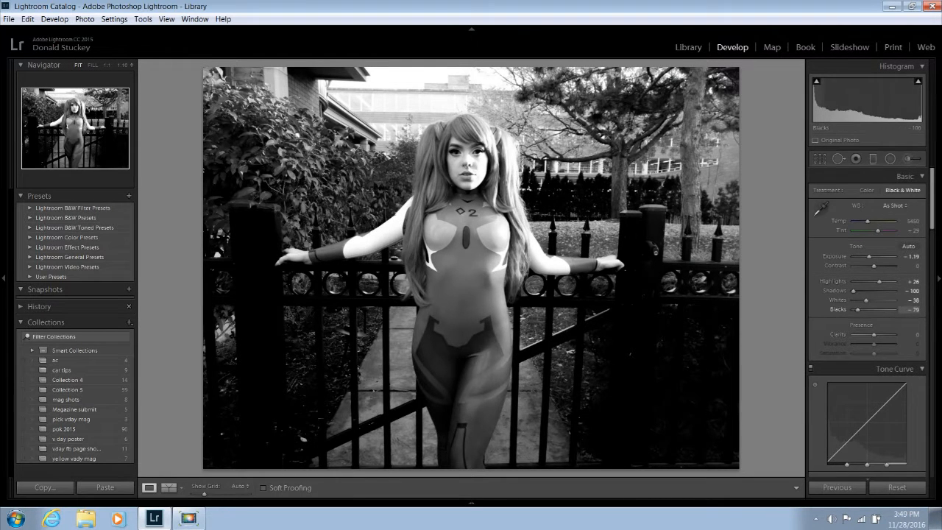
drag(867, 300, 873, 300)
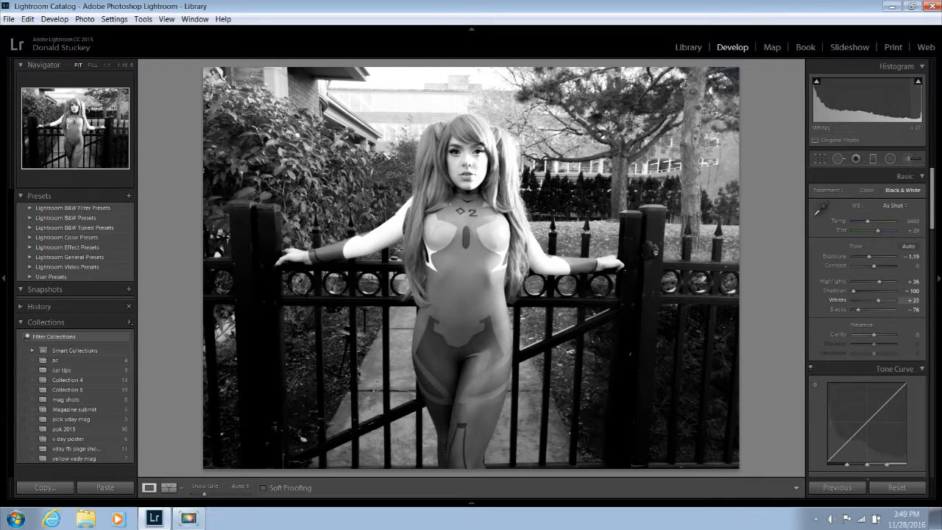
drag(878, 301, 871, 300)
click(477, 155)
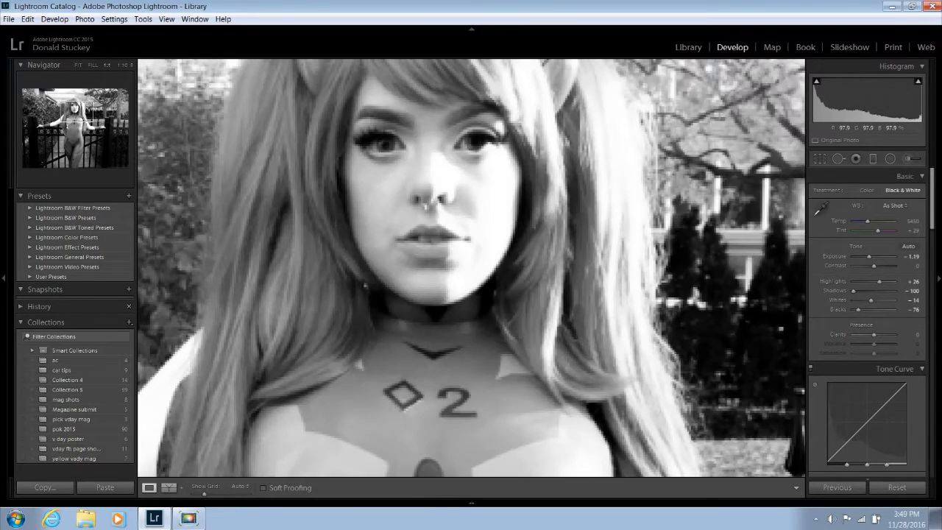
drag(476, 171, 491, 228)
click(491, 229)
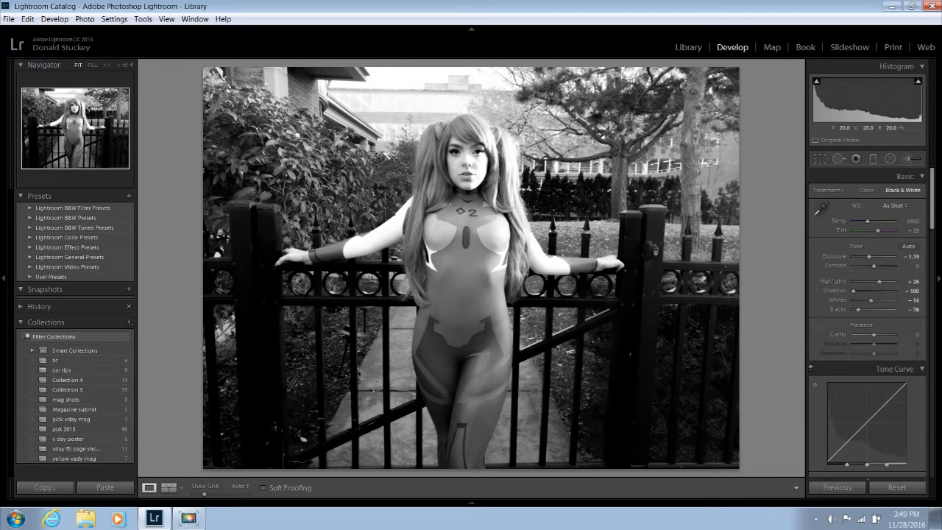
Compare the gate photo before and after side by side with the face at 1:1, and return to the single view
click(168, 488)
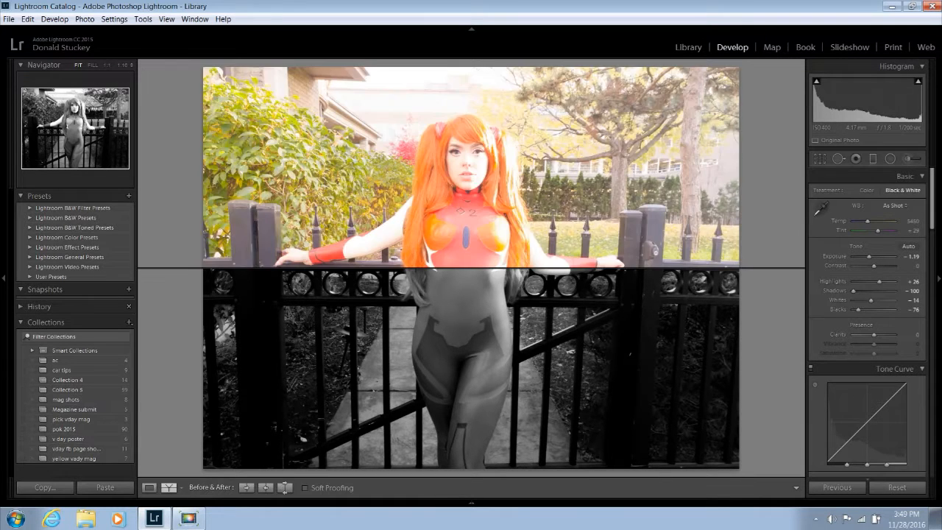
click(168, 488)
click(304, 209)
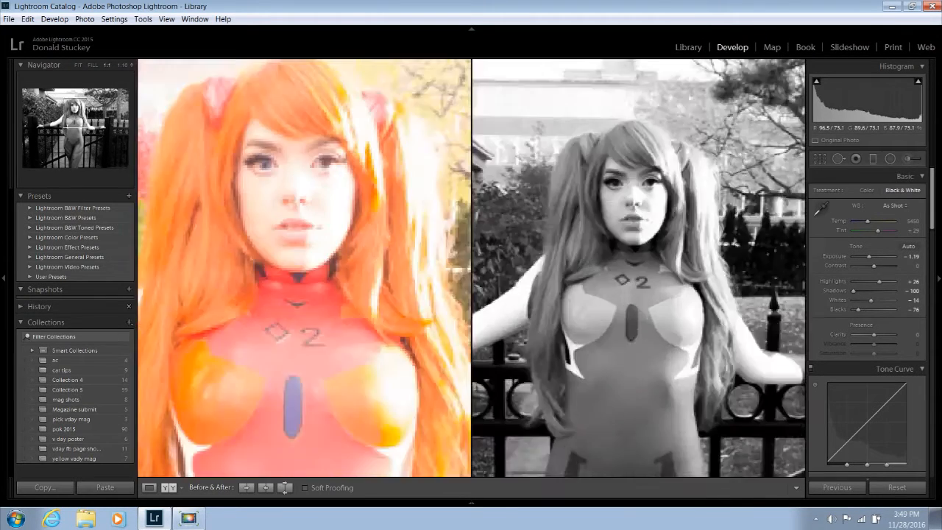
drag(304, 209, 291, 354)
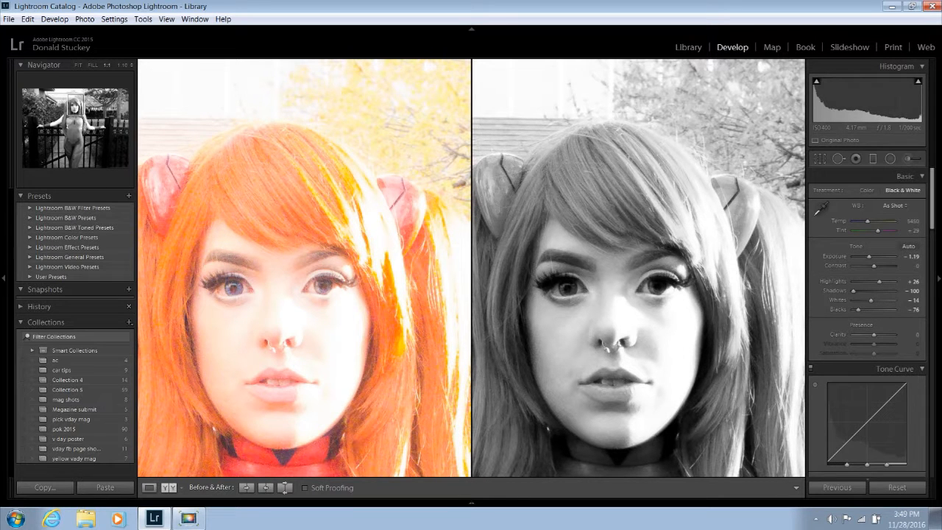
click(149, 487)
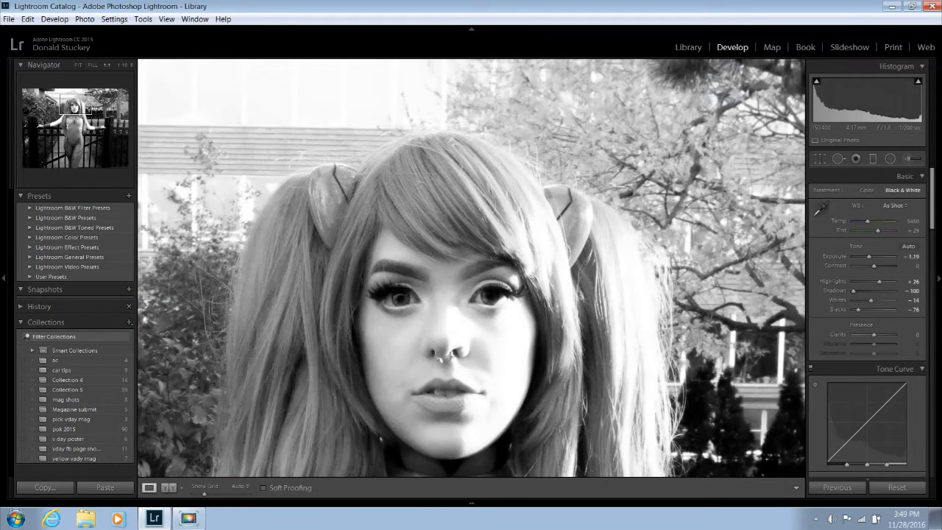
Set Highlights to +10 and Clarity to −14 on the gate photo, inspecting the face at 1:1
click(355, 331)
click(480, 180)
drag(480, 180, 530, 333)
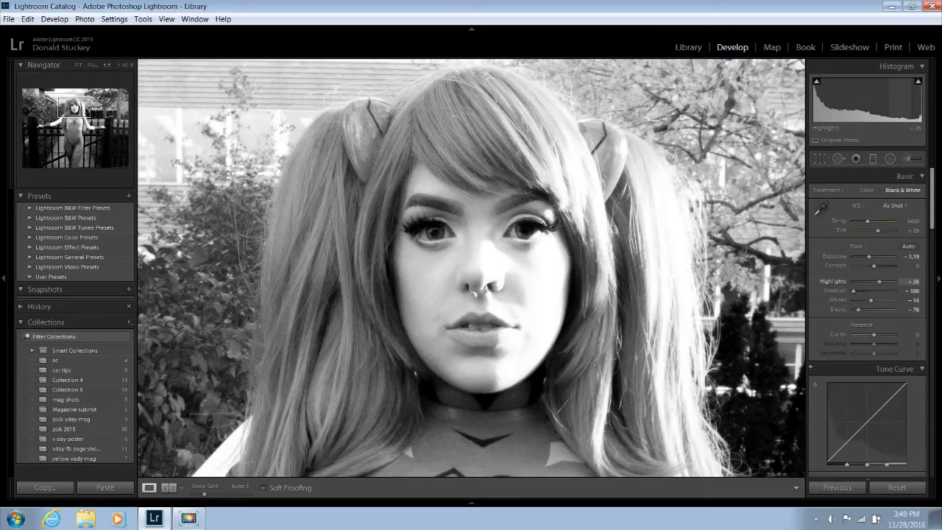
drag(874, 282, 877, 282)
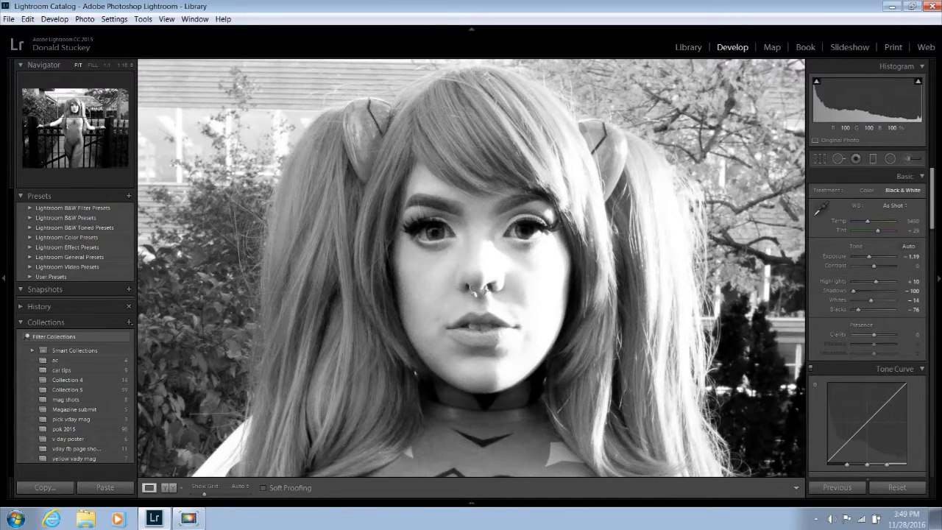
key(z)
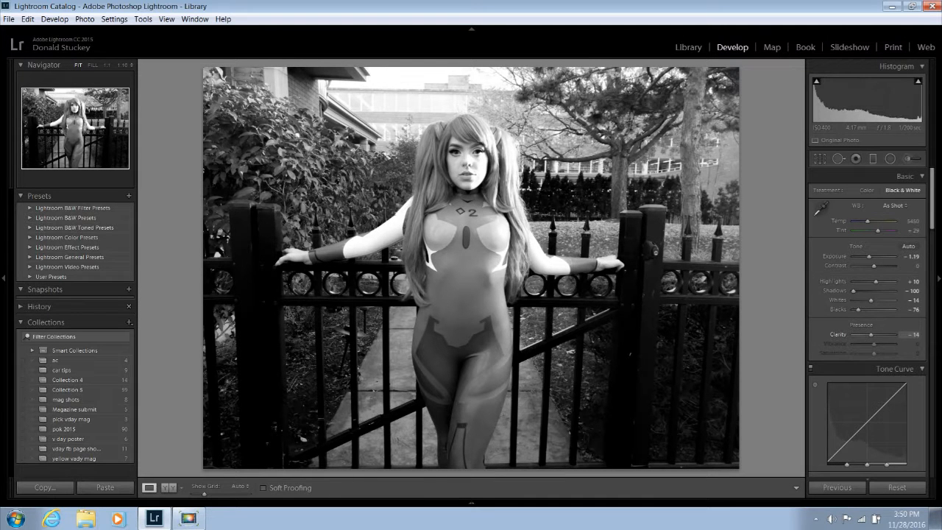
drag(508, 191, 537, 284)
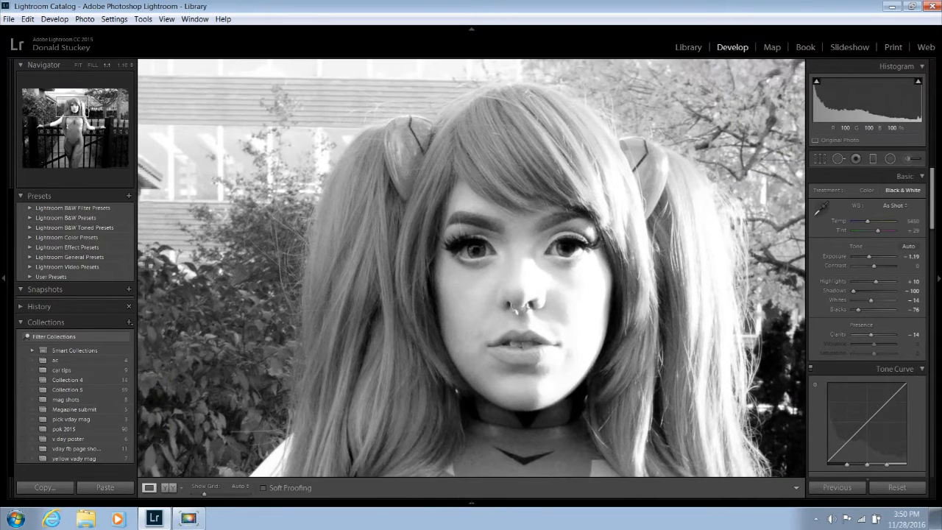
click(536, 284)
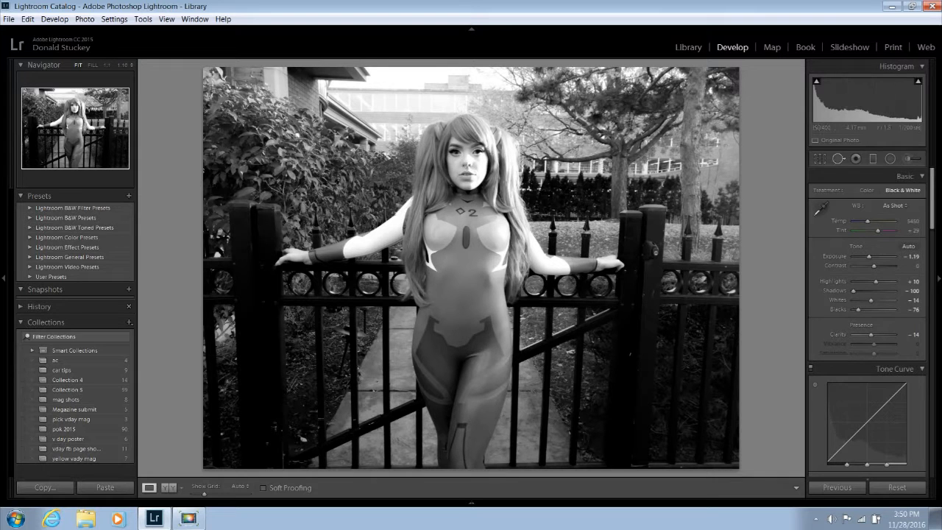
Straighten the gate photo with a crop angle of −1.39, keeping the original aspect ratio
click(819, 159)
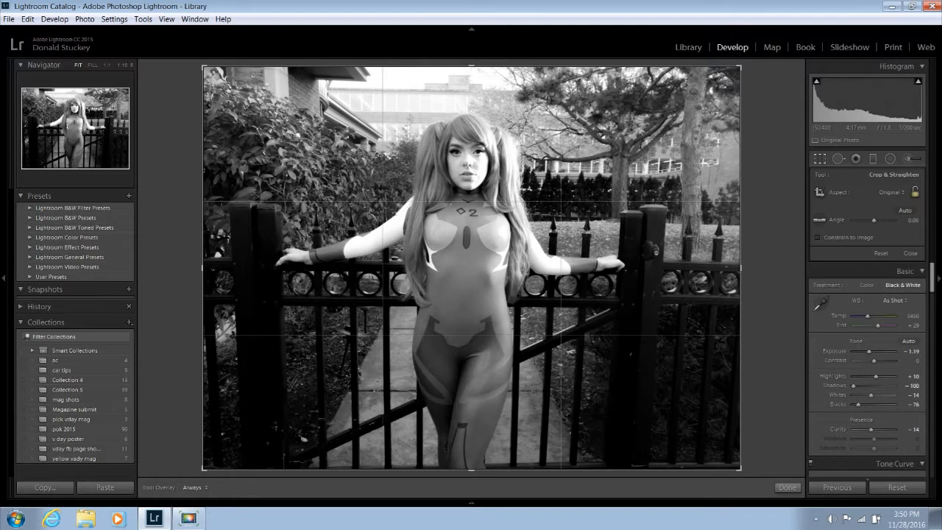
drag(874, 220, 873, 220)
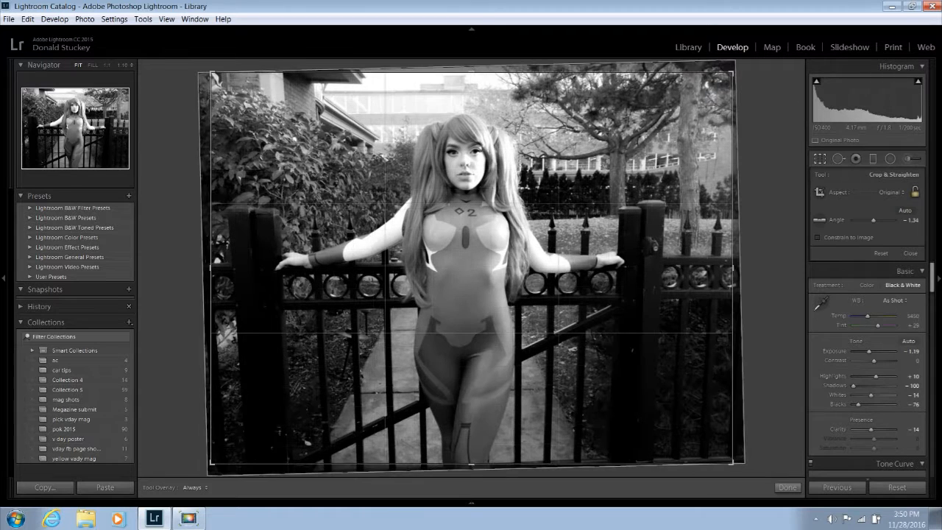
drag(873, 220, 873, 220)
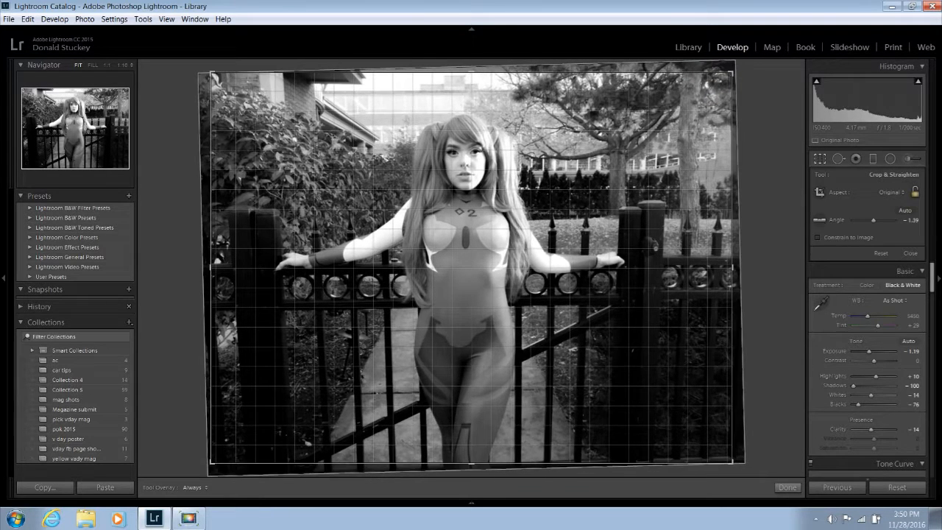
key(Return)
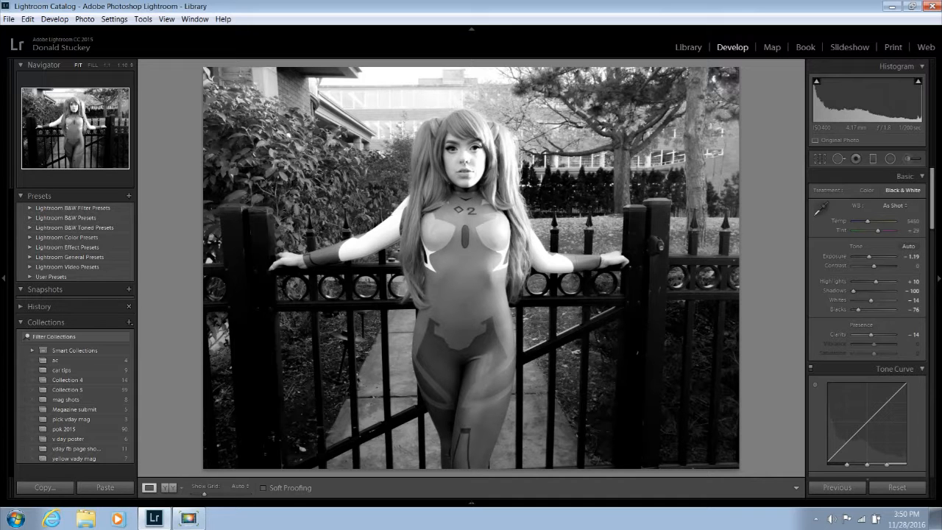
Compare the straightened gate photo with its original side by side, and inspect the black-and-white face at 1:1
click(169, 488)
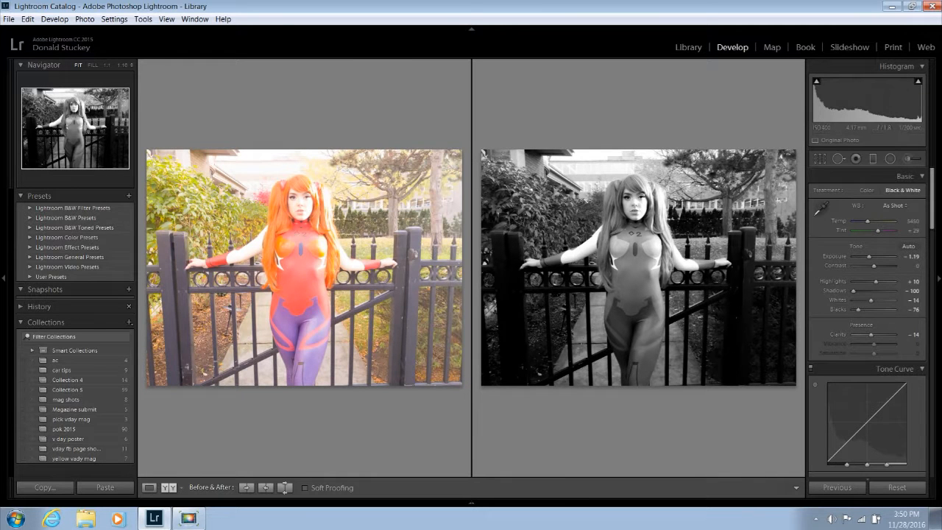
click(149, 487)
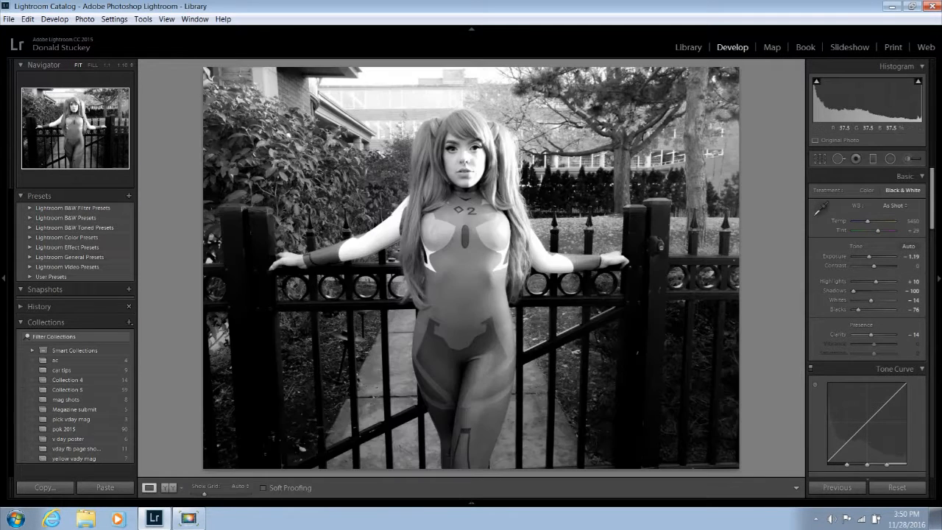
click(464, 153)
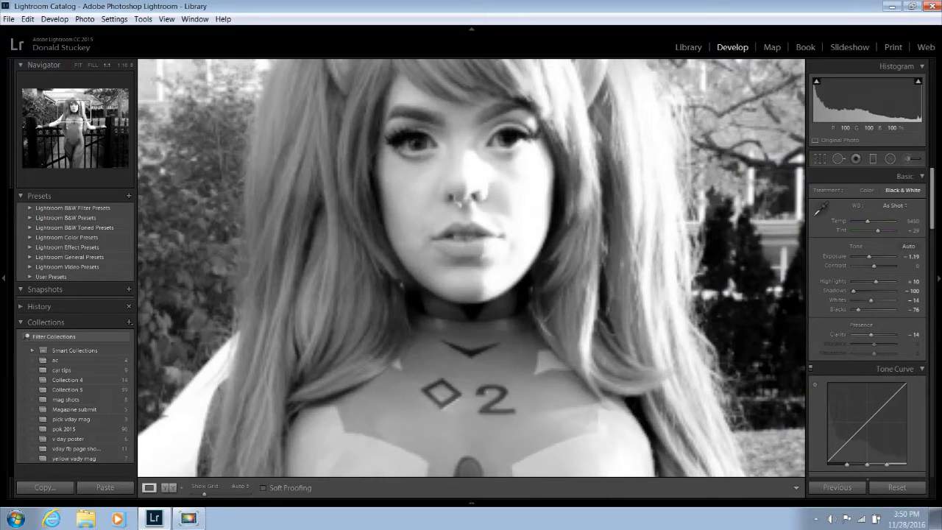
drag(467, 199, 532, 354)
click(531, 354)
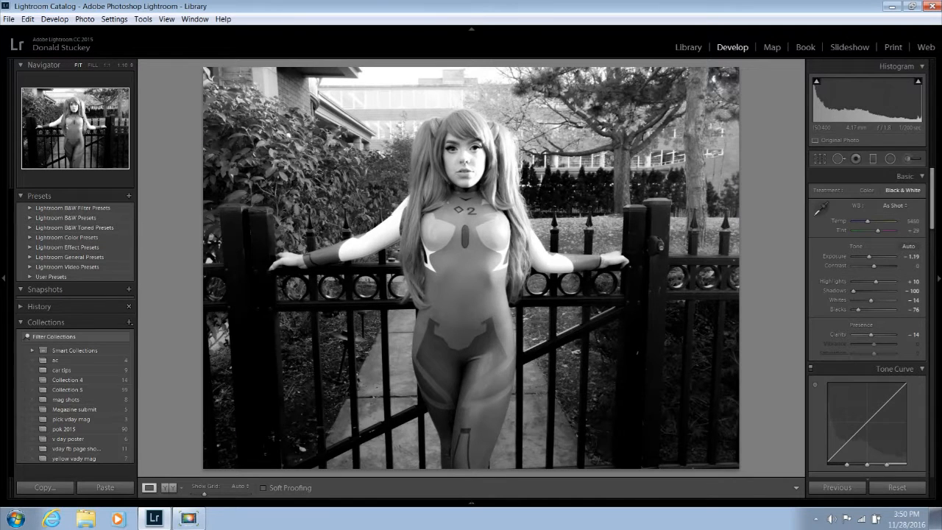
Return to the library grid and open the 19th photo, the color shot seated by the gate, inspecting the face at 1:1
key(e)
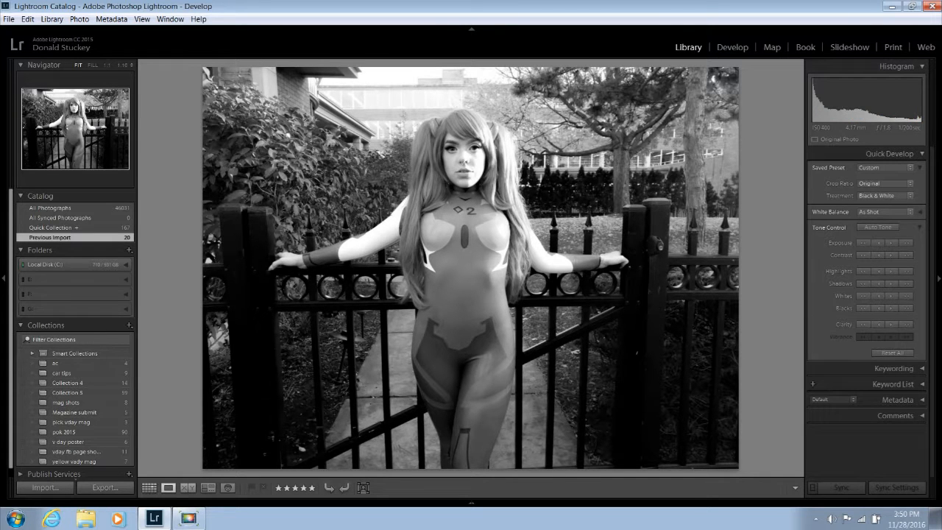
key(g)
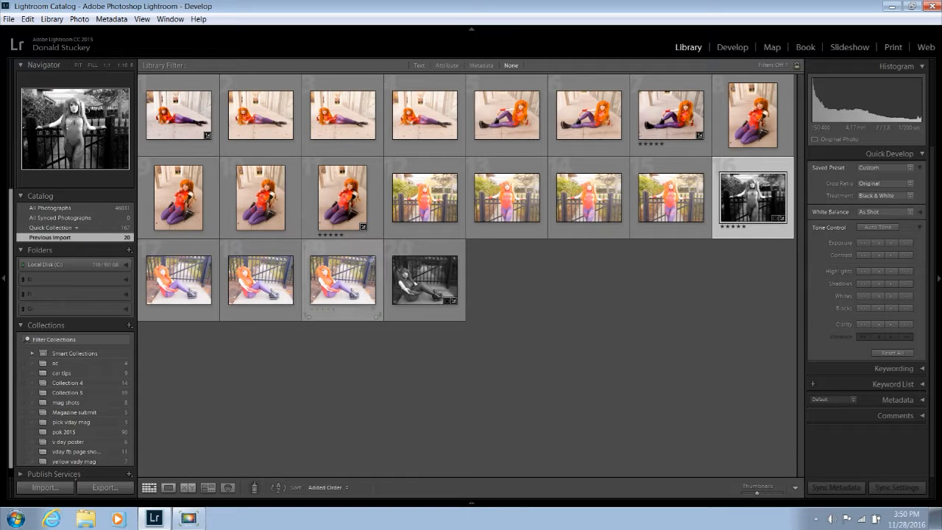
click(343, 281)
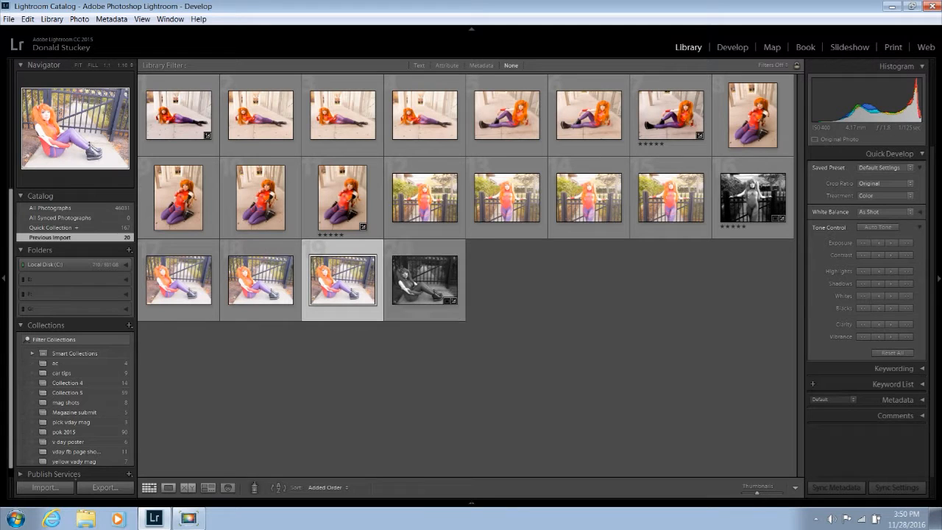
click(168, 488)
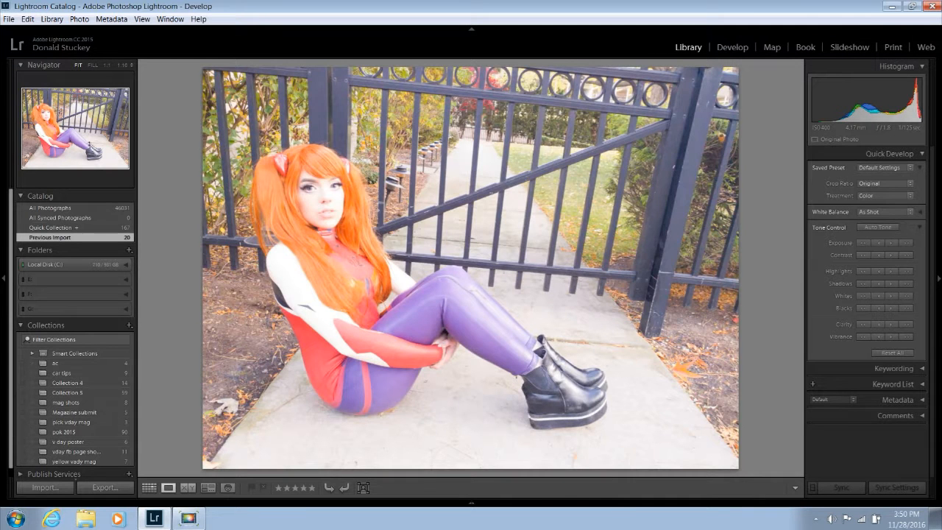
click(324, 187)
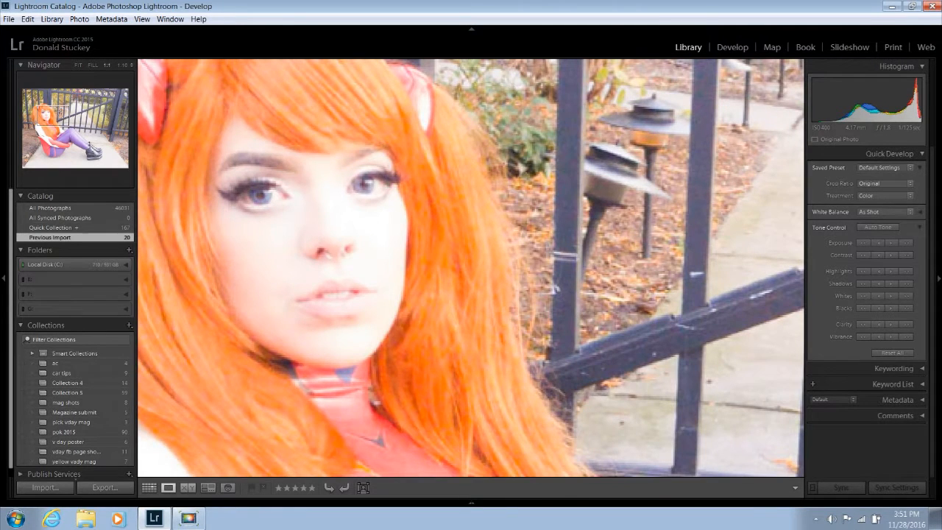
click(324, 187)
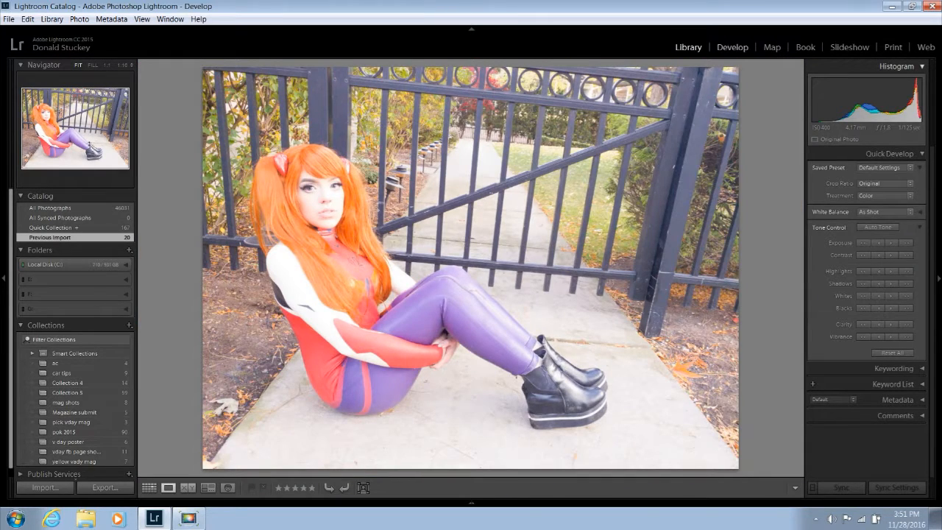
Develop the seated photo with Highlights at −64, Shadows at −33, Blacks at −52 and Exposure at −0.83
click(733, 48)
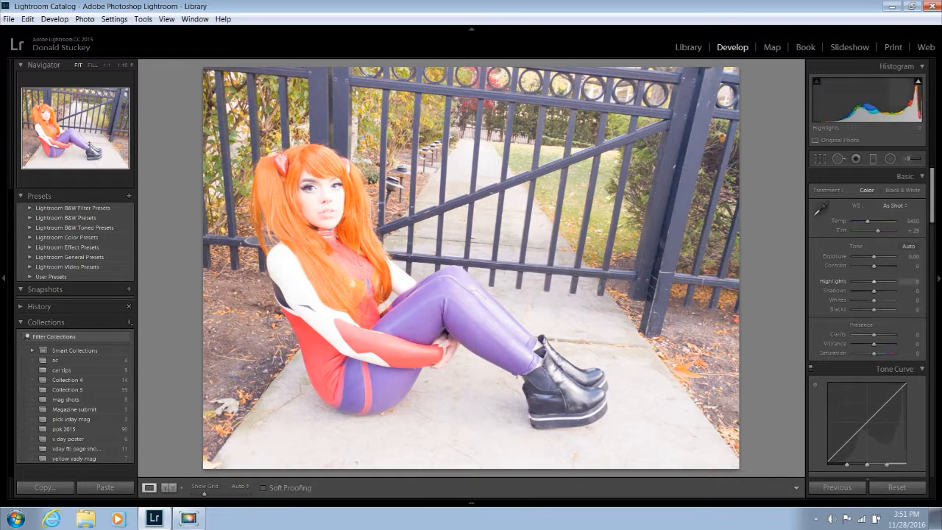
drag(873, 291, 863, 309)
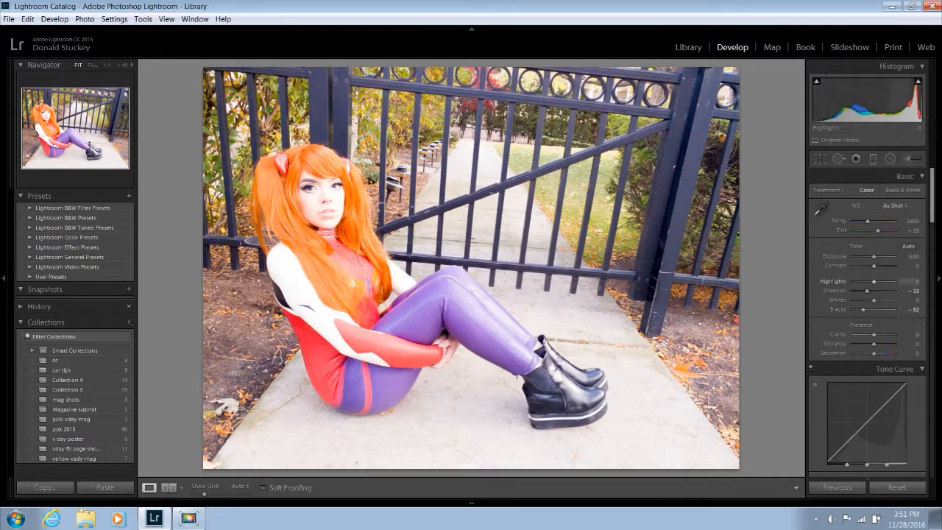
drag(874, 281, 868, 256)
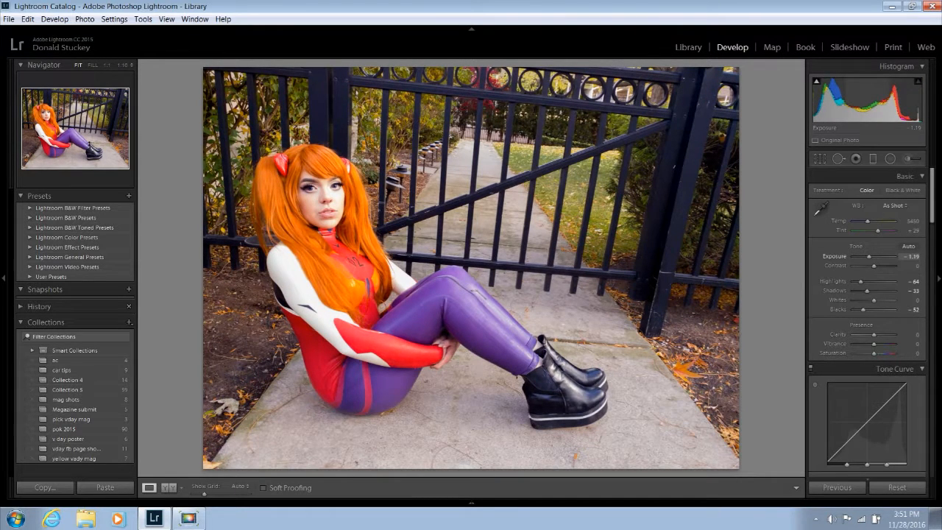
key(ctrl+z)
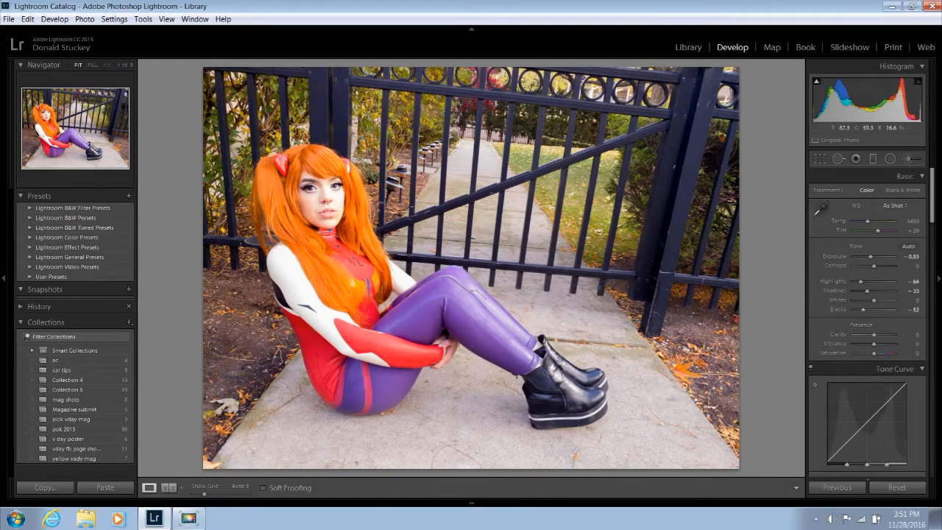
Check the face in the seated photo at 1:1 and set Exposure to −1.19
click(338, 185)
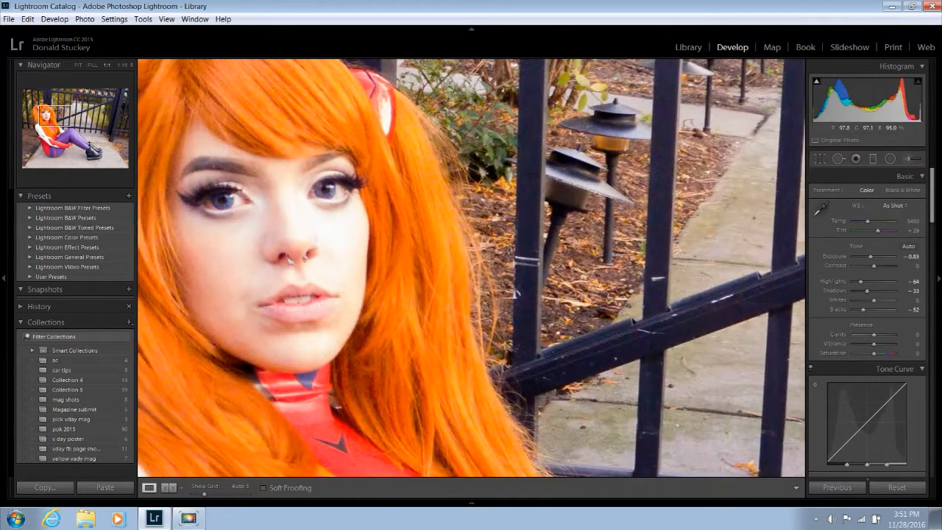
drag(340, 184, 435, 210)
click(435, 211)
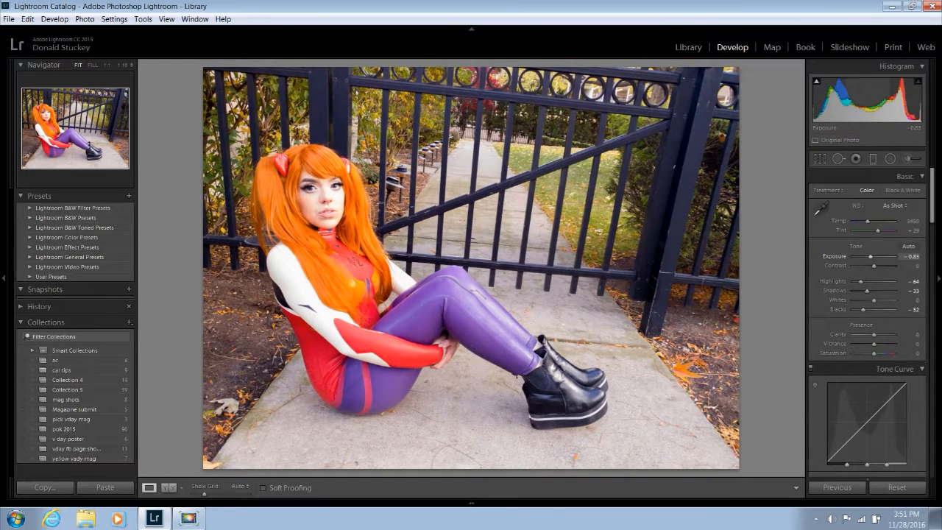
drag(871, 257, 869, 257)
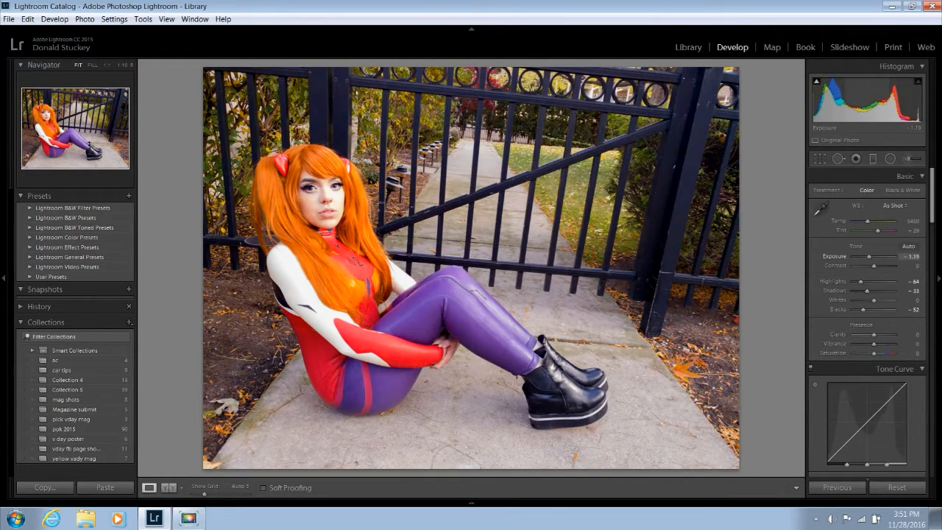
Set the seated photo's Exposure to −1.31 and inspect the face at 1:1
drag(869, 257, 868, 257)
click(325, 198)
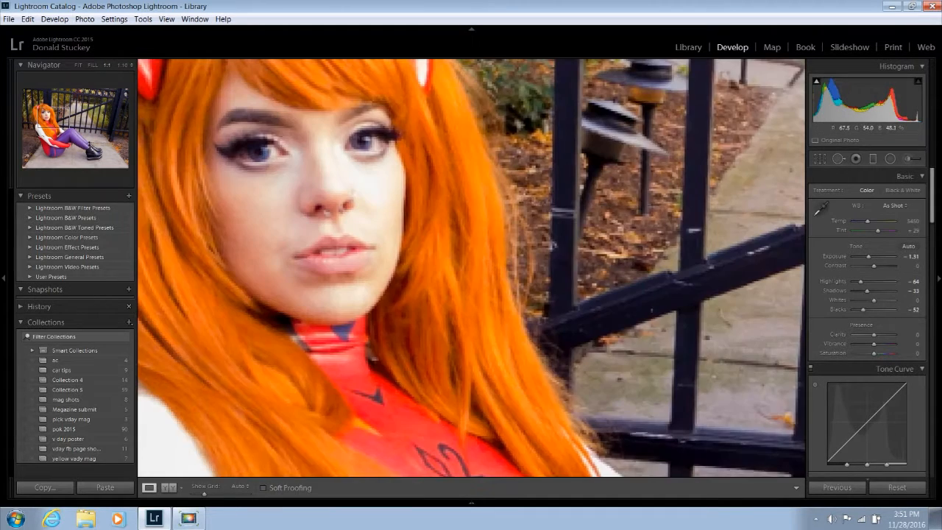
drag(325, 199, 395, 250)
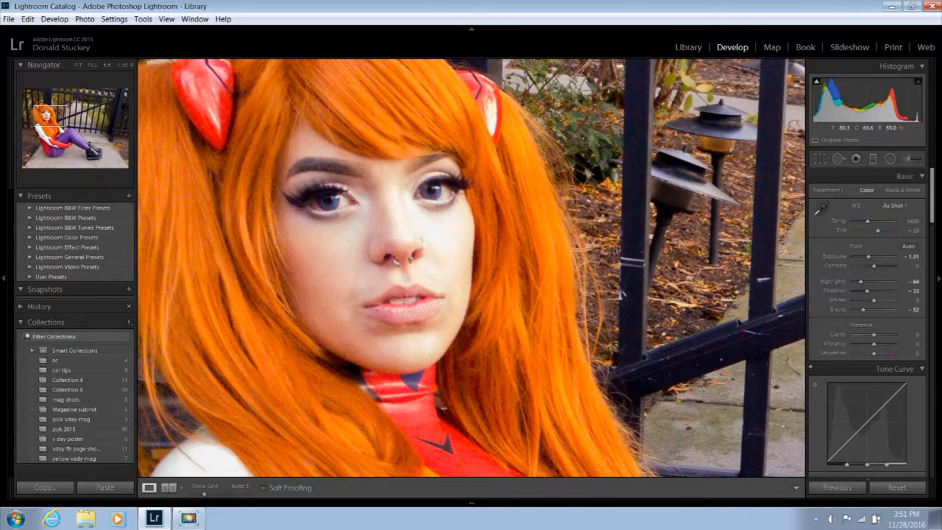
click(395, 250)
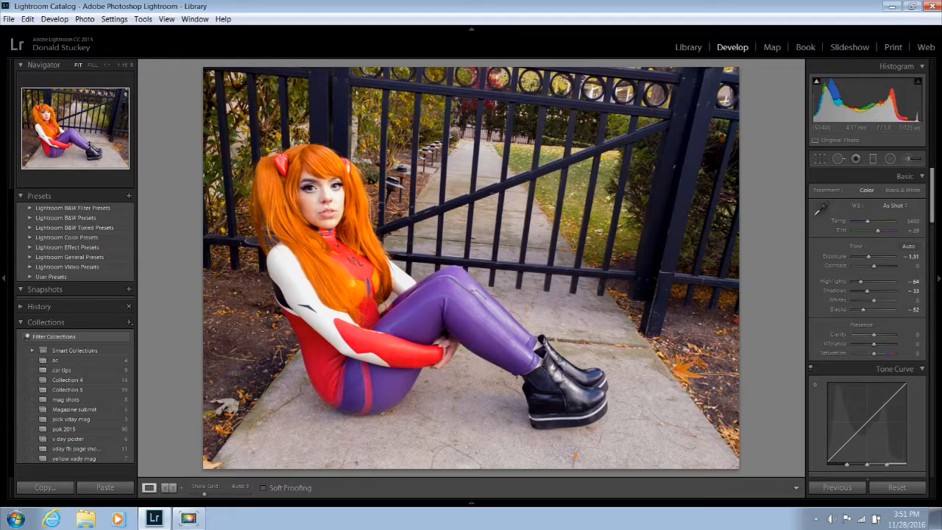
click(320, 193)
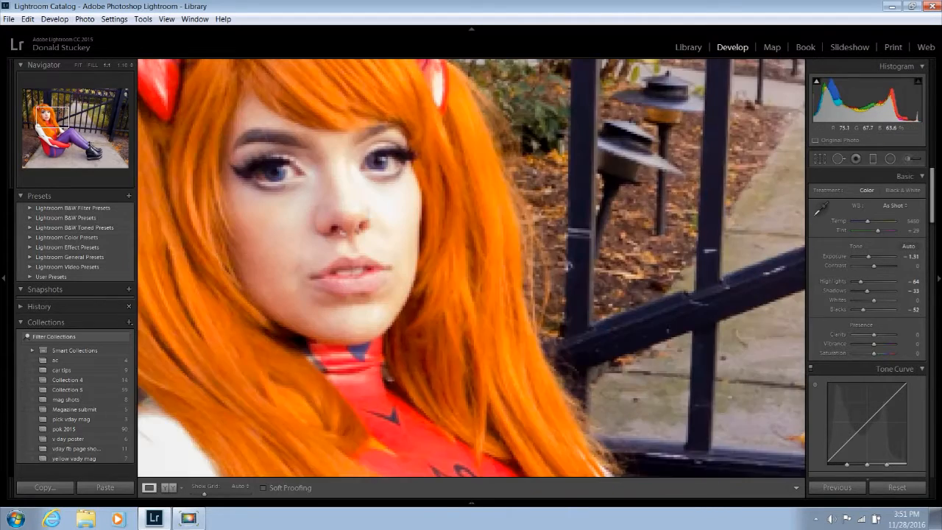
drag(321, 193, 368, 268)
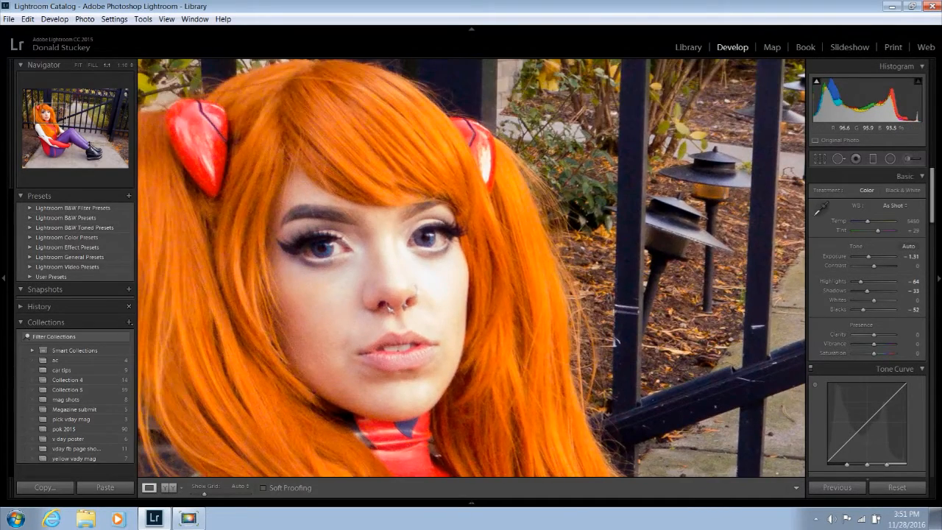
click(368, 269)
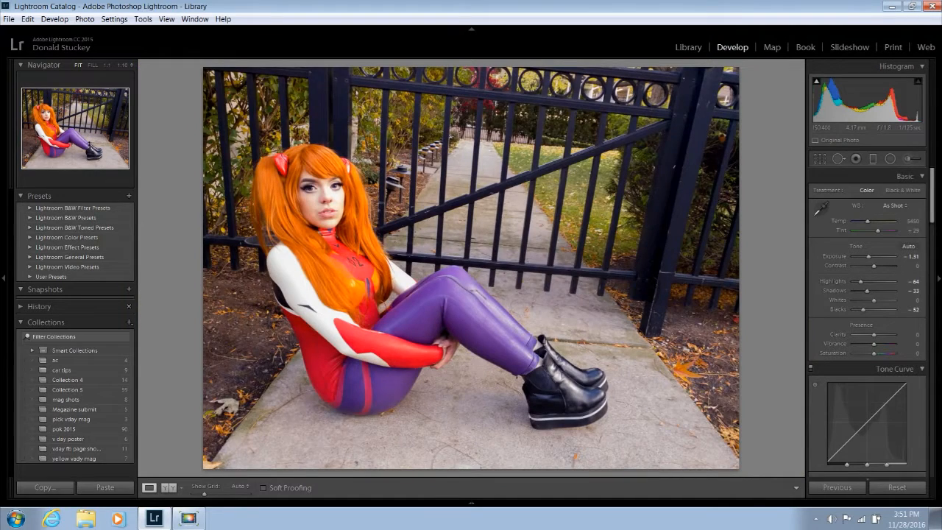
Compare the seated photo with its original side by side, examining the face at 1:1, and return to the full single view
click(168, 487)
click(225, 225)
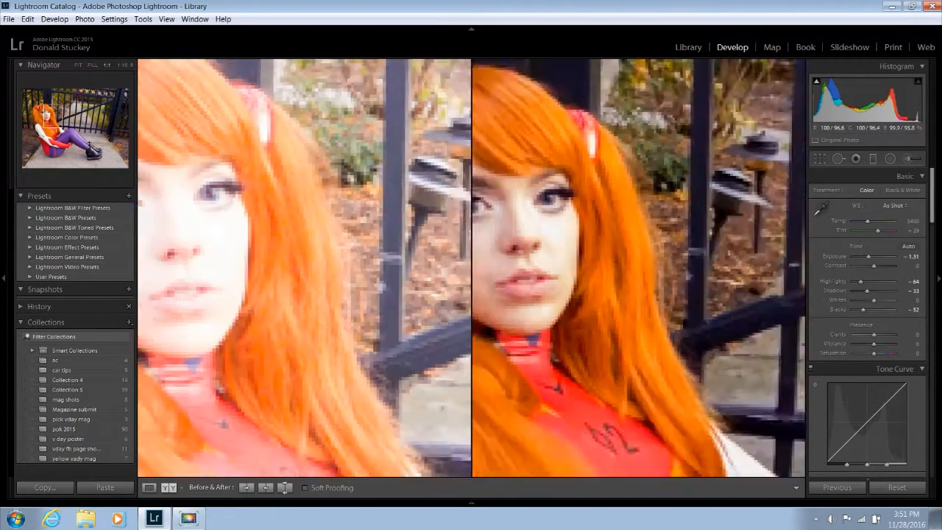
drag(225, 225, 325, 278)
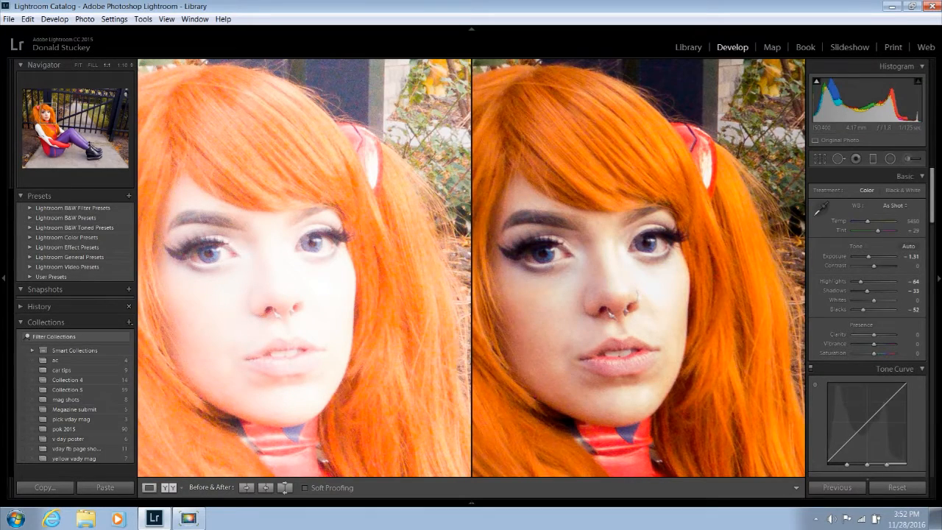
click(149, 487)
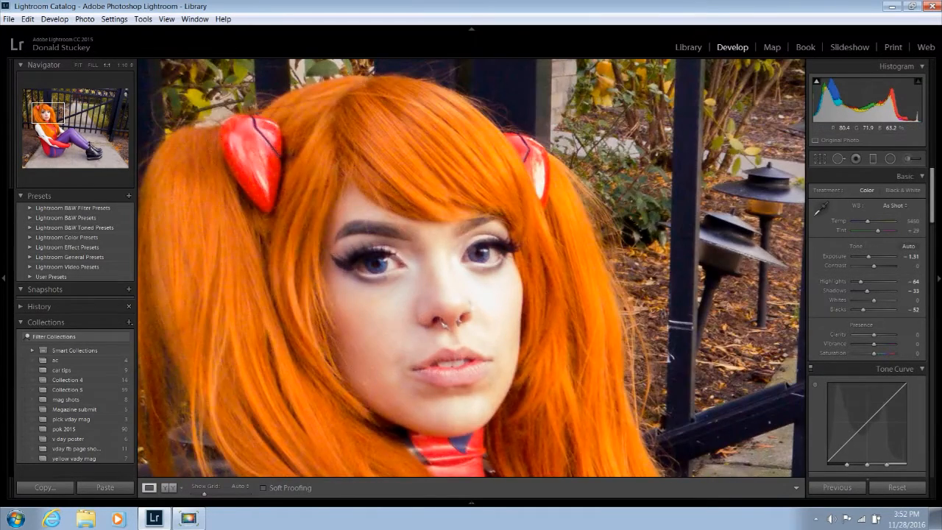
click(412, 295)
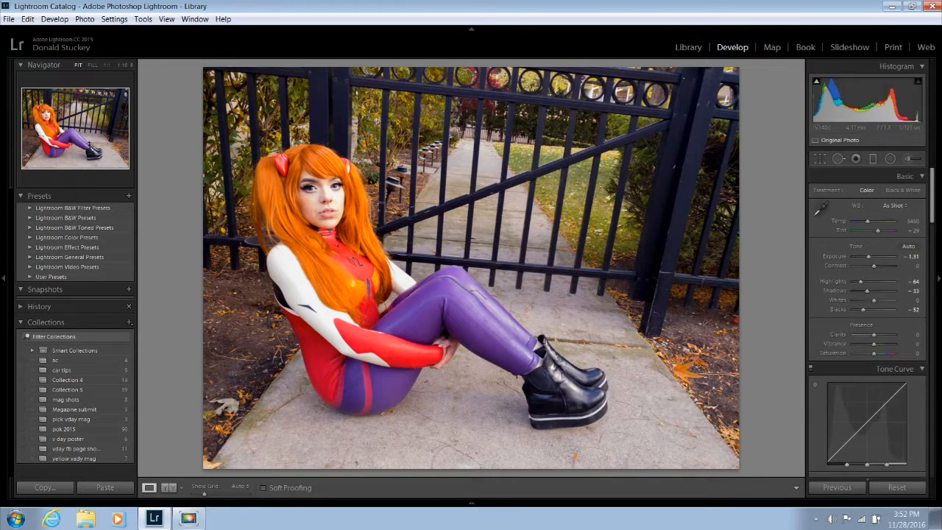
Straighten the seated photo with a crop angle of about −4.35 and check the face at 1:1
key(r)
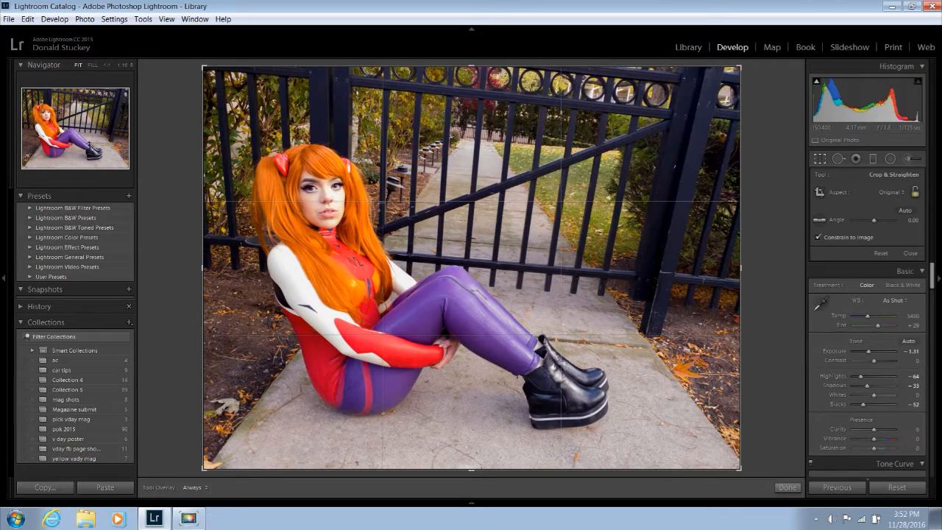
drag(758, 278, 757, 258)
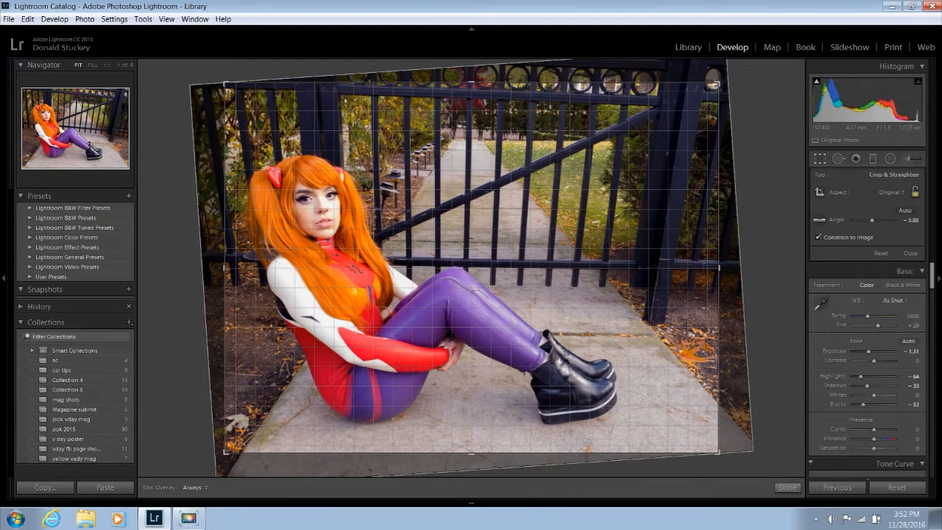
click(787, 488)
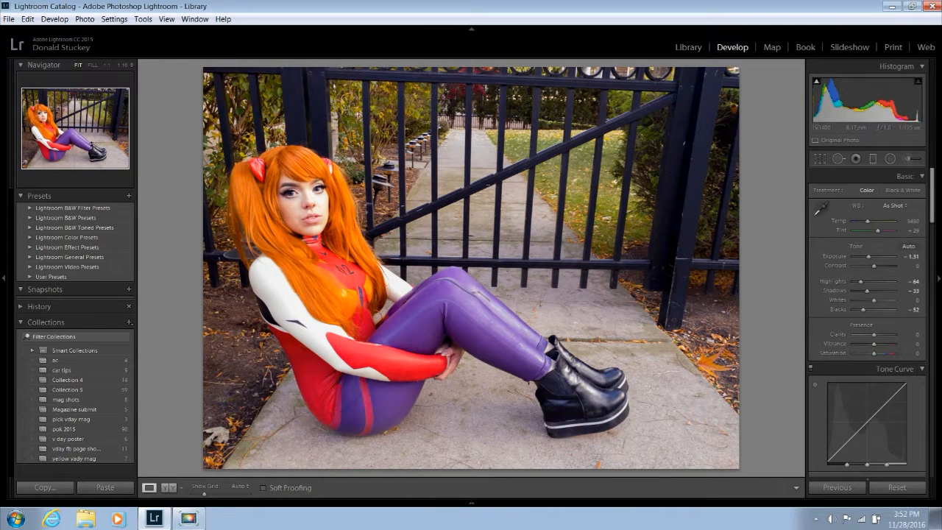
key(r)
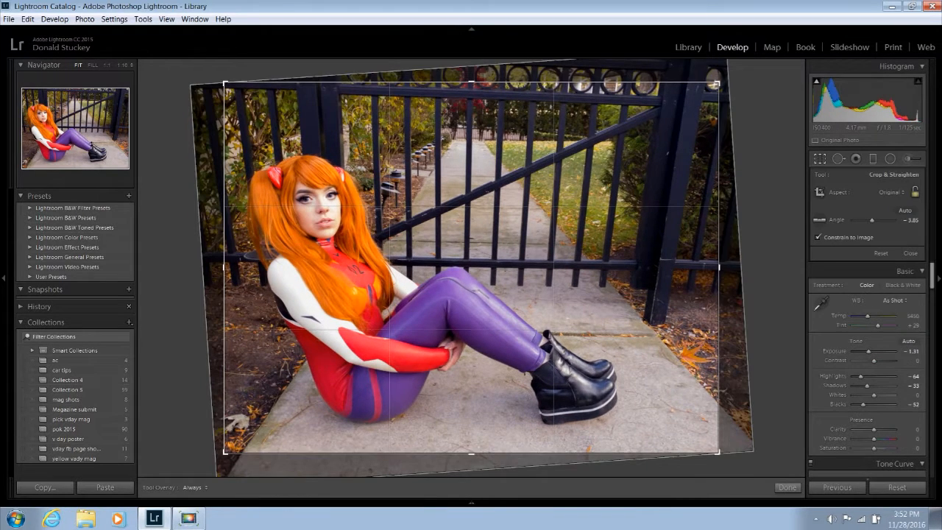
drag(773, 294, 773, 291)
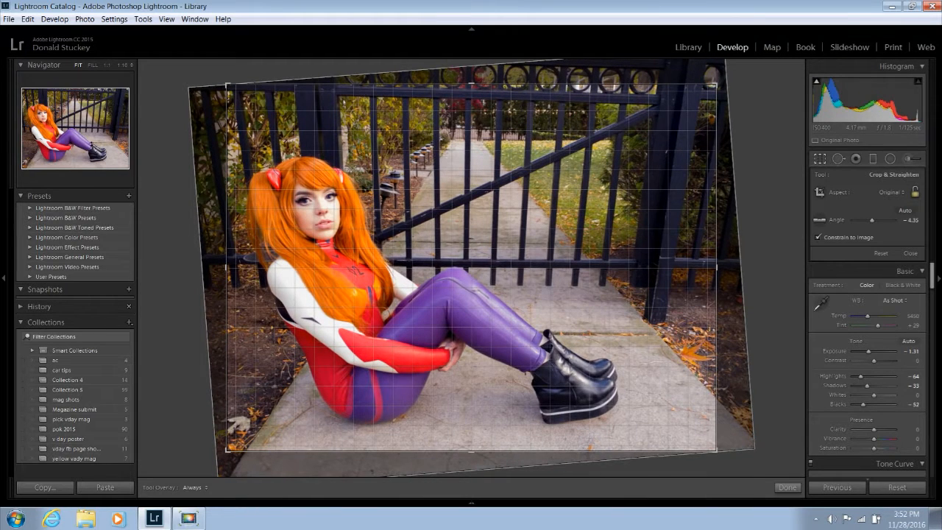
click(788, 487)
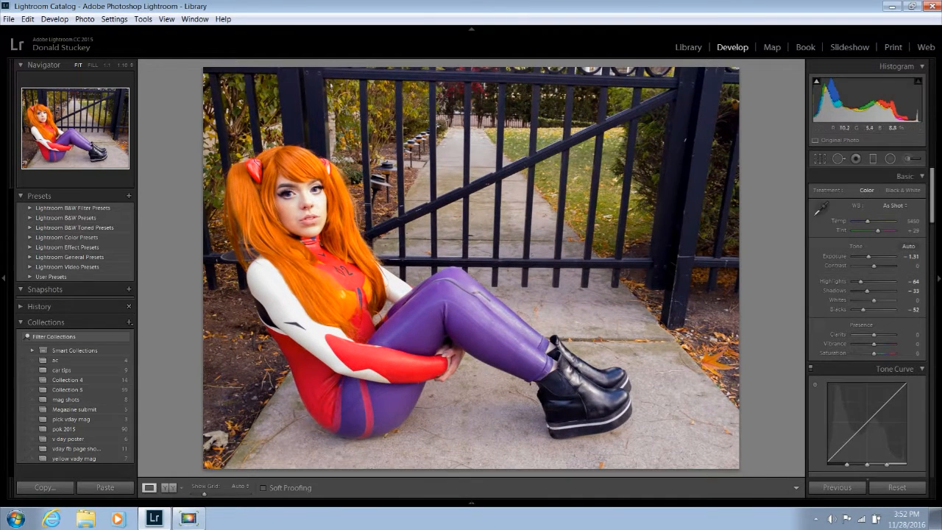
click(554, 223)
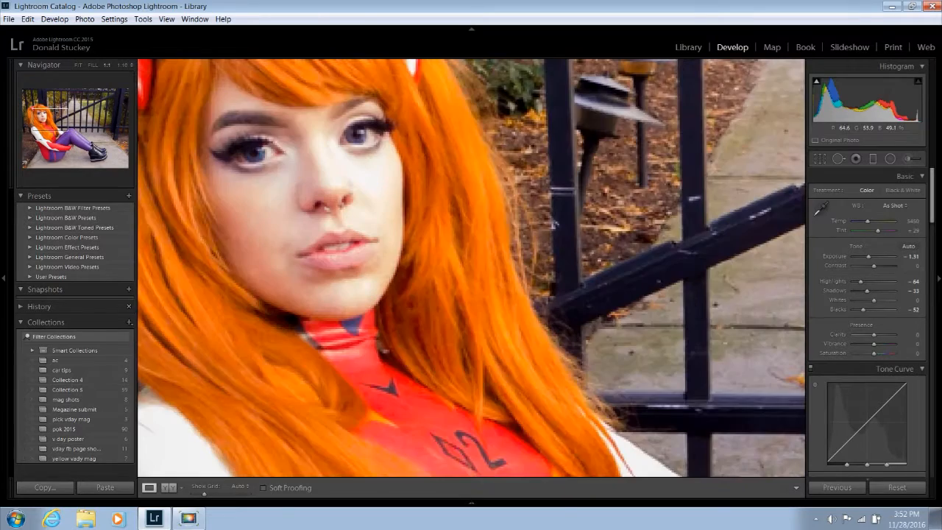
drag(553, 221, 615, 287)
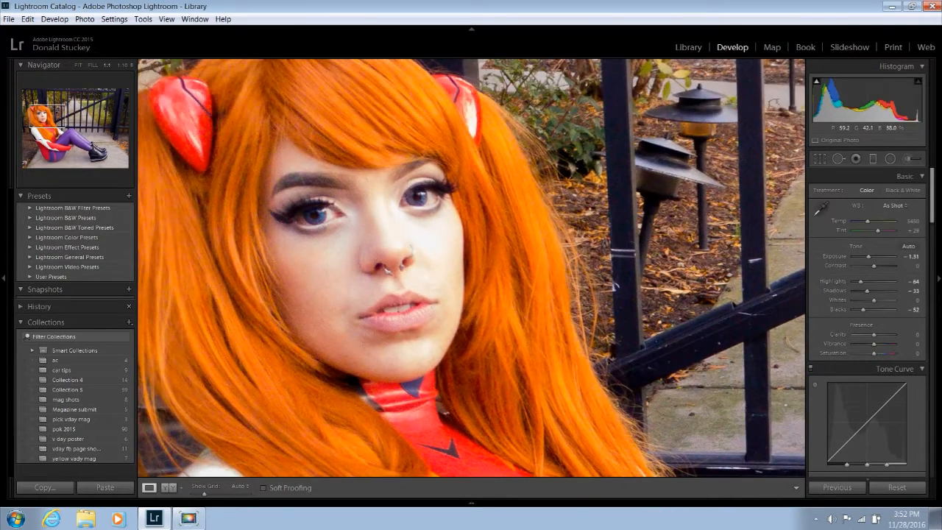
click(362, 271)
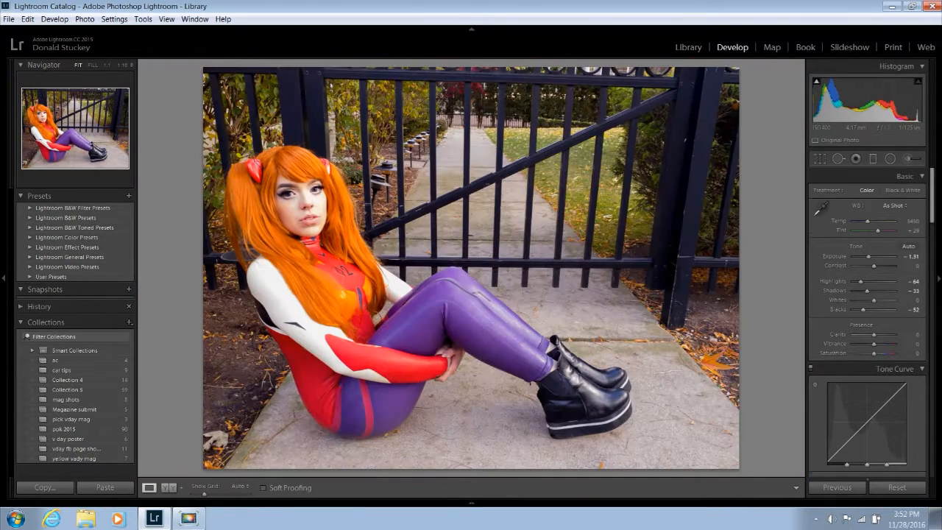
Apply noise reduction with Luminance 68, Detail 76, Contrast 71, Color 79, color Detail 77 and Smoothness 69
scroll(867, 331, down, 5)
scroll(867, 331, down, 8)
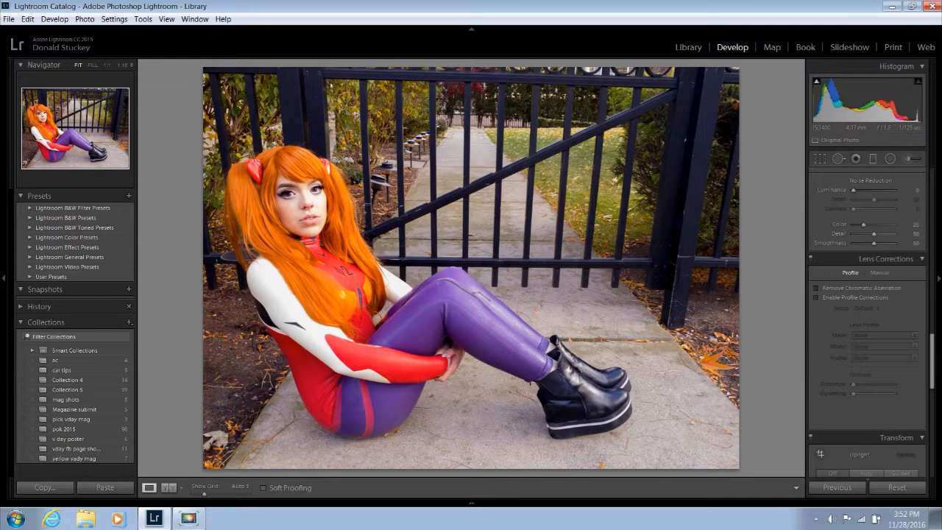
drag(854, 190, 881, 190)
text(76)
key(Tab)
text(3661)
key(Tab)
text(56)
key(Tab)
text(77)
key(Tab)
text(52)
key(shift+Tab)
key(shift+Tab)
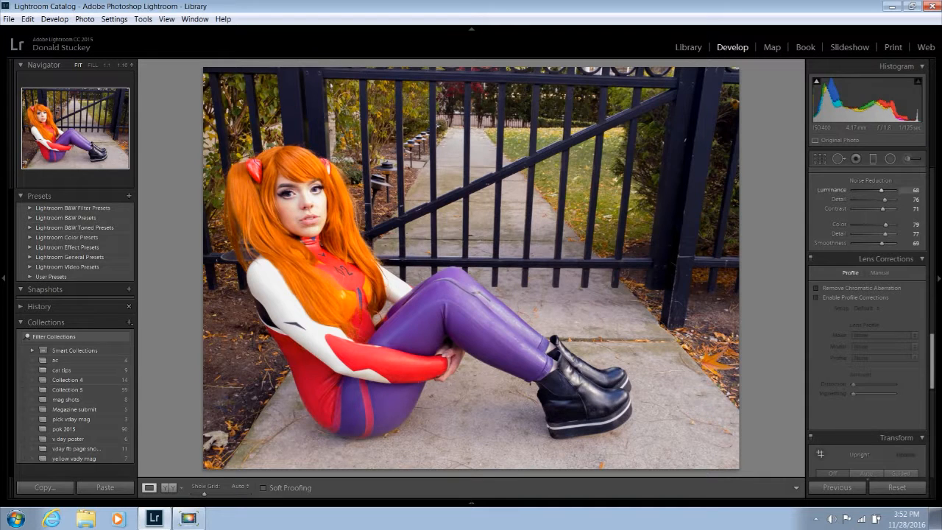
Inspect the noise-reduced face and hair at 1:1, and return to the full photo
click(287, 206)
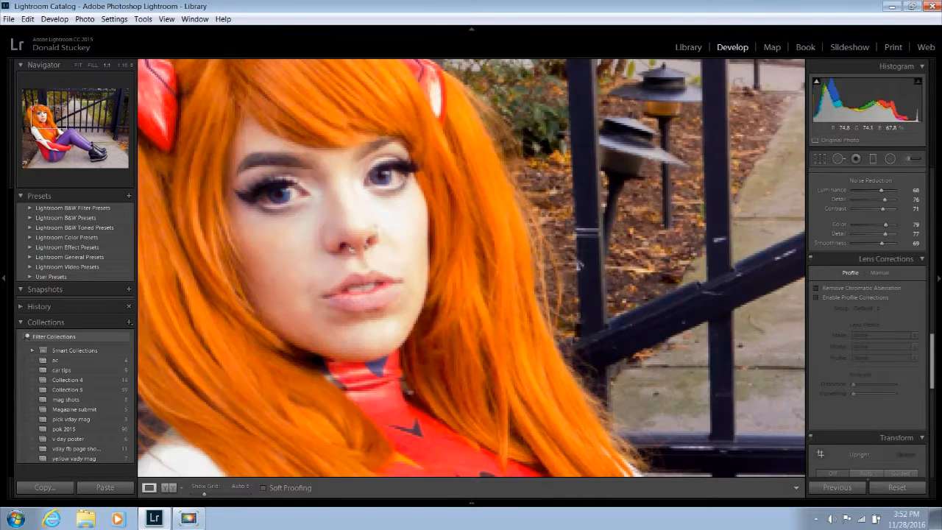
drag(288, 213, 340, 273)
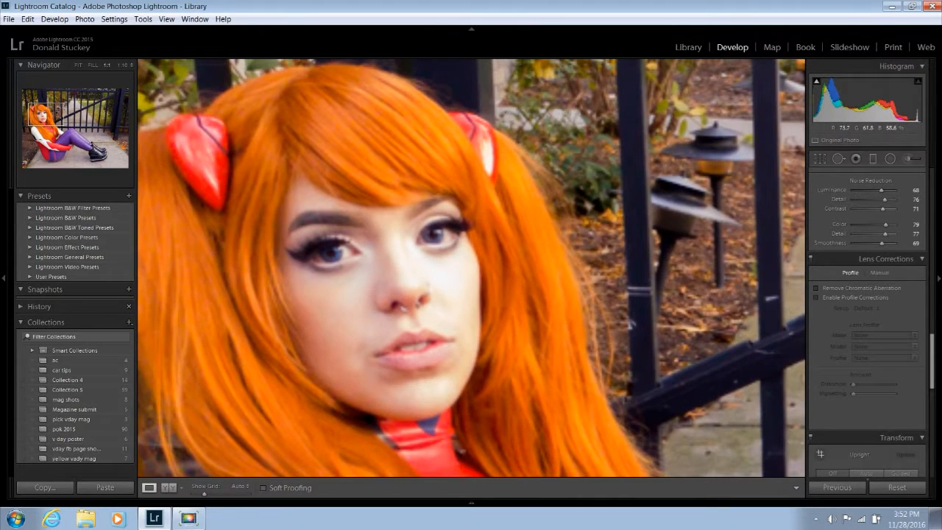
drag(346, 279, 402, 277)
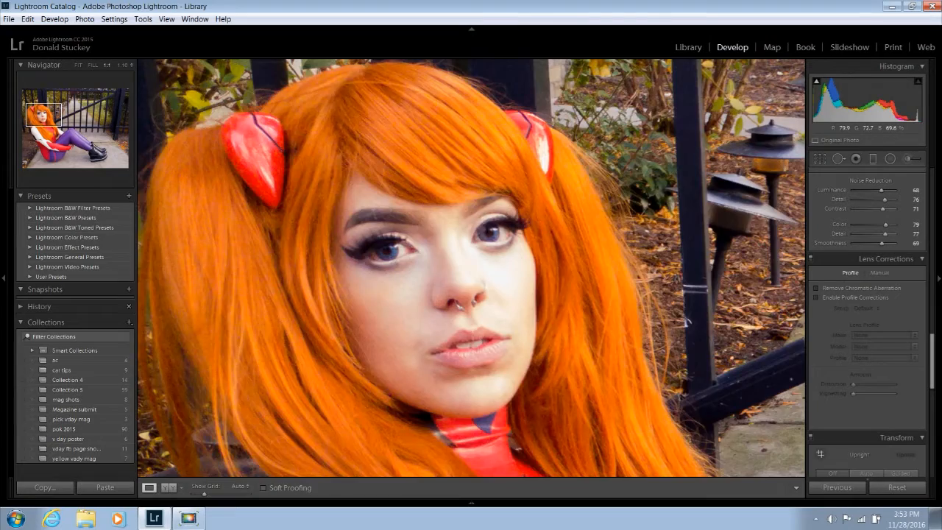
key(z)
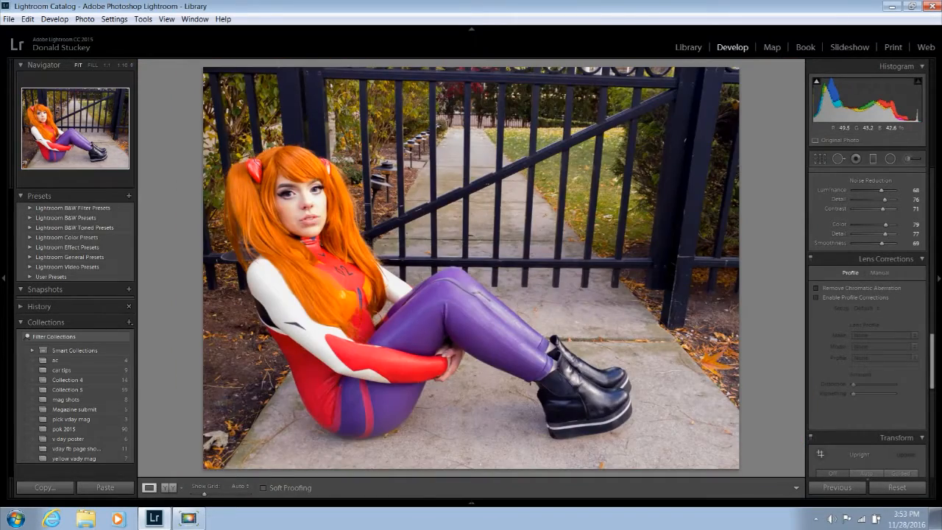
key(z)
key(z)
Sharpen the seated photo with Amount 70, Radius 1.9, Detail 52 and Masking 51, checking the face at 1:1
scroll(867, 294, up, 3)
scroll(867, 294, up, 3)
scroll(867, 309, down, 4)
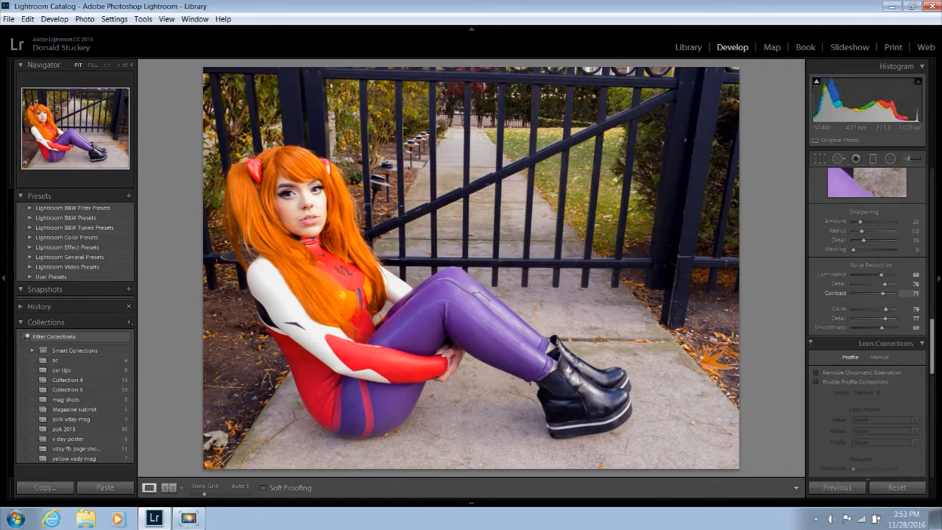
drag(861, 222, 874, 249)
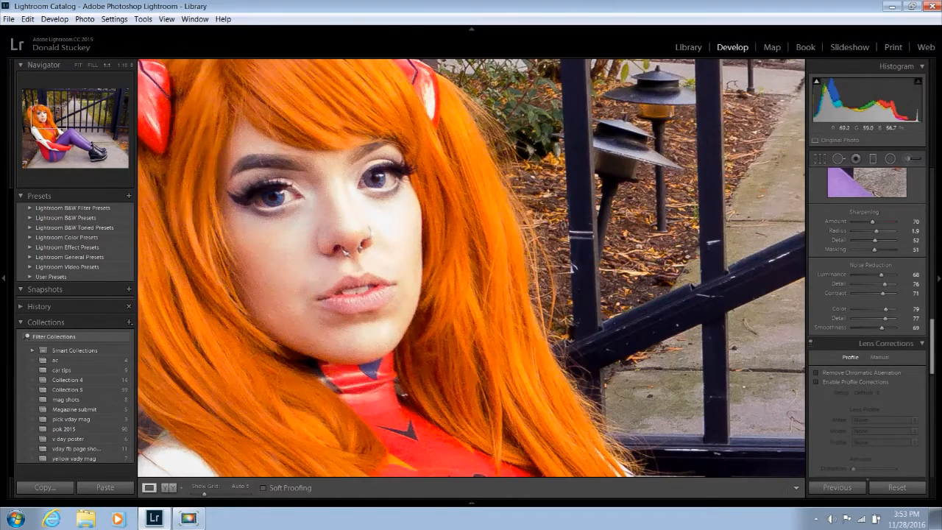
key(z)
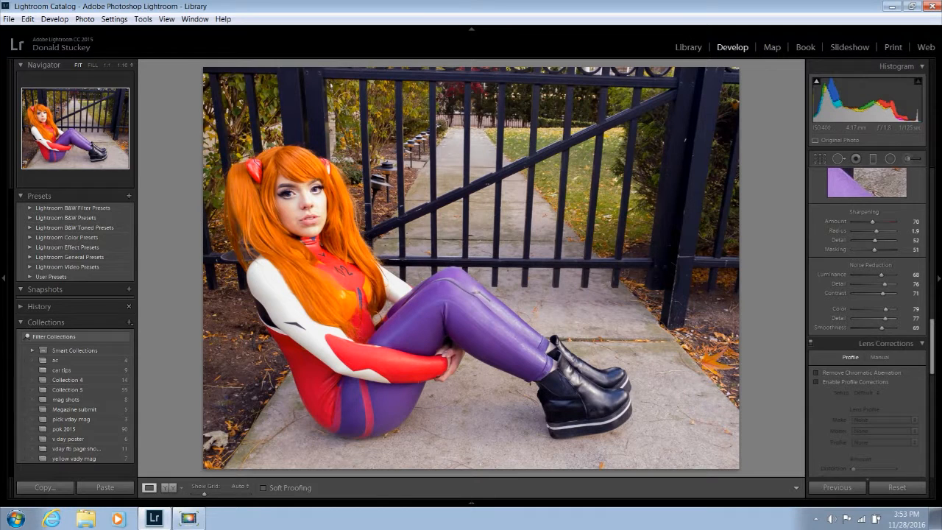
Warm the seated photo's white balance to a temperature of 5929
scroll(867, 316, up, 12)
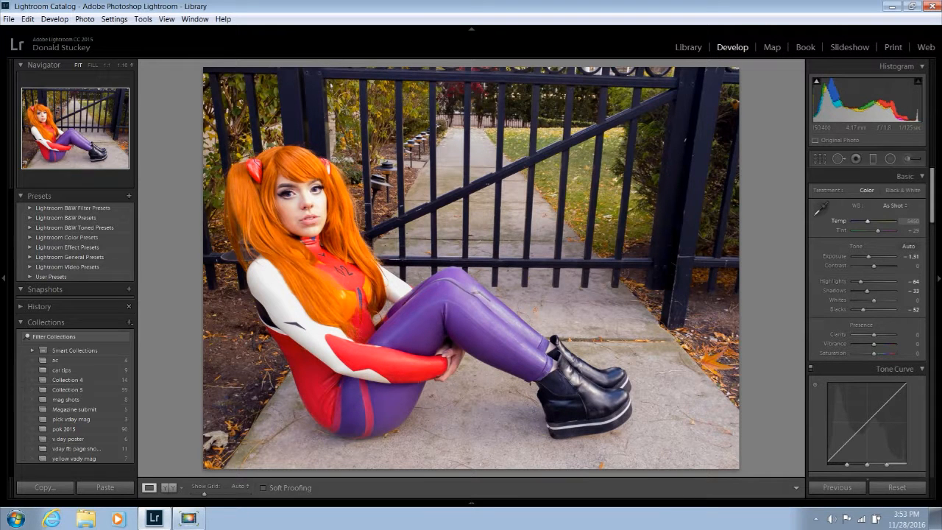
drag(912, 221, 922, 221)
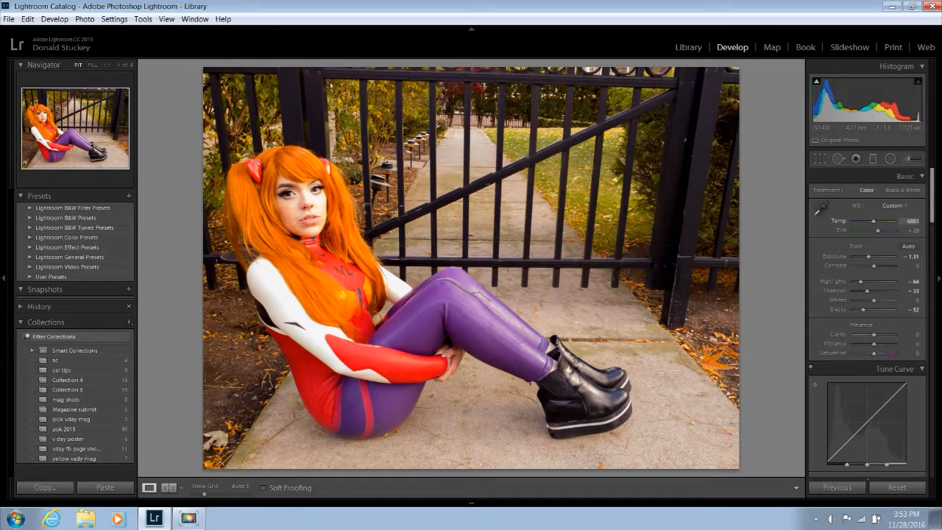
drag(913, 220, 910, 221)
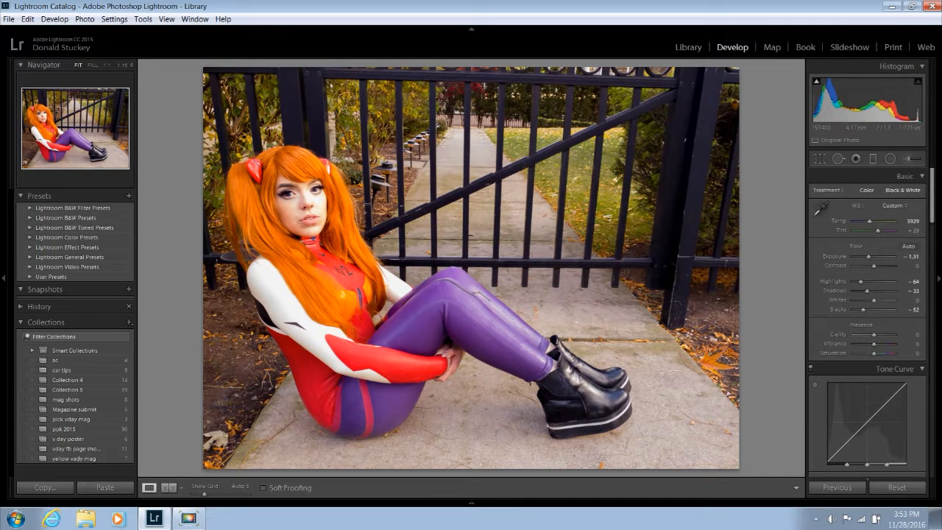
Convert the seated photo to black and white with Blacks −81, Whites −17 and Highlights +26, and check the face at 1:1
click(903, 190)
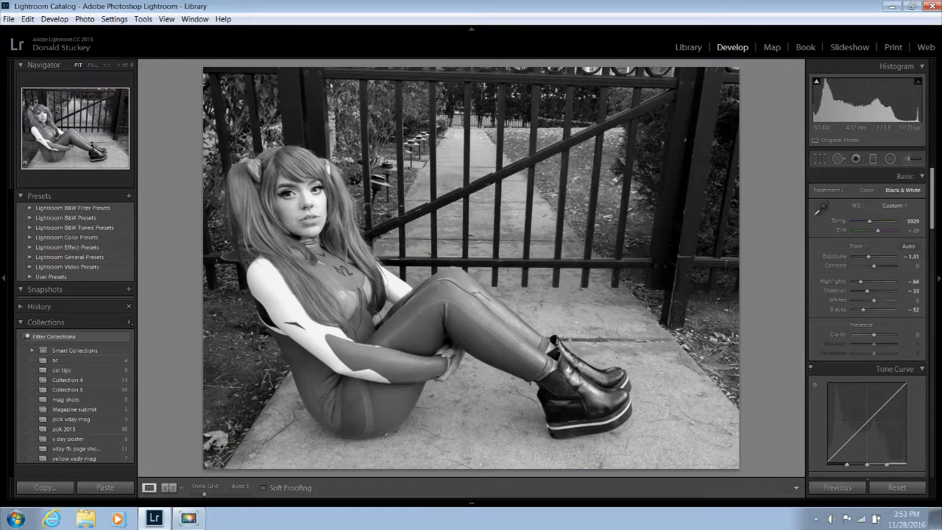
drag(861, 309, 879, 281)
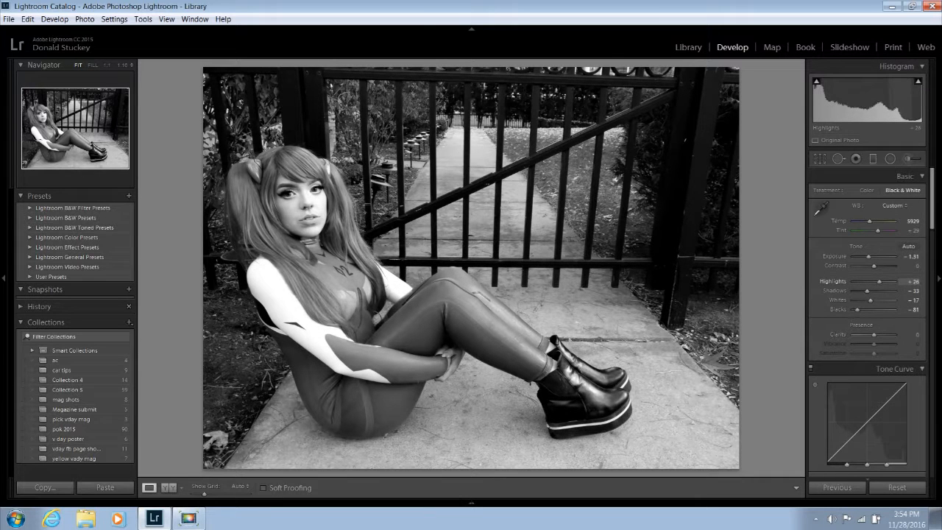
click(314, 202)
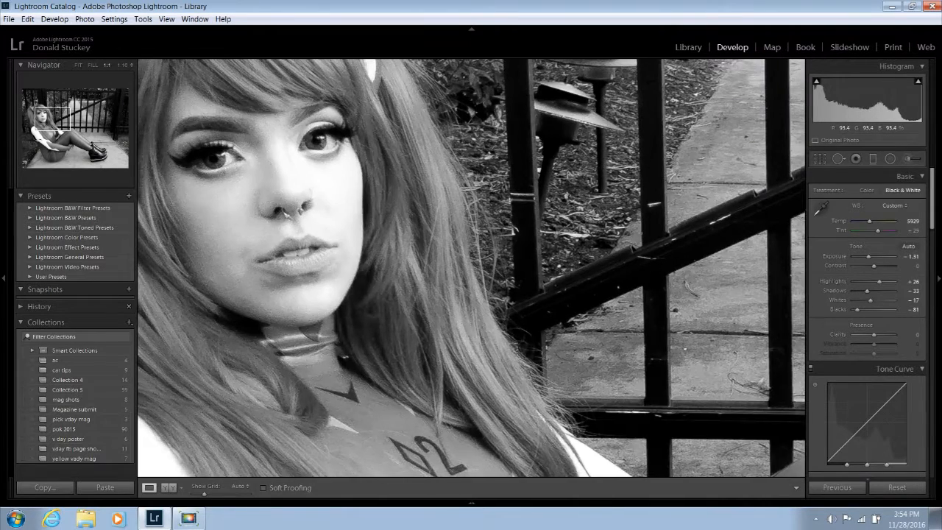
drag(308, 196, 440, 257)
click(440, 257)
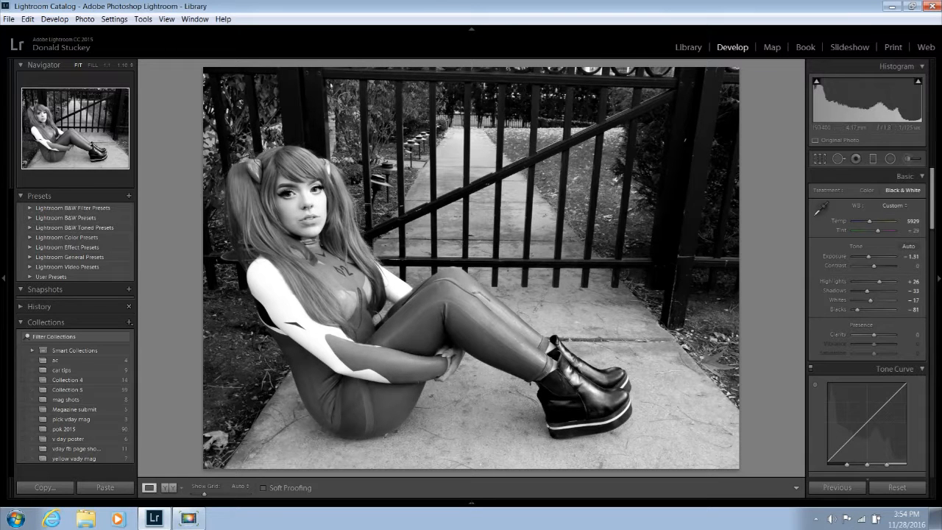
Straighten the seated black-and-white photo further to a crop angle of −5.86 and apply the crop
key(r)
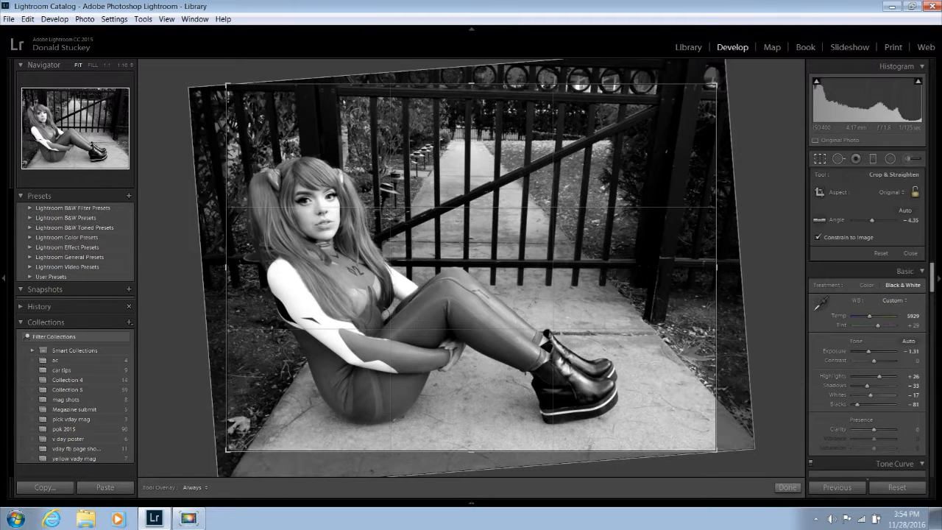
drag(872, 220, 872, 220)
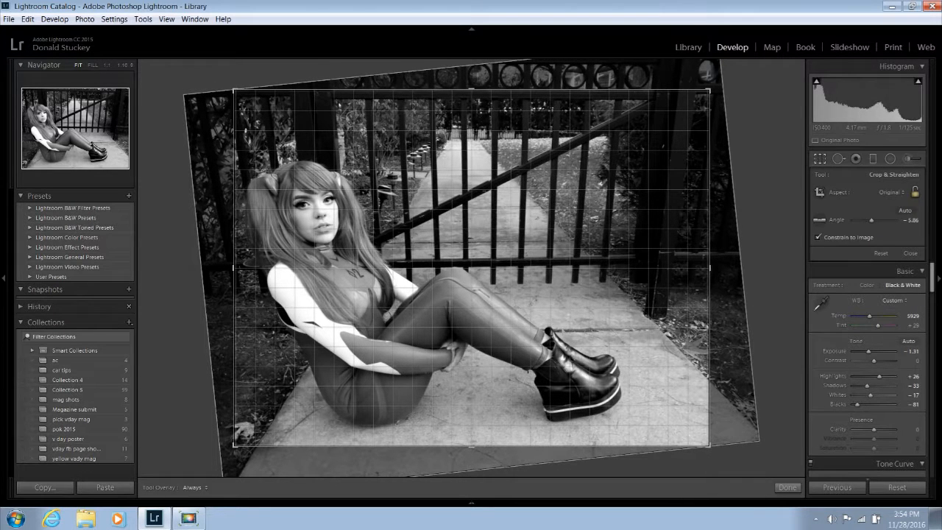
click(787, 487)
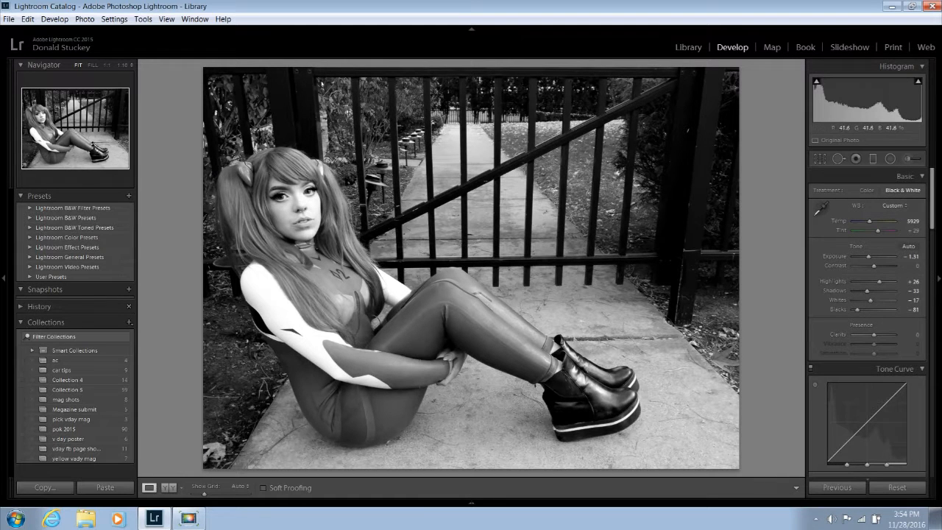
Inspect the face and hair of the straightened photo at 1:1 in Develop and again in Library, returning to the full photo
click(310, 181)
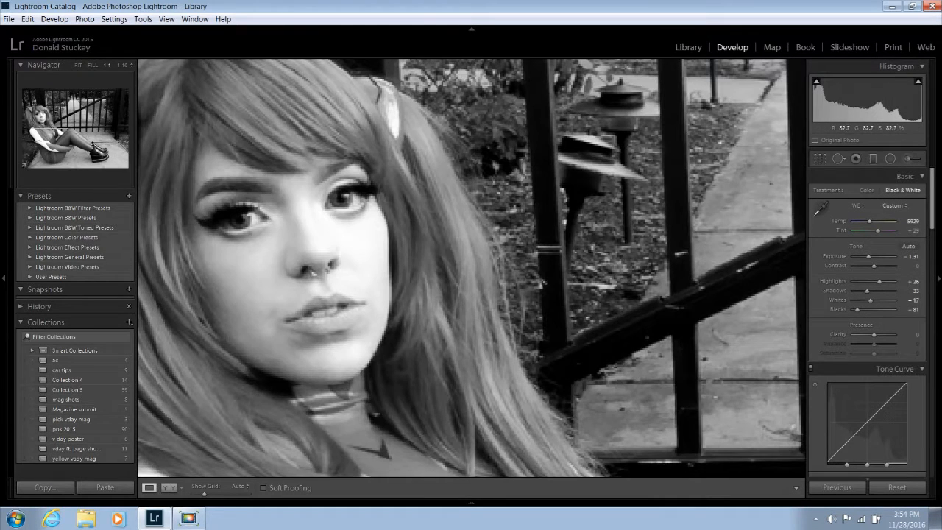
drag(310, 180, 405, 203)
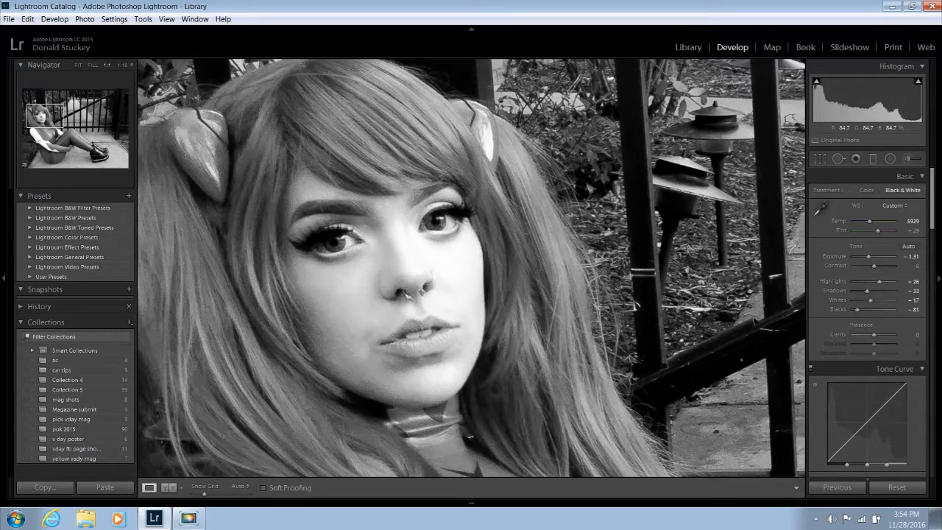
click(404, 203)
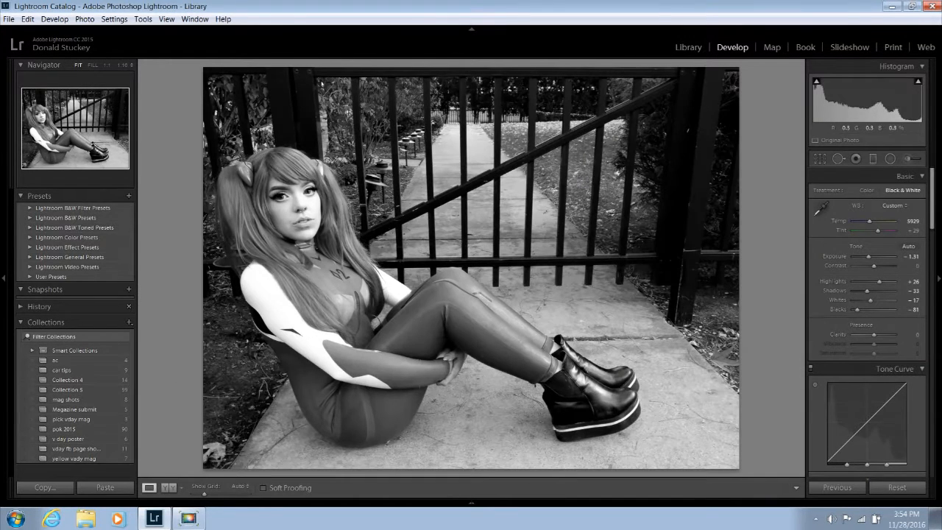
click(688, 46)
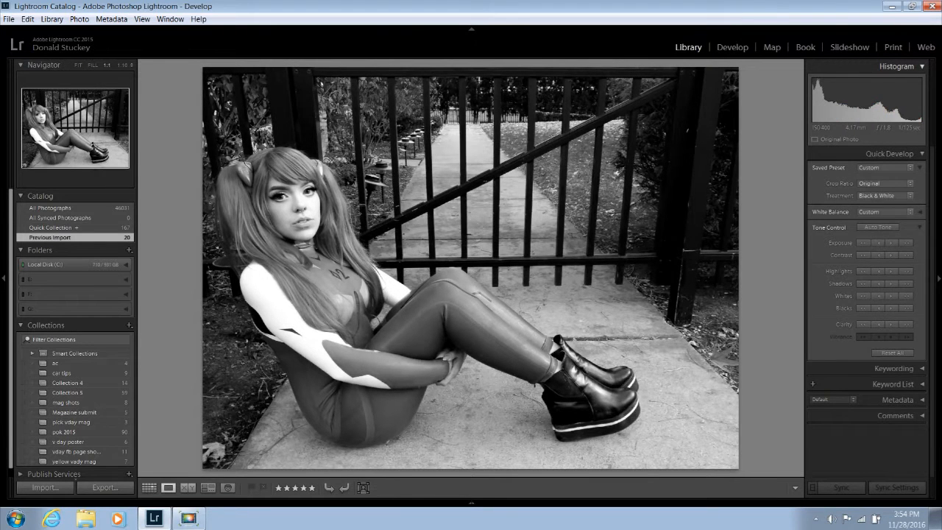
click(297, 201)
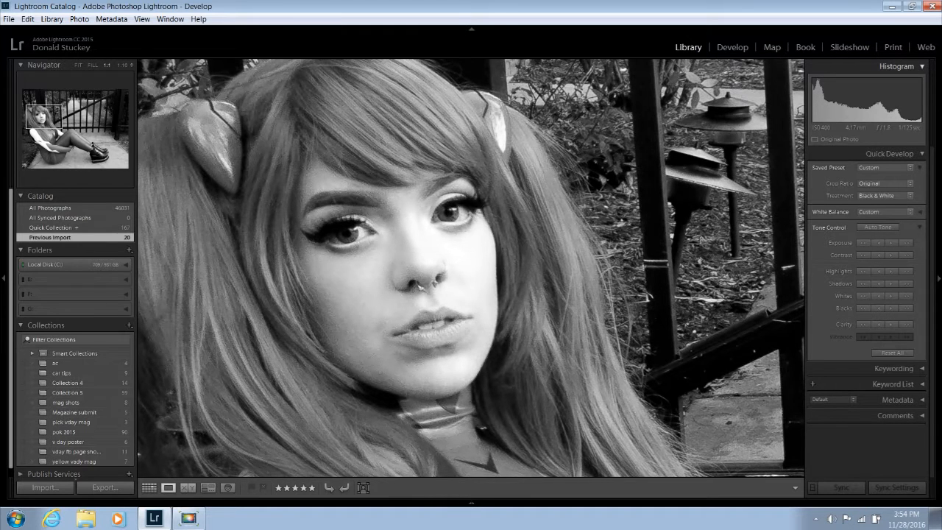
key(z)
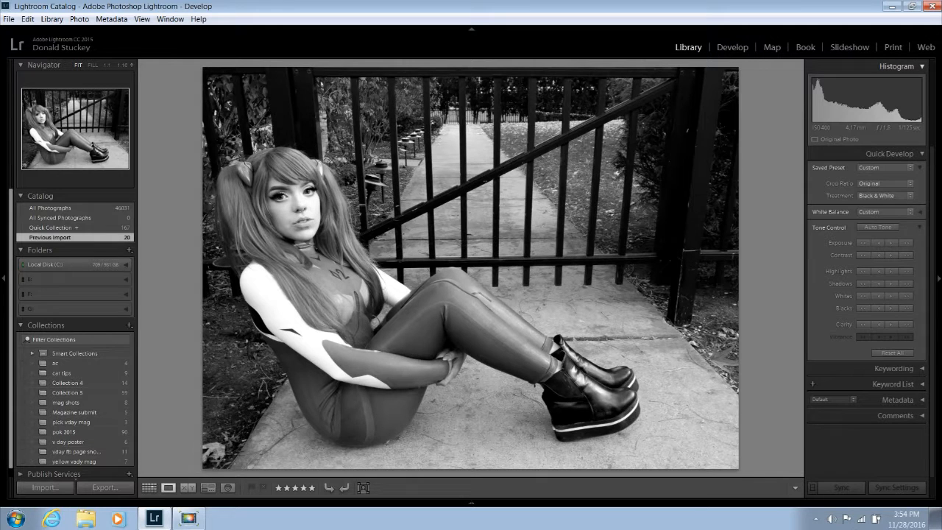
Compare the seated photo side by side with the standing portrait, and return to the single seated photo in Develop
click(187, 487)
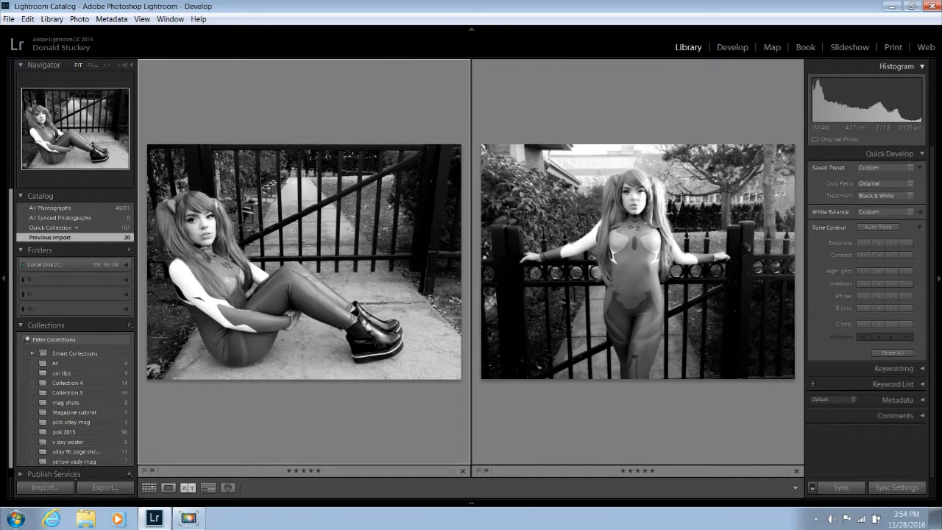
click(169, 488)
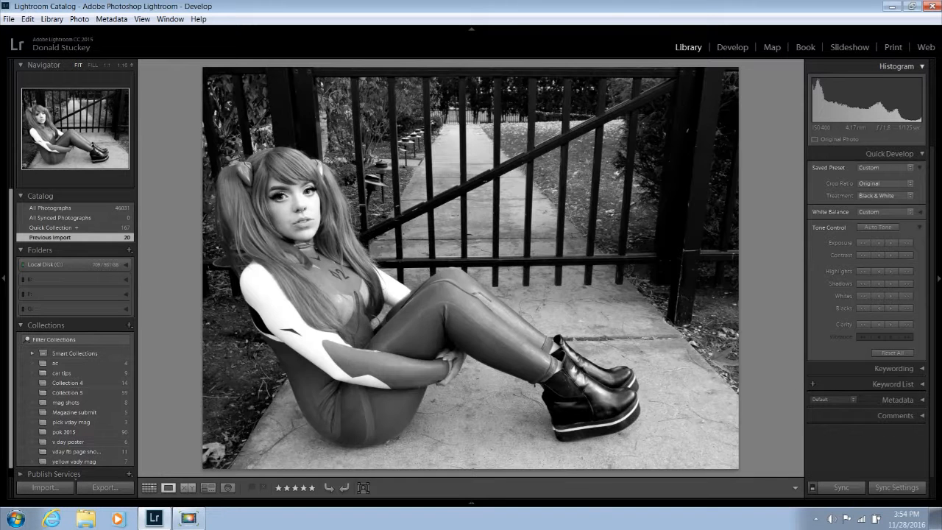
click(732, 47)
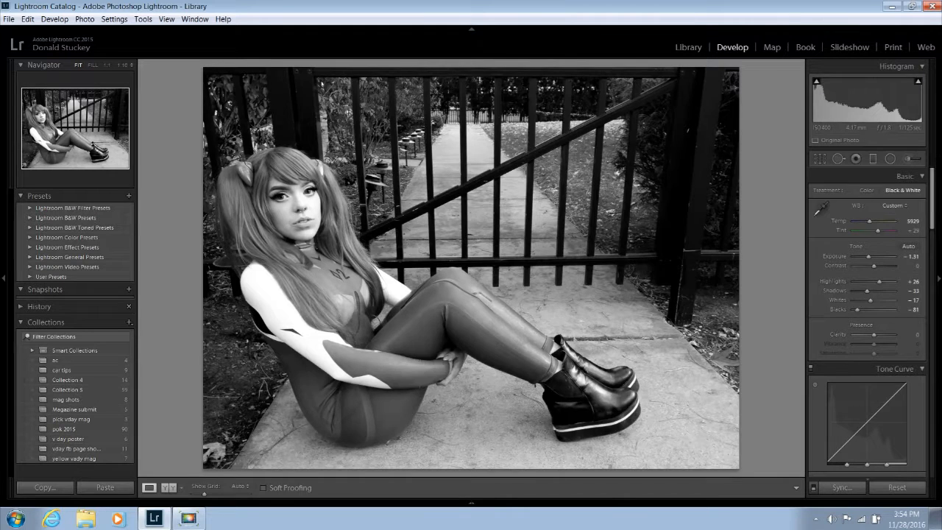
Show the seated photo's before and after versions side by side and examine the face and chest at 1:1
click(168, 487)
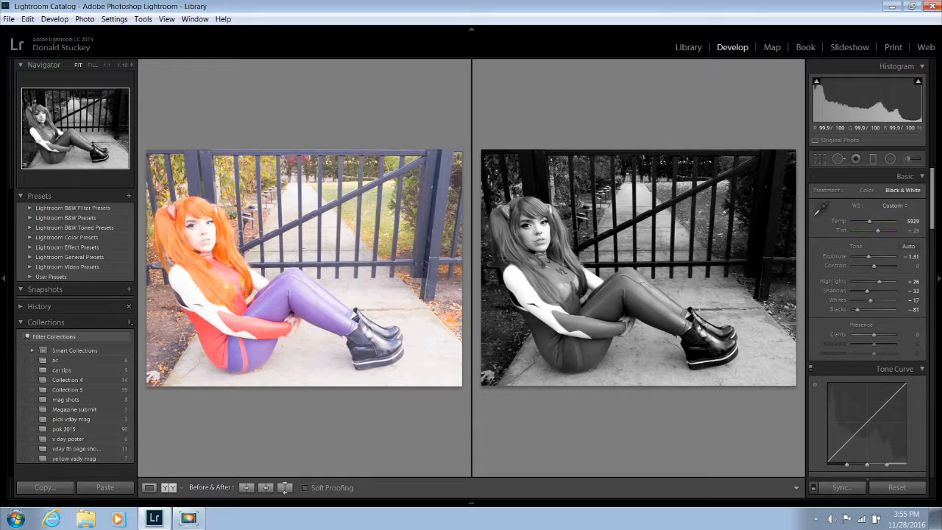
click(527, 236)
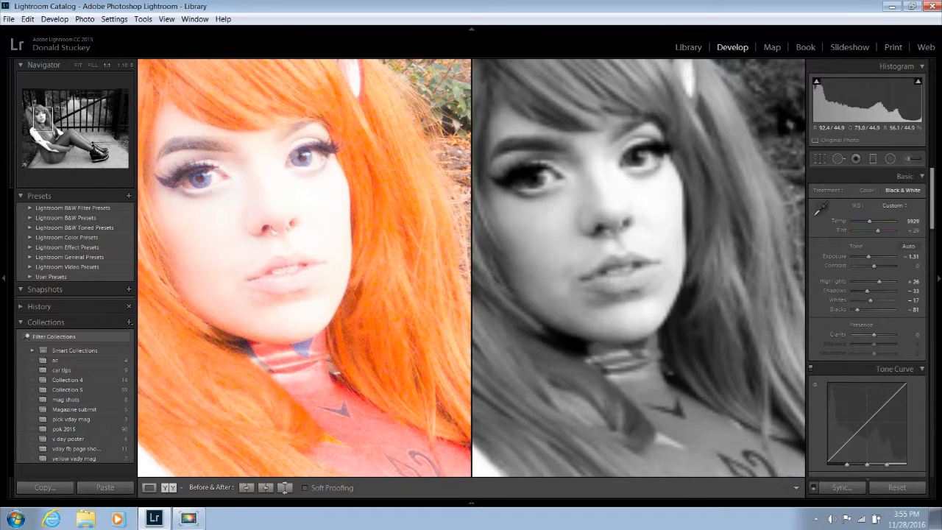
drag(526, 235, 587, 286)
click(587, 286)
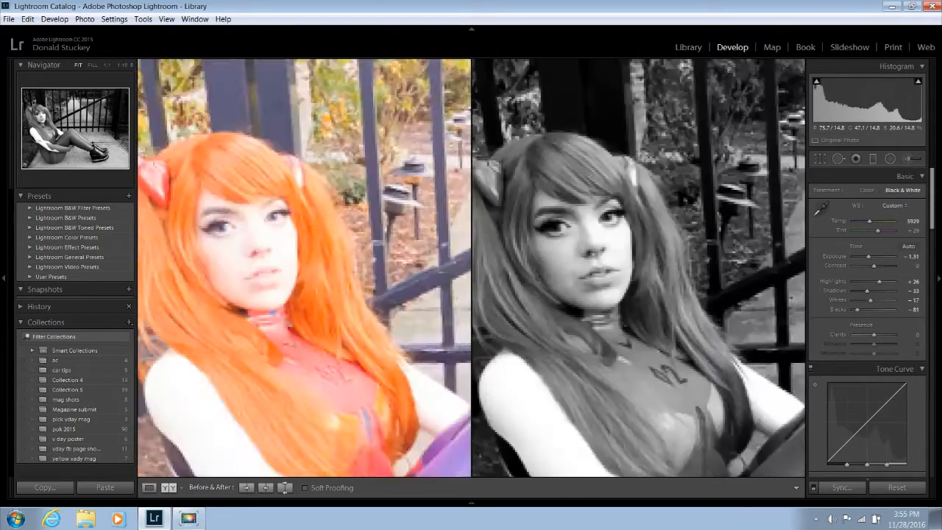
click(541, 266)
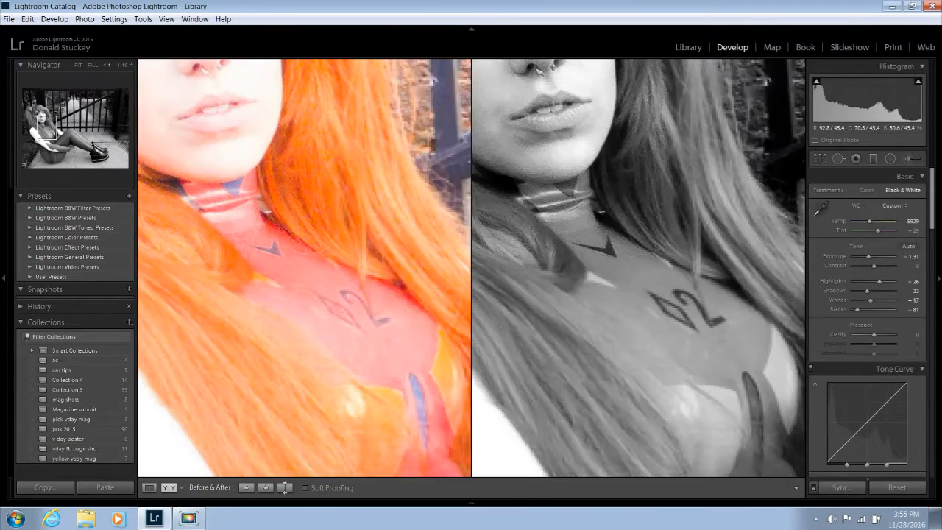
drag(541, 266, 596, 429)
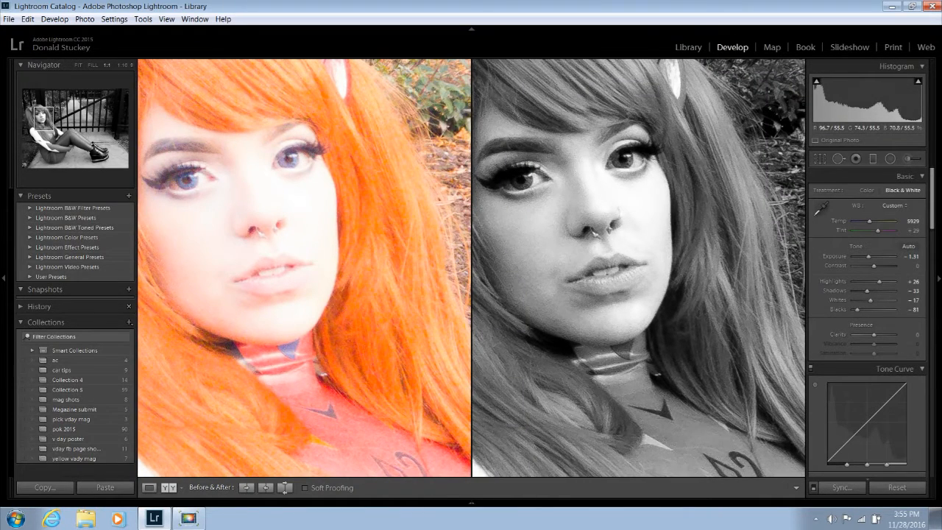
click(597, 429)
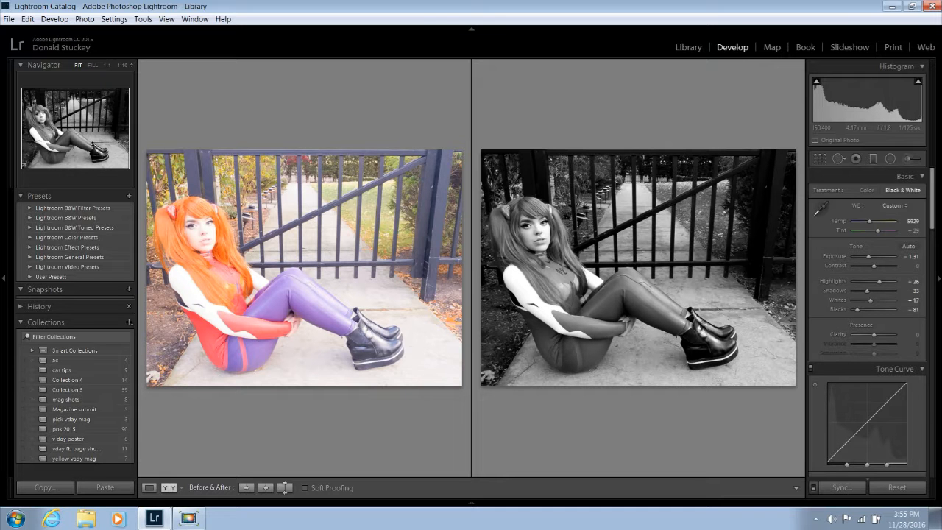
Re-examine the eyes, skin and hair at 1:1 in the before/after comparison, returning to the full side-by-side view
click(536, 237)
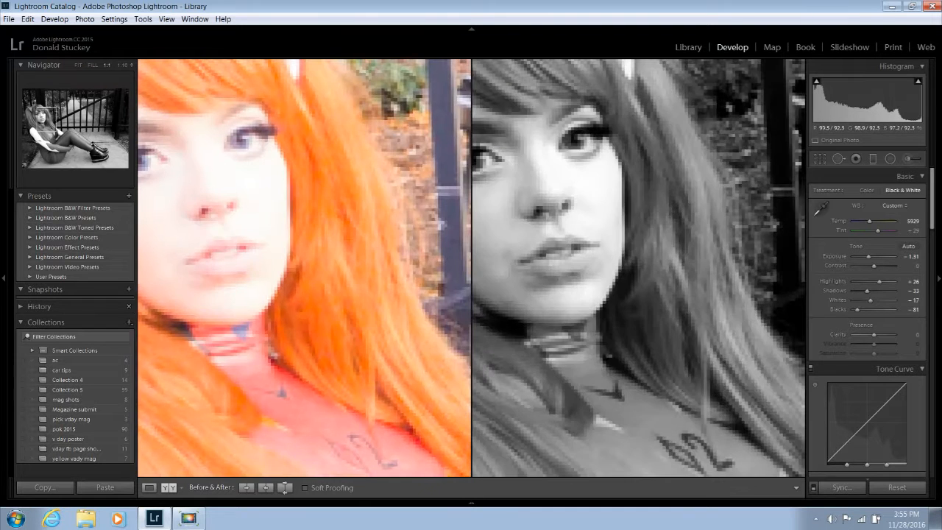
drag(542, 241, 626, 332)
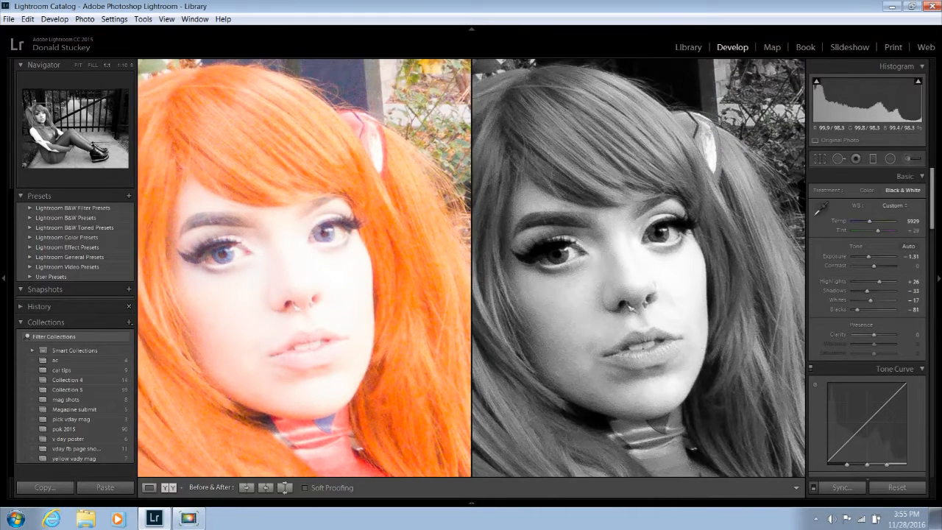
drag(626, 332, 635, 363)
click(635, 363)
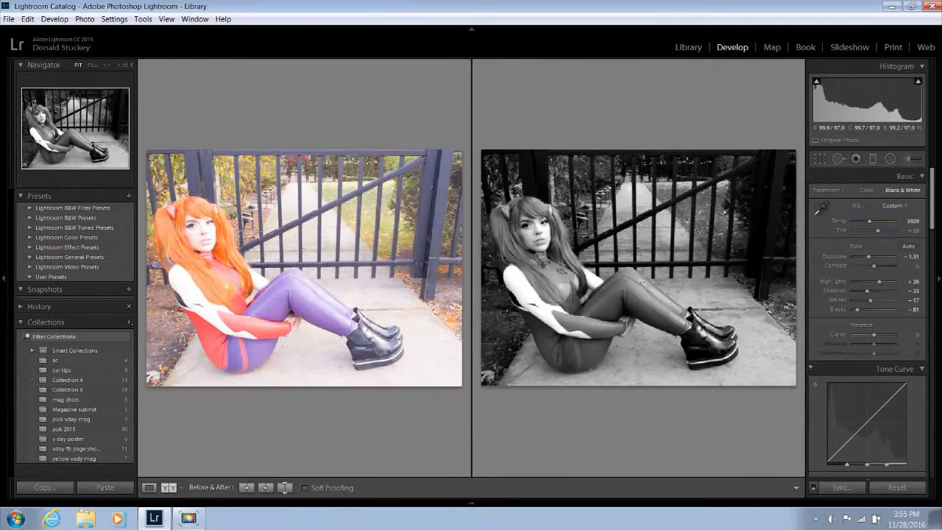
mouse_move(472, 503)
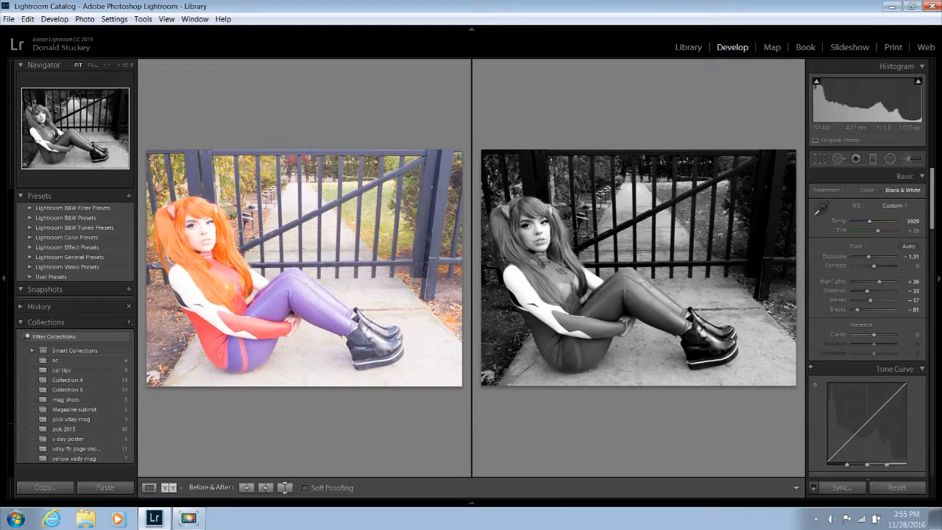
click(530, 290)
drag(530, 290, 527, 359)
drag(527, 258, 561, 492)
drag(552, 287, 564, 395)
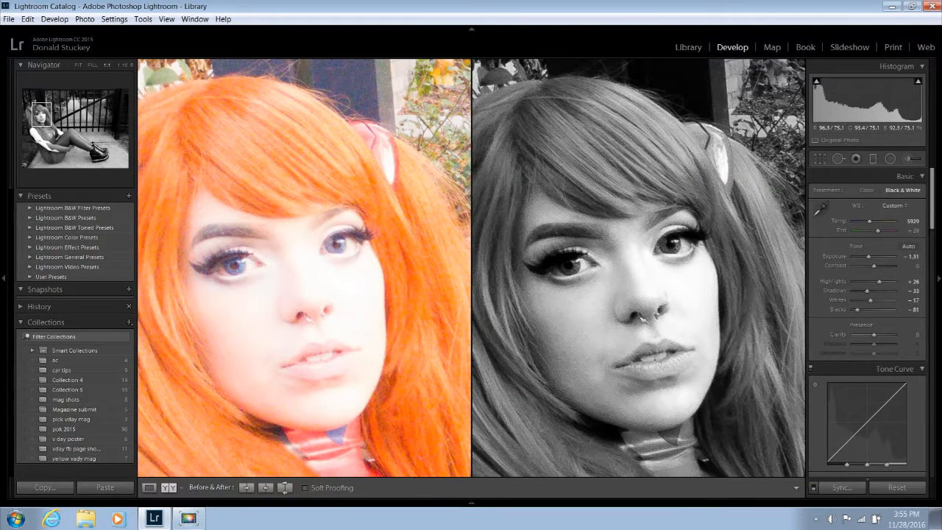
drag(582, 309, 611, 387)
click(611, 386)
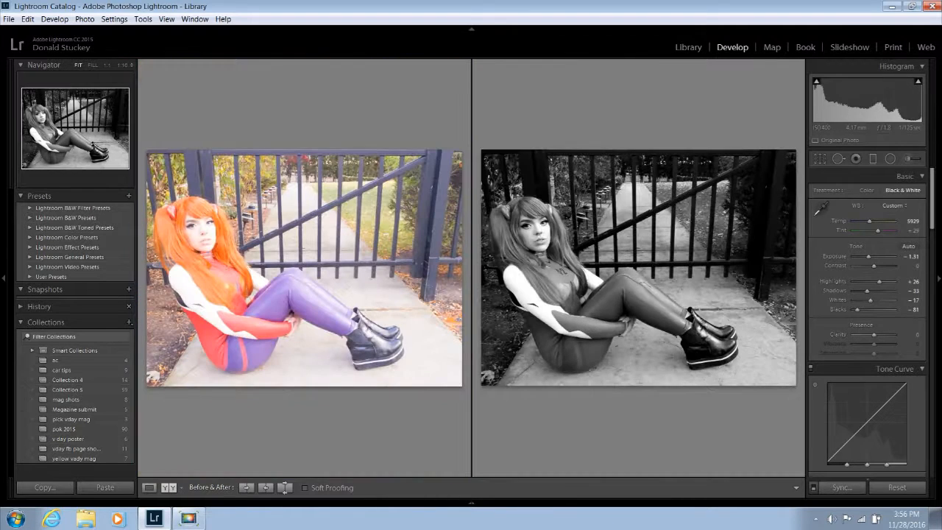